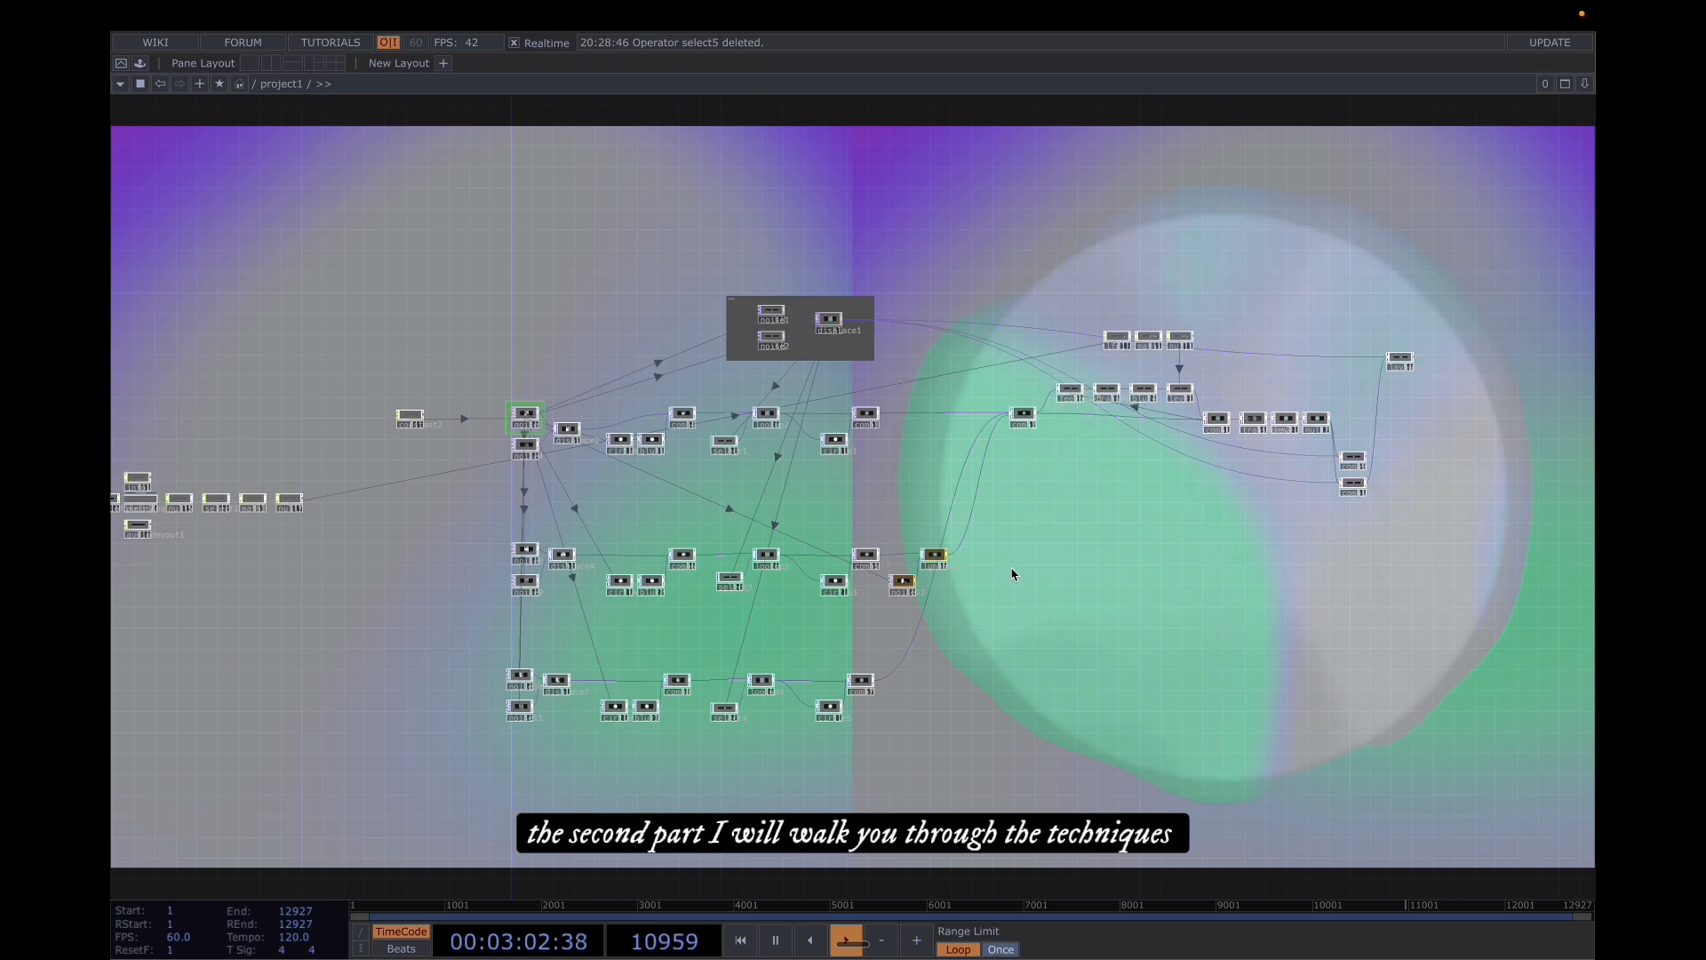
# - Select the constant CHOP that feeds the first noise and show its parameters with the resx and resy channels
pyautogui.scroll(-1, 1005, 627)
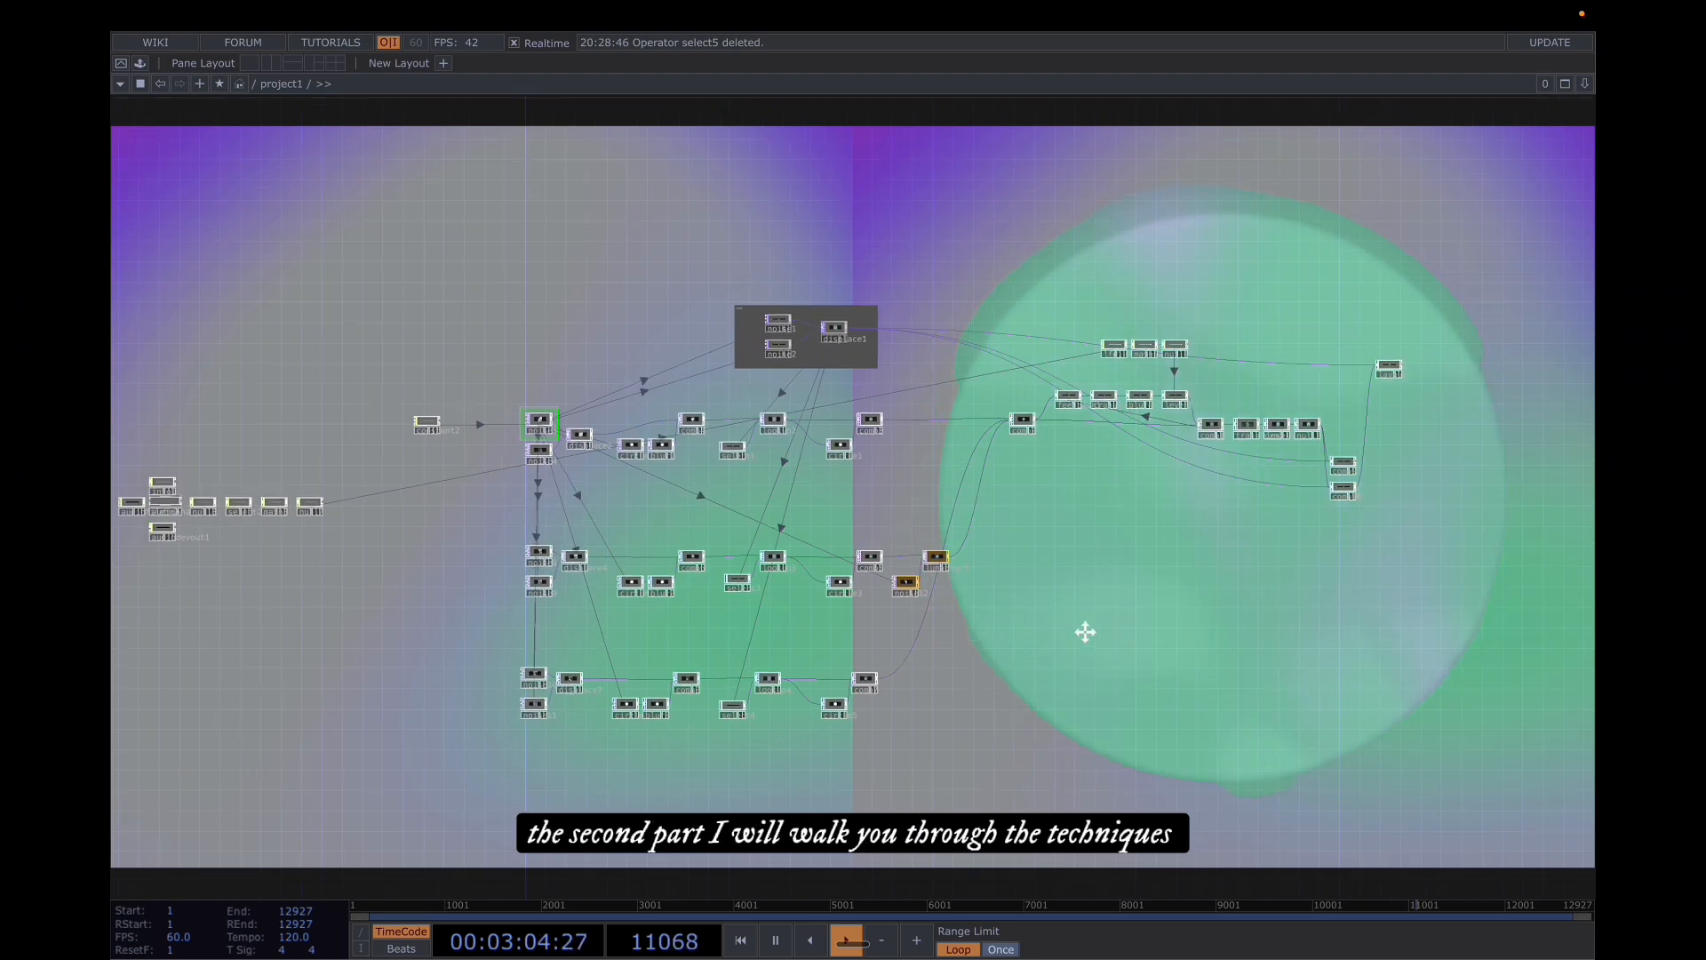
pyautogui.moveTo(1085, 632); pyautogui.dragTo(1173, 626)
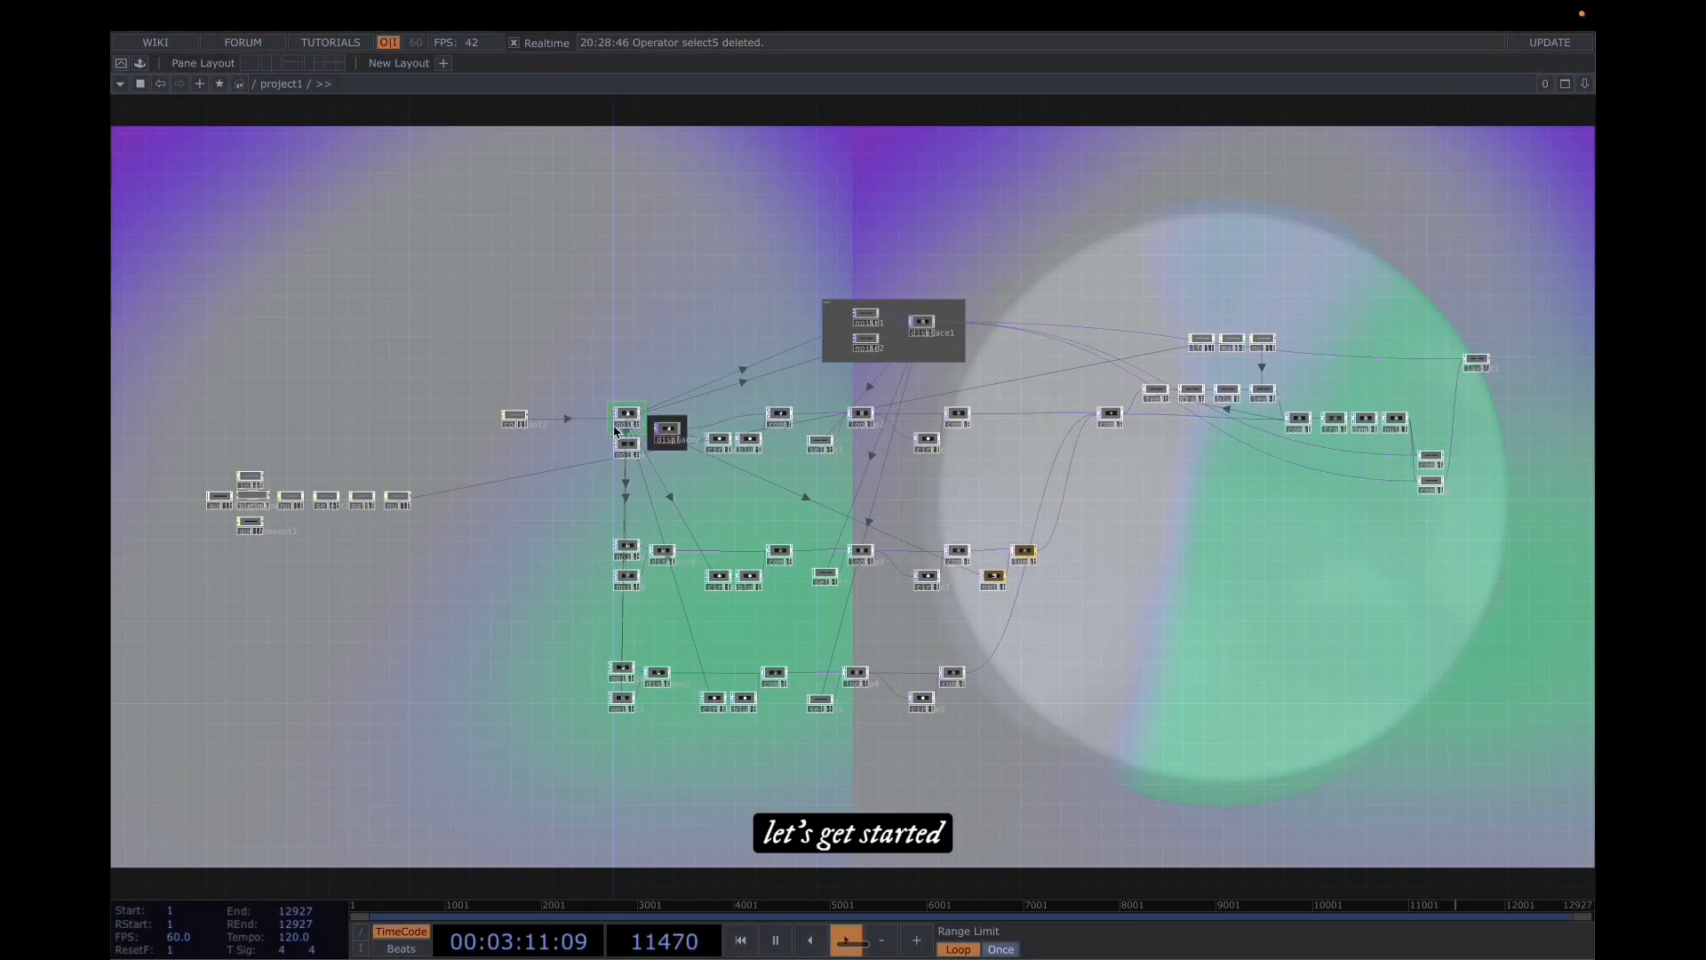
pyautogui.click(511, 416)
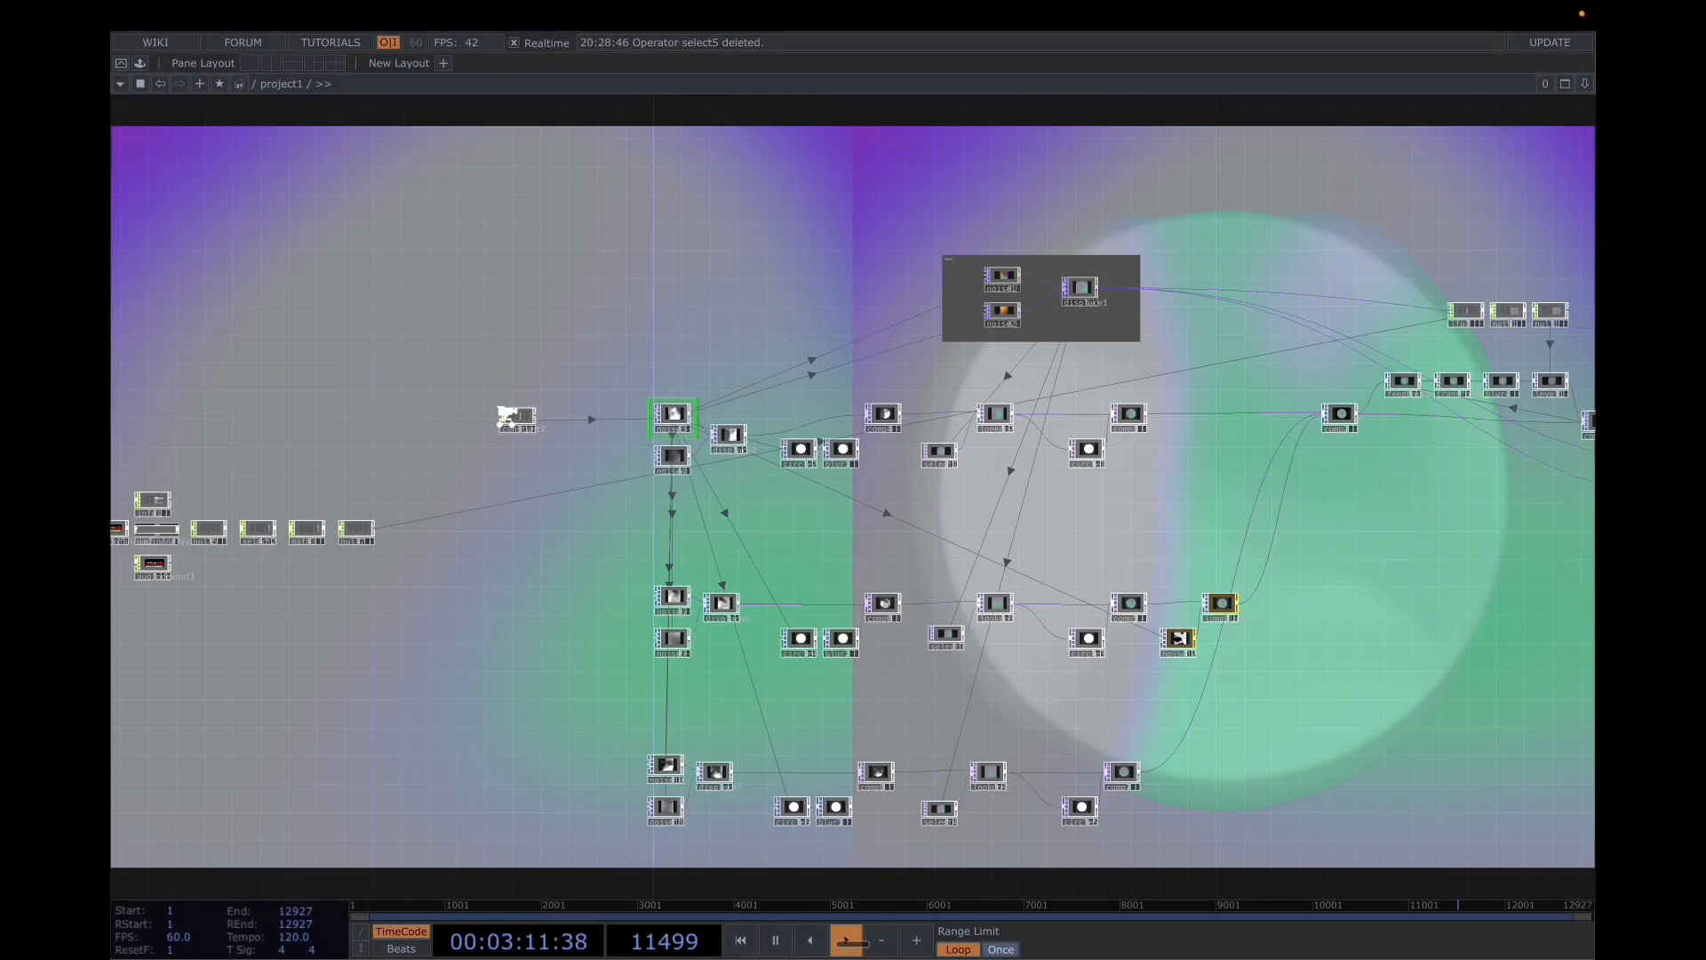
pyautogui.scroll(10, 511, 416)
pyautogui.press('p')
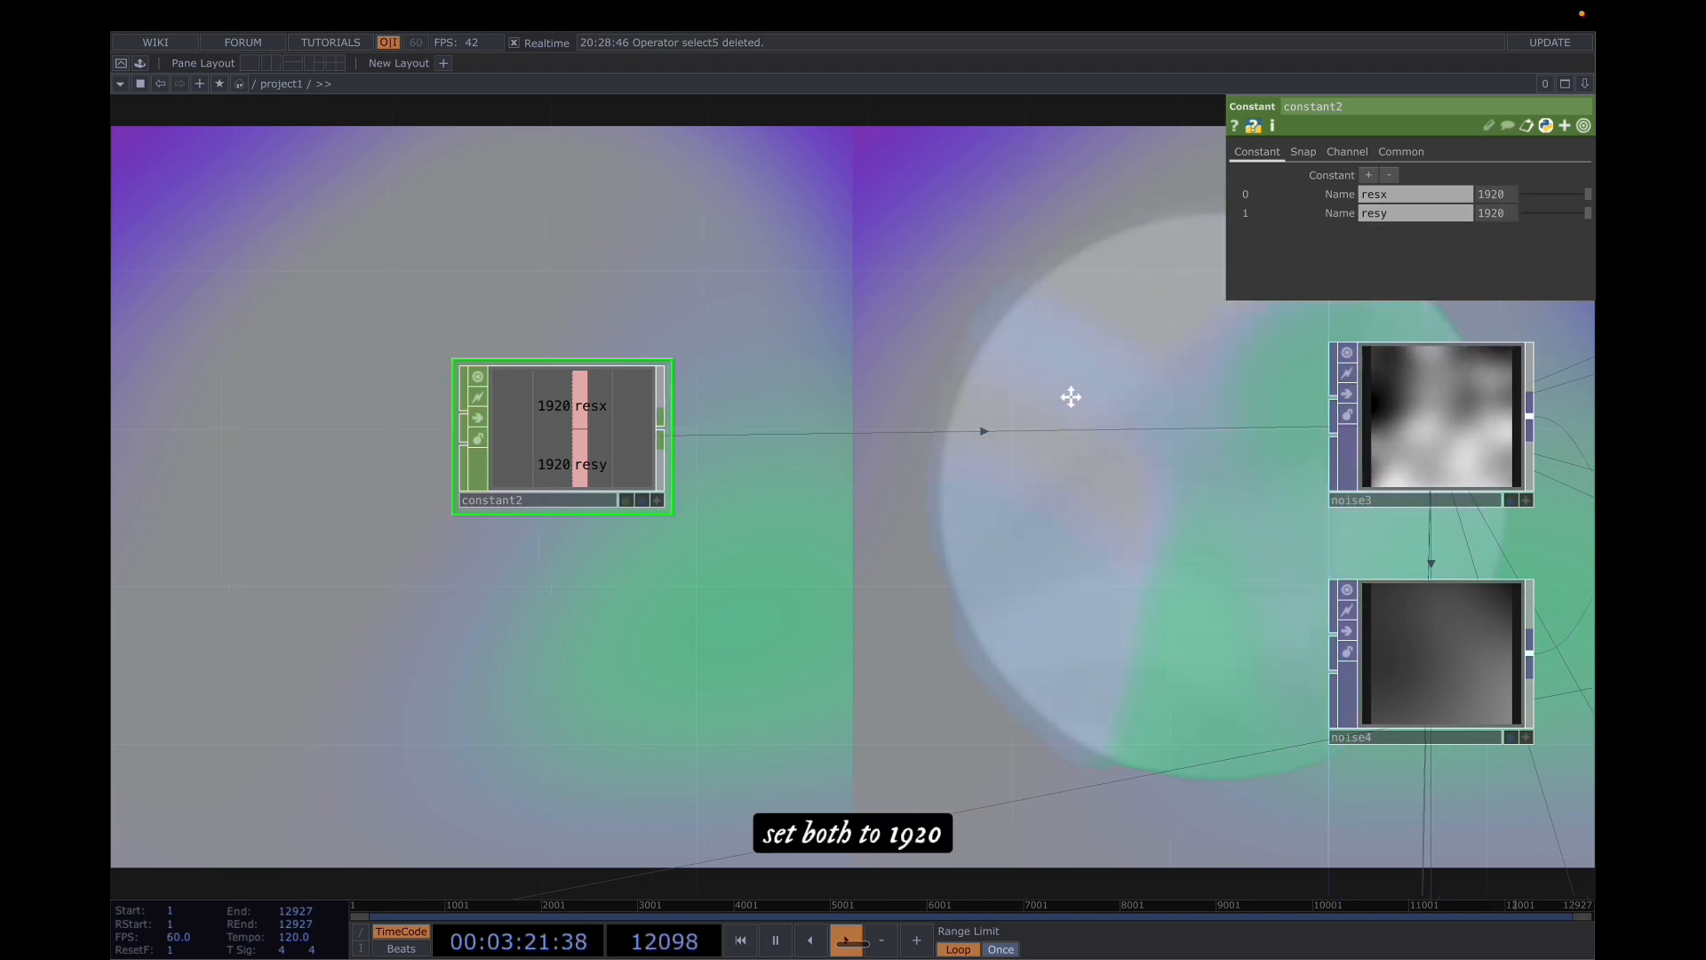
# - Inspect the resolution expressions, noise settings and pixel format of the noise3 operator
pyautogui.moveTo(1070, 392); pyautogui.dragTo(915, 396)
pyautogui.scroll(-1, 1132, 438)
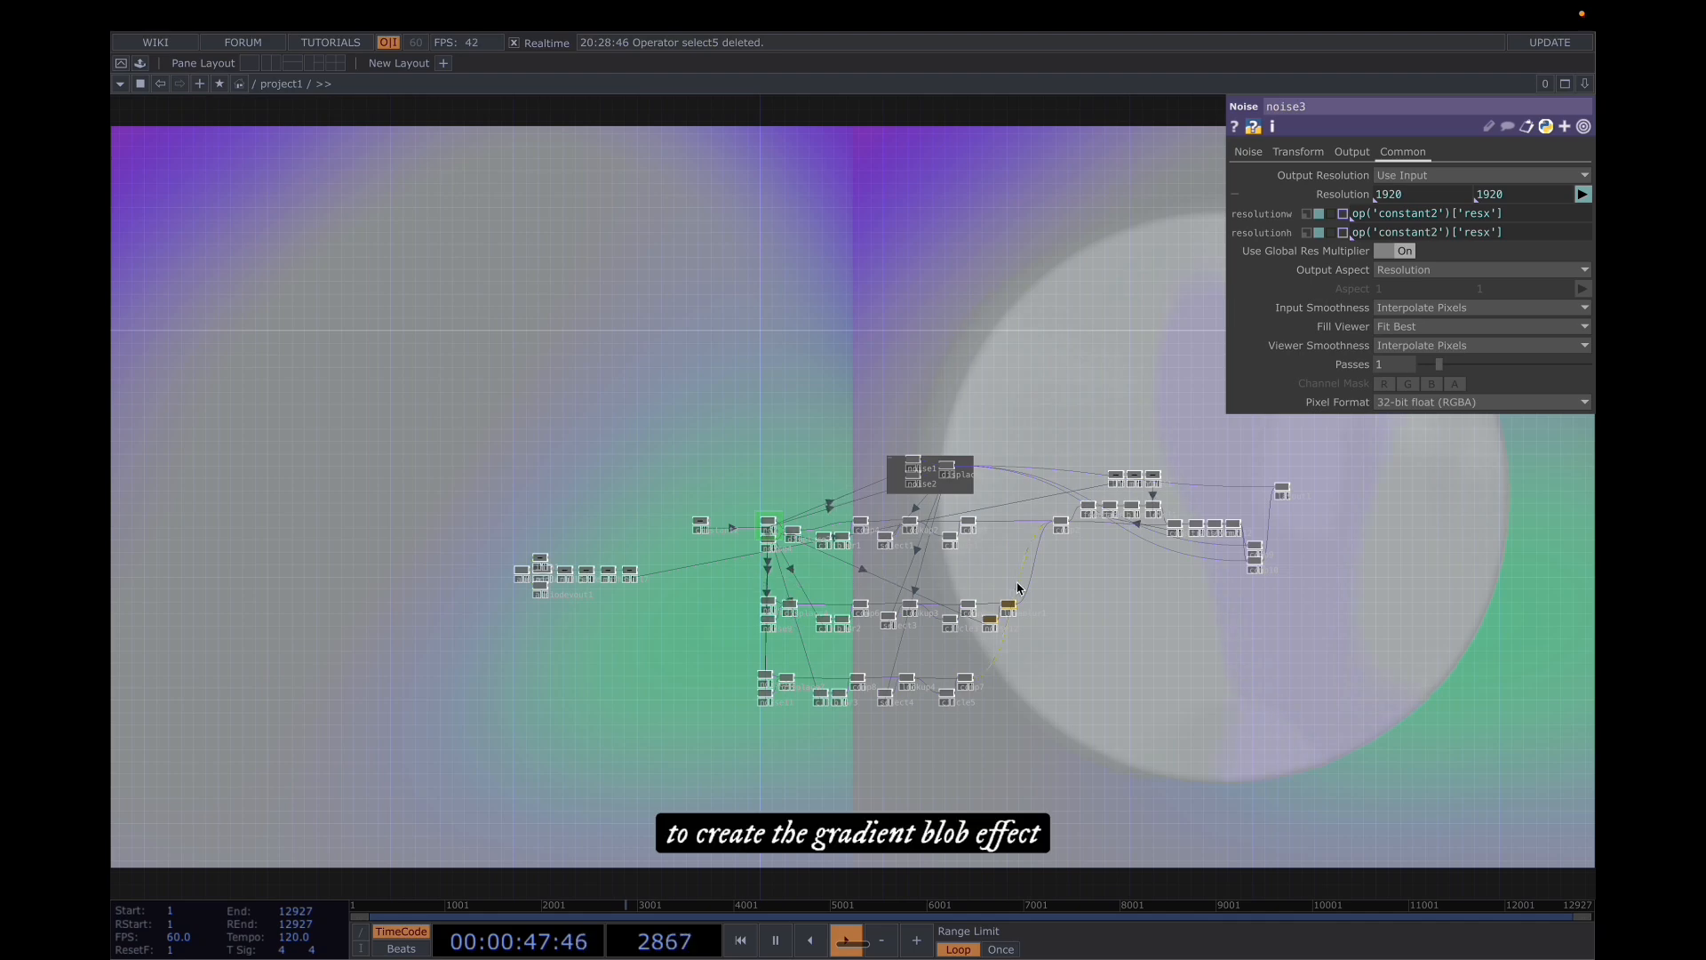
pyautogui.scroll(4, 983, 571)
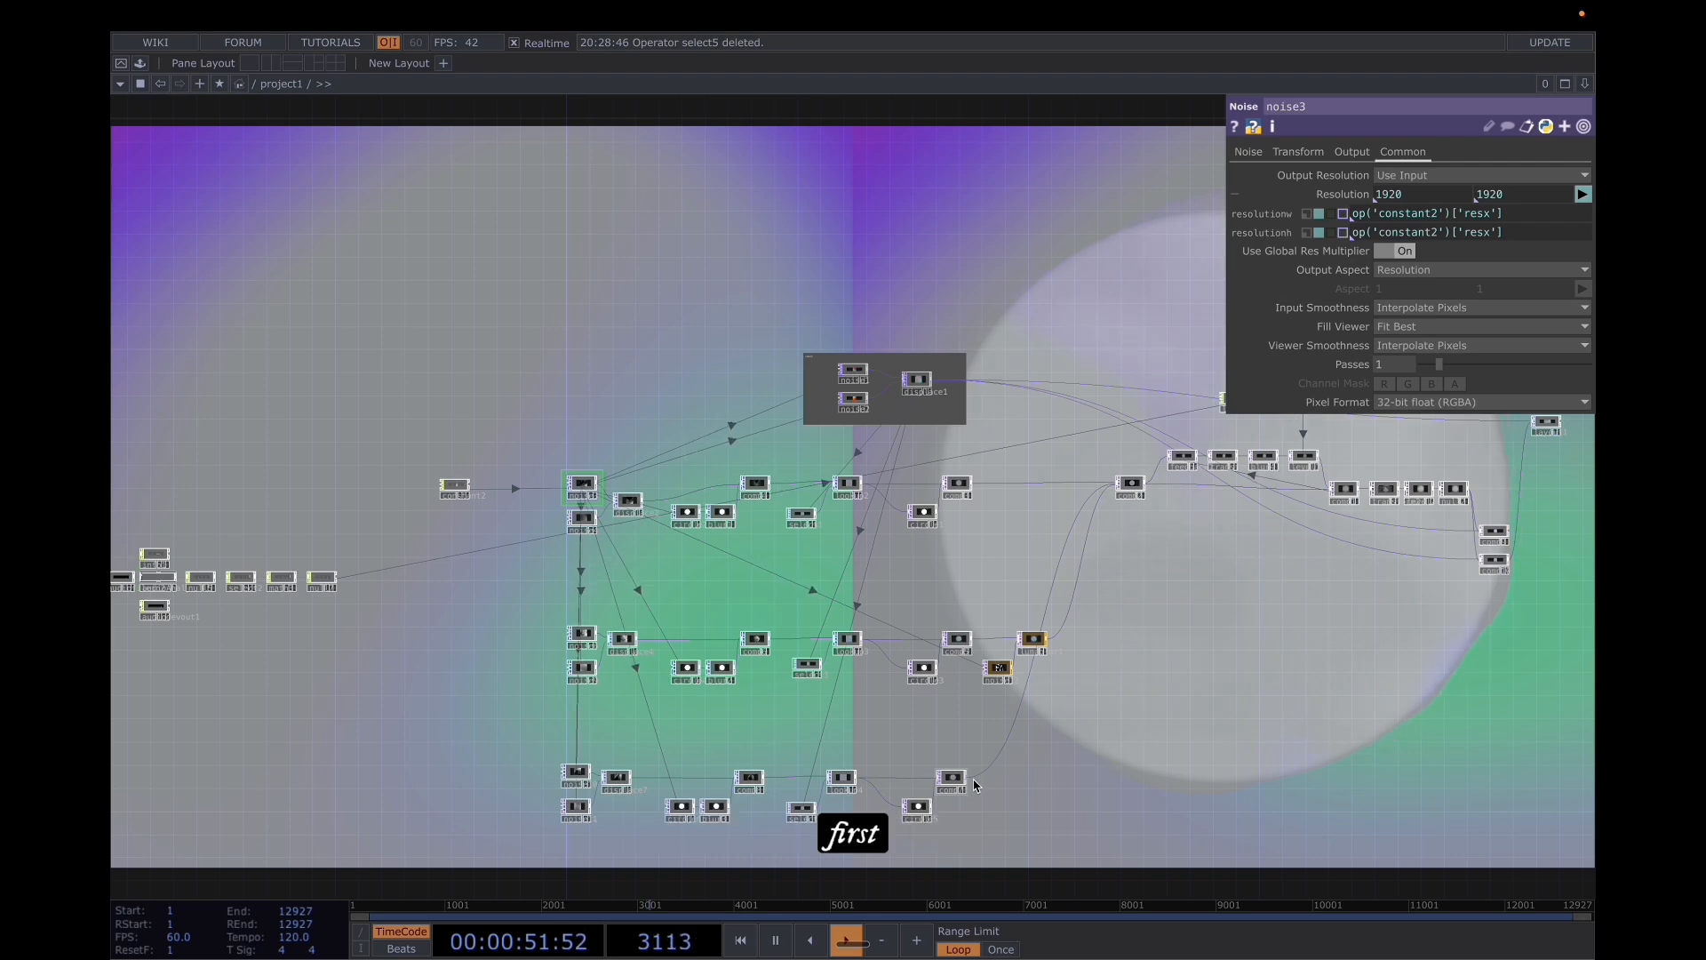
pyautogui.scroll(5, 622, 488)
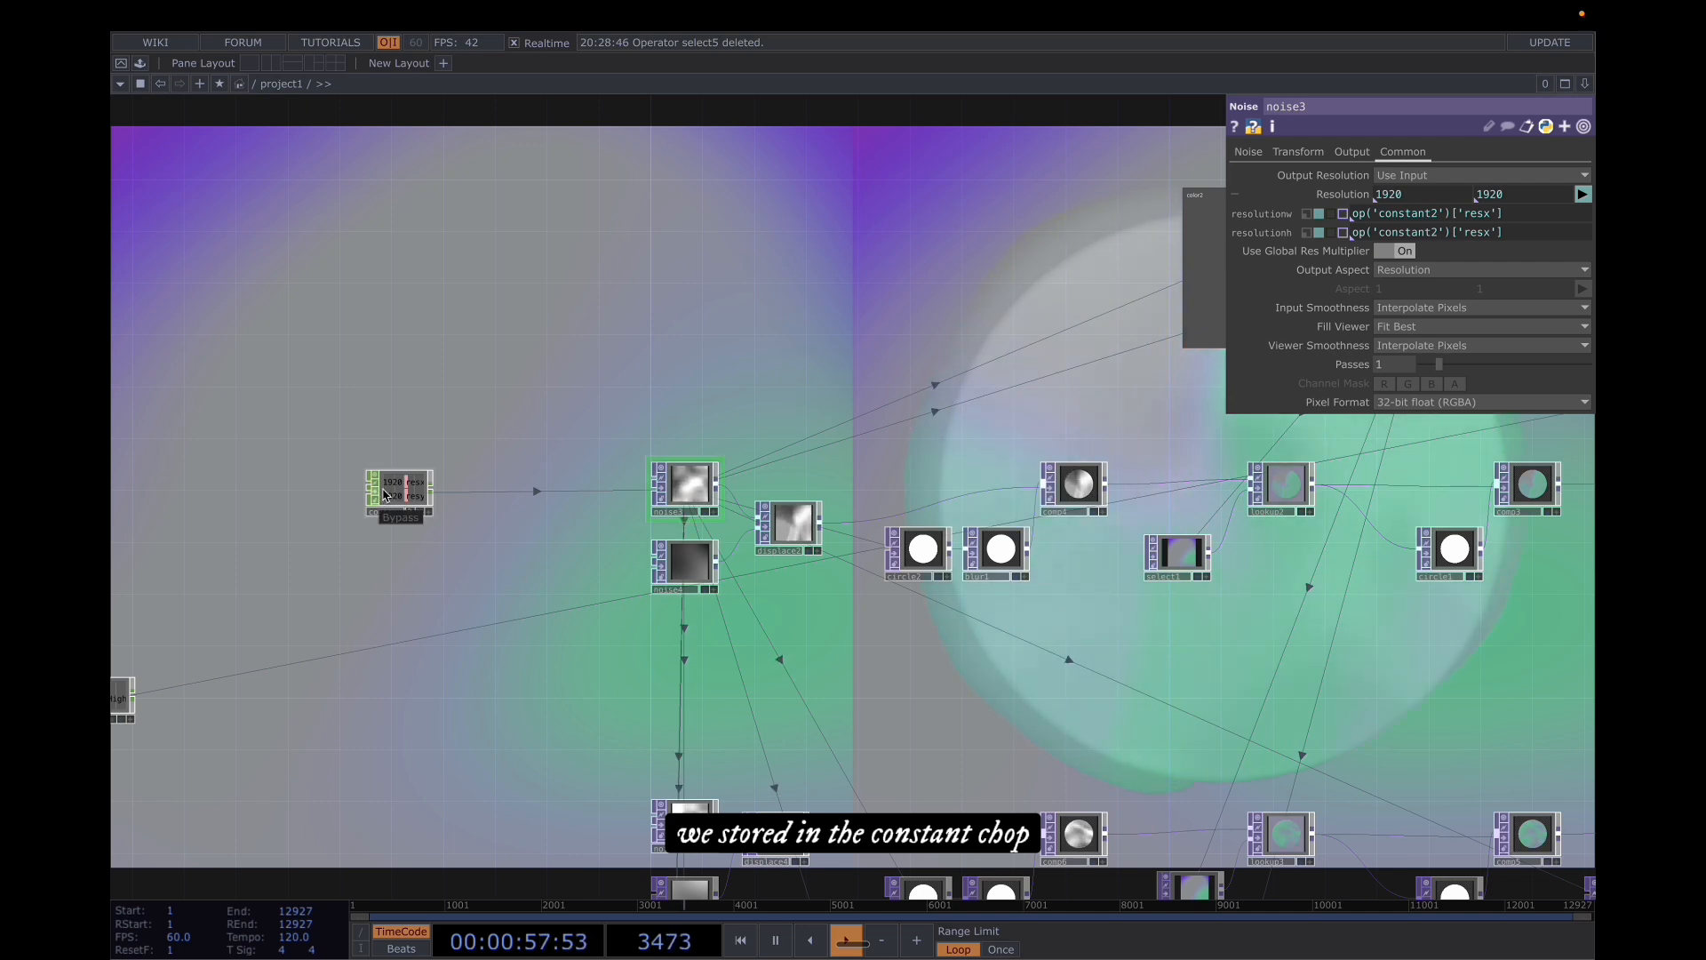
pyautogui.click(1249, 152)
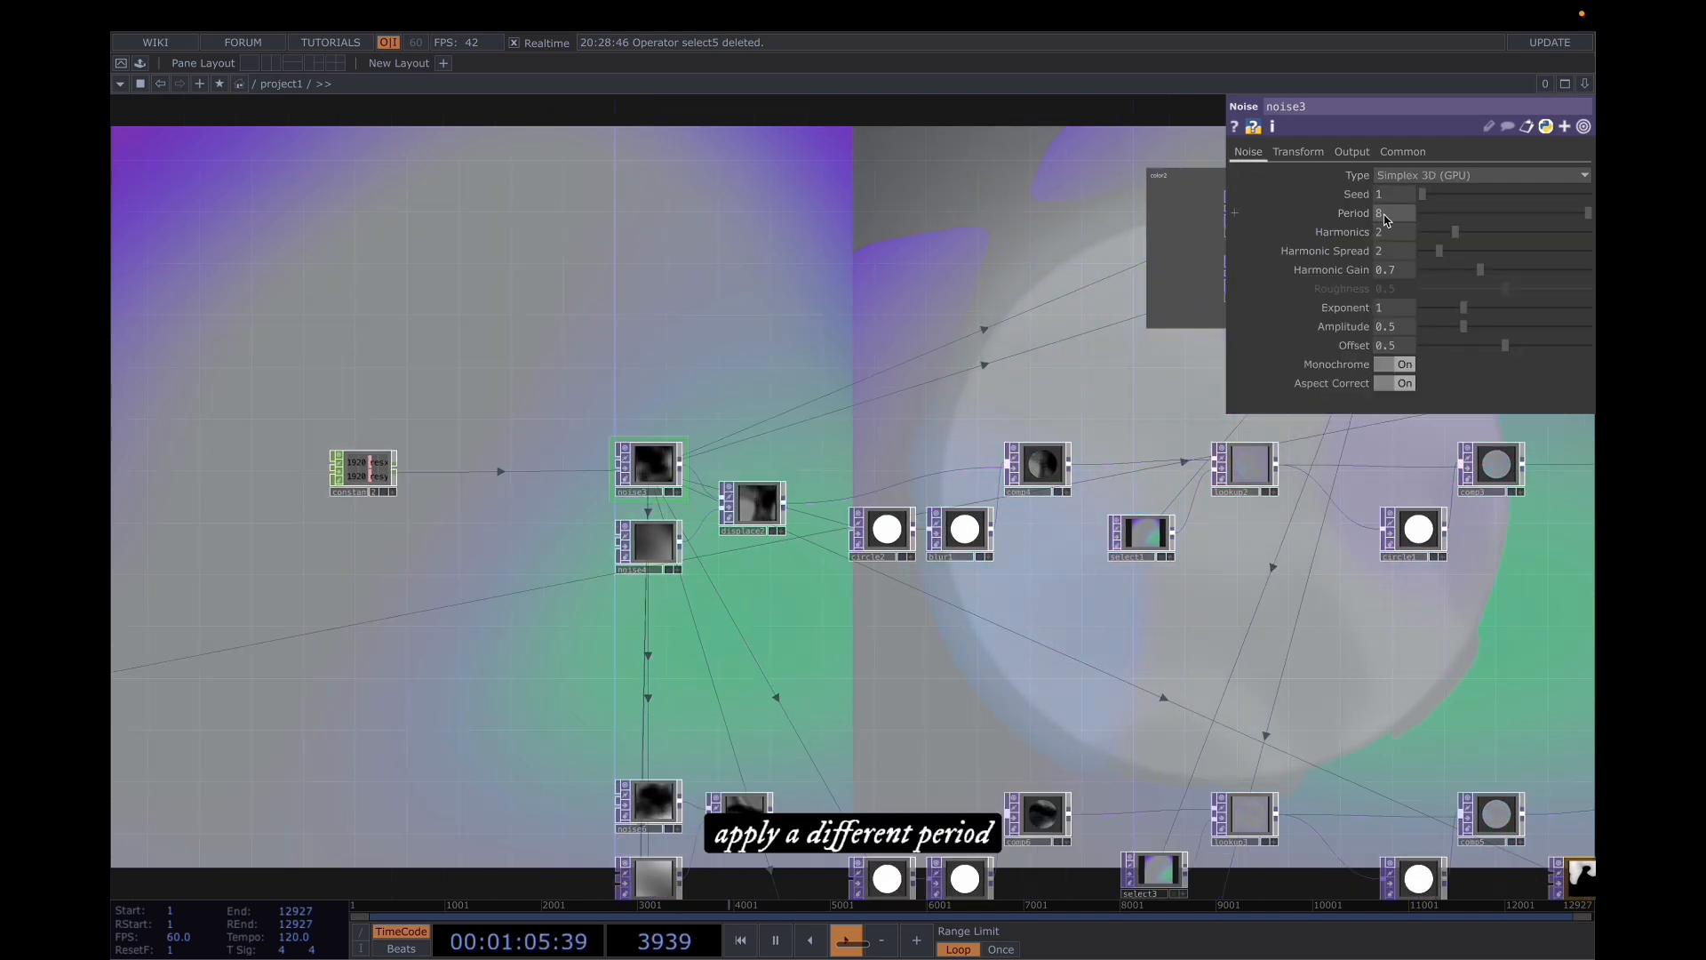
pyautogui.click(1401, 153)
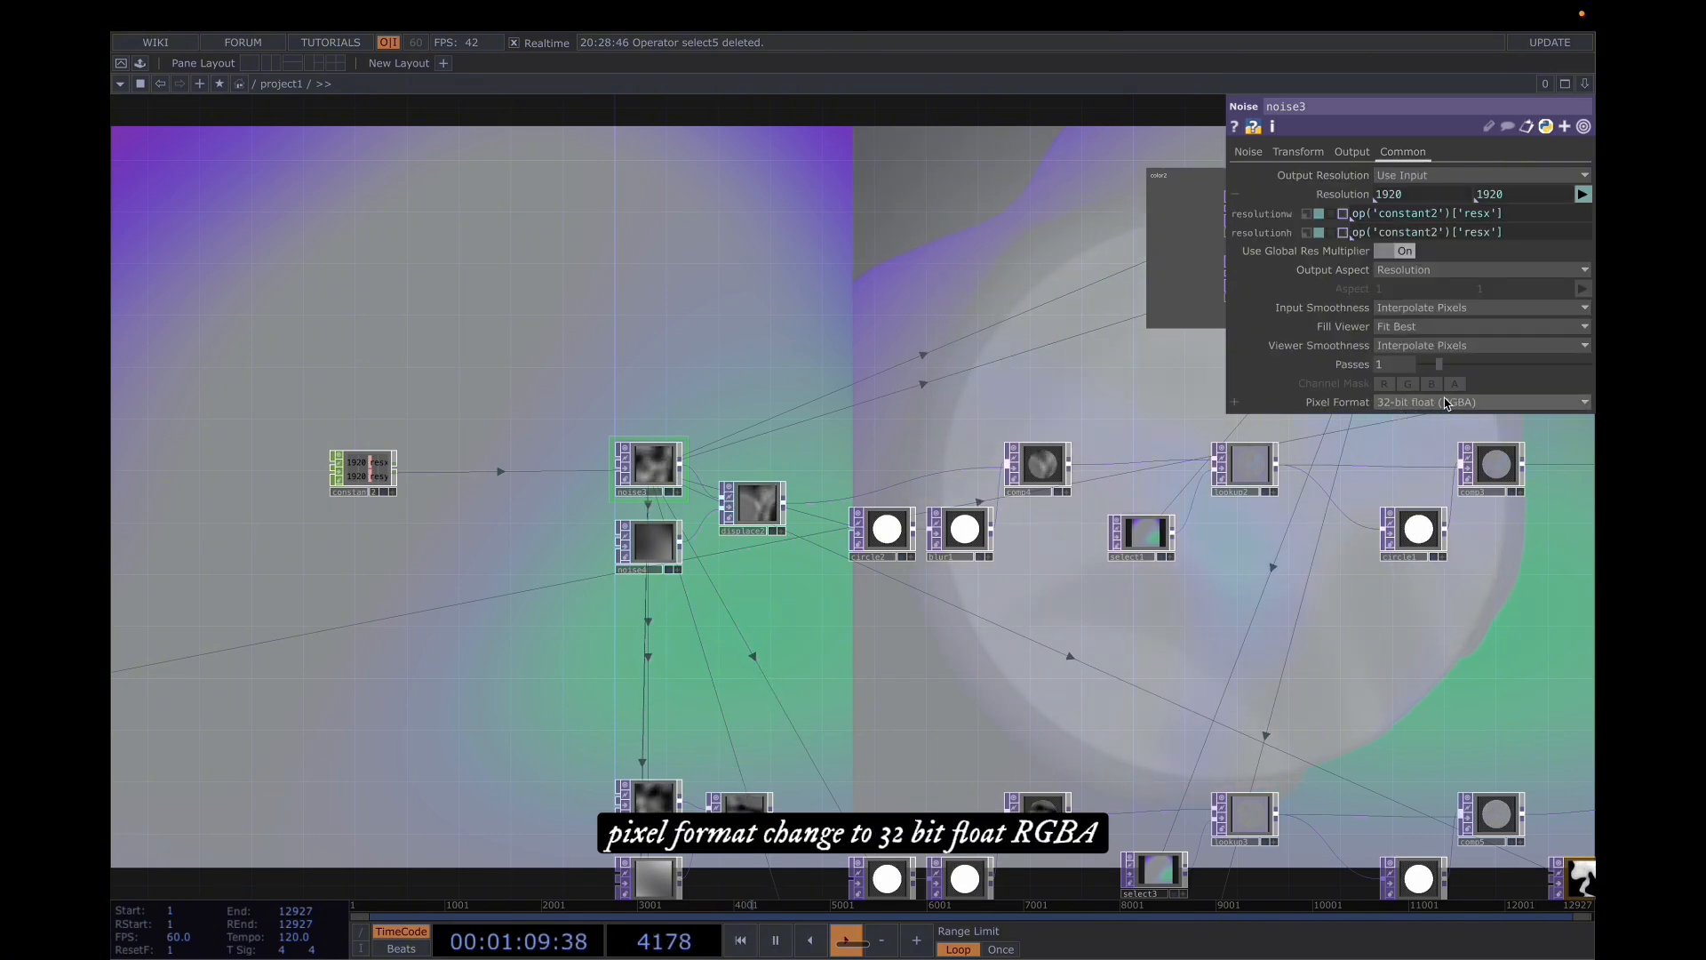
# - Check the noise settings of noise4 and the displacement parameters of displace2
pyautogui.click(648, 547)
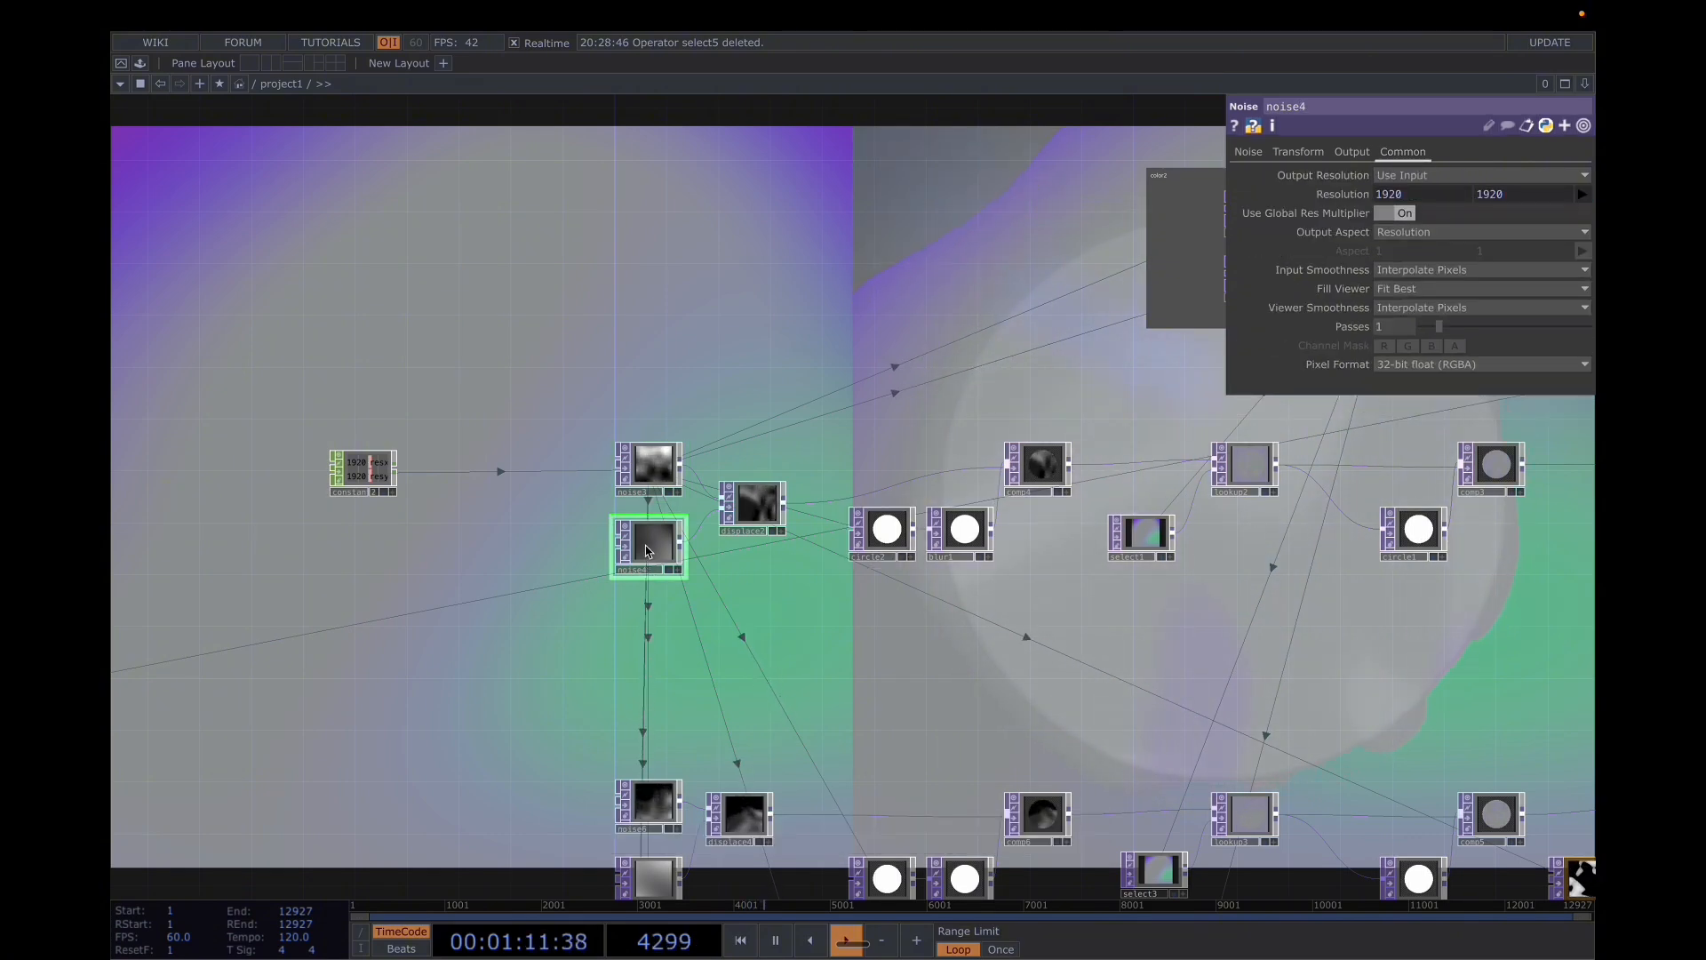
pyautogui.click(1248, 152)
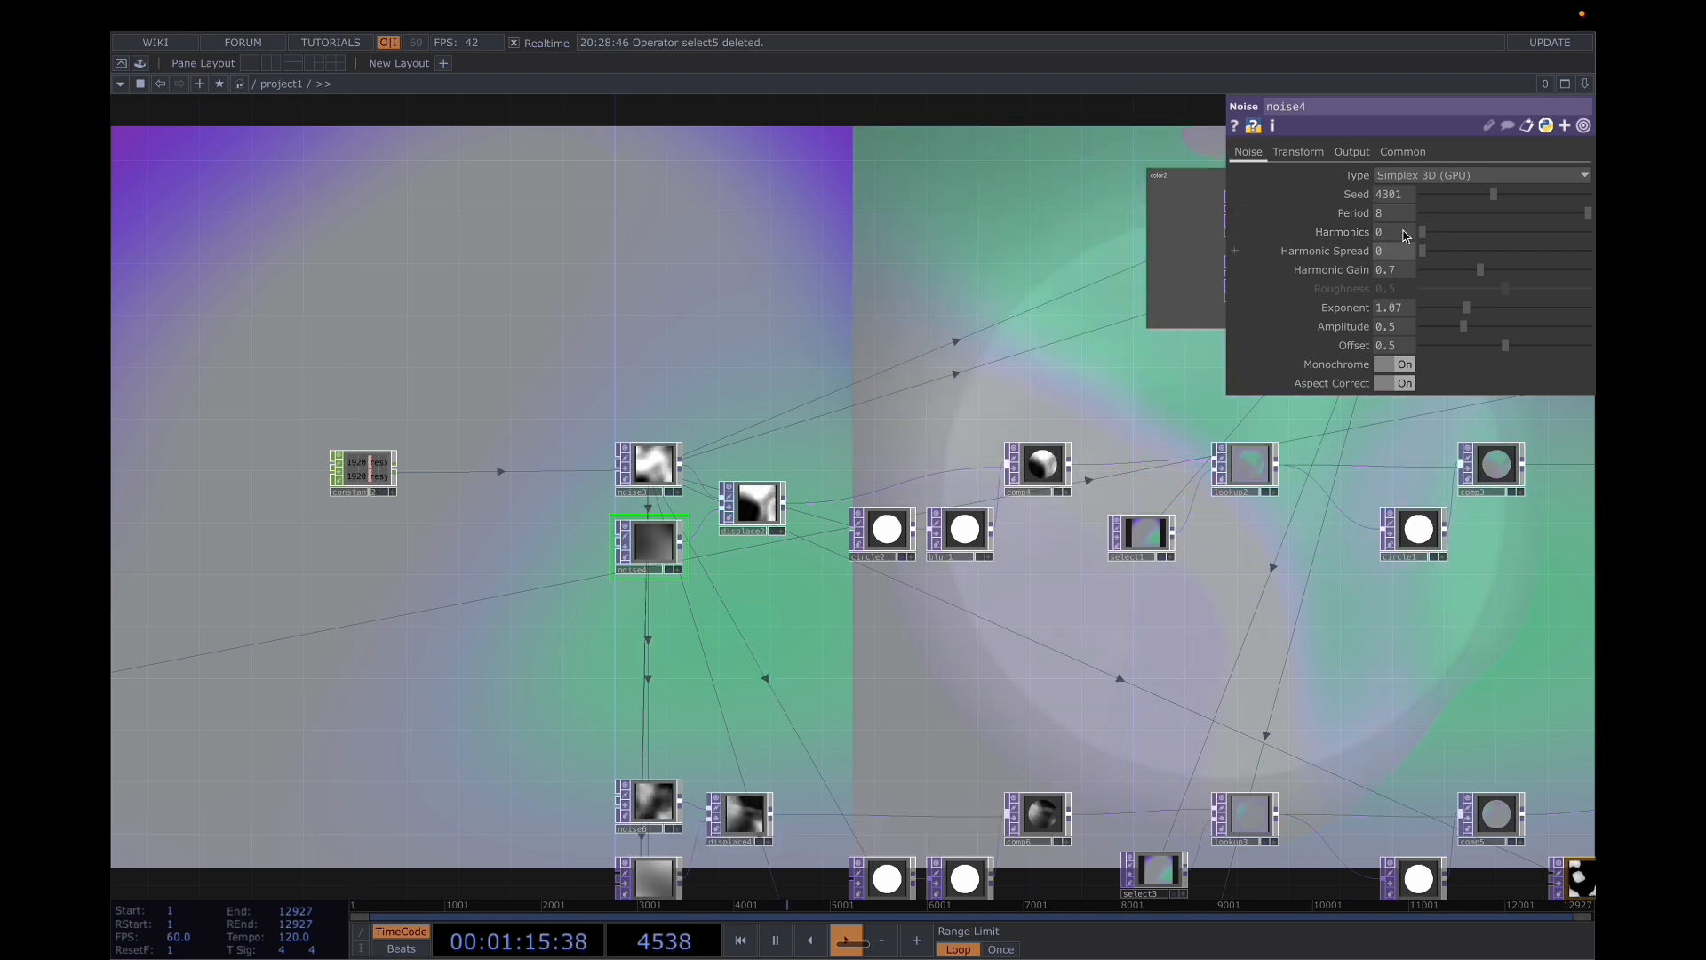
pyautogui.click(748, 516)
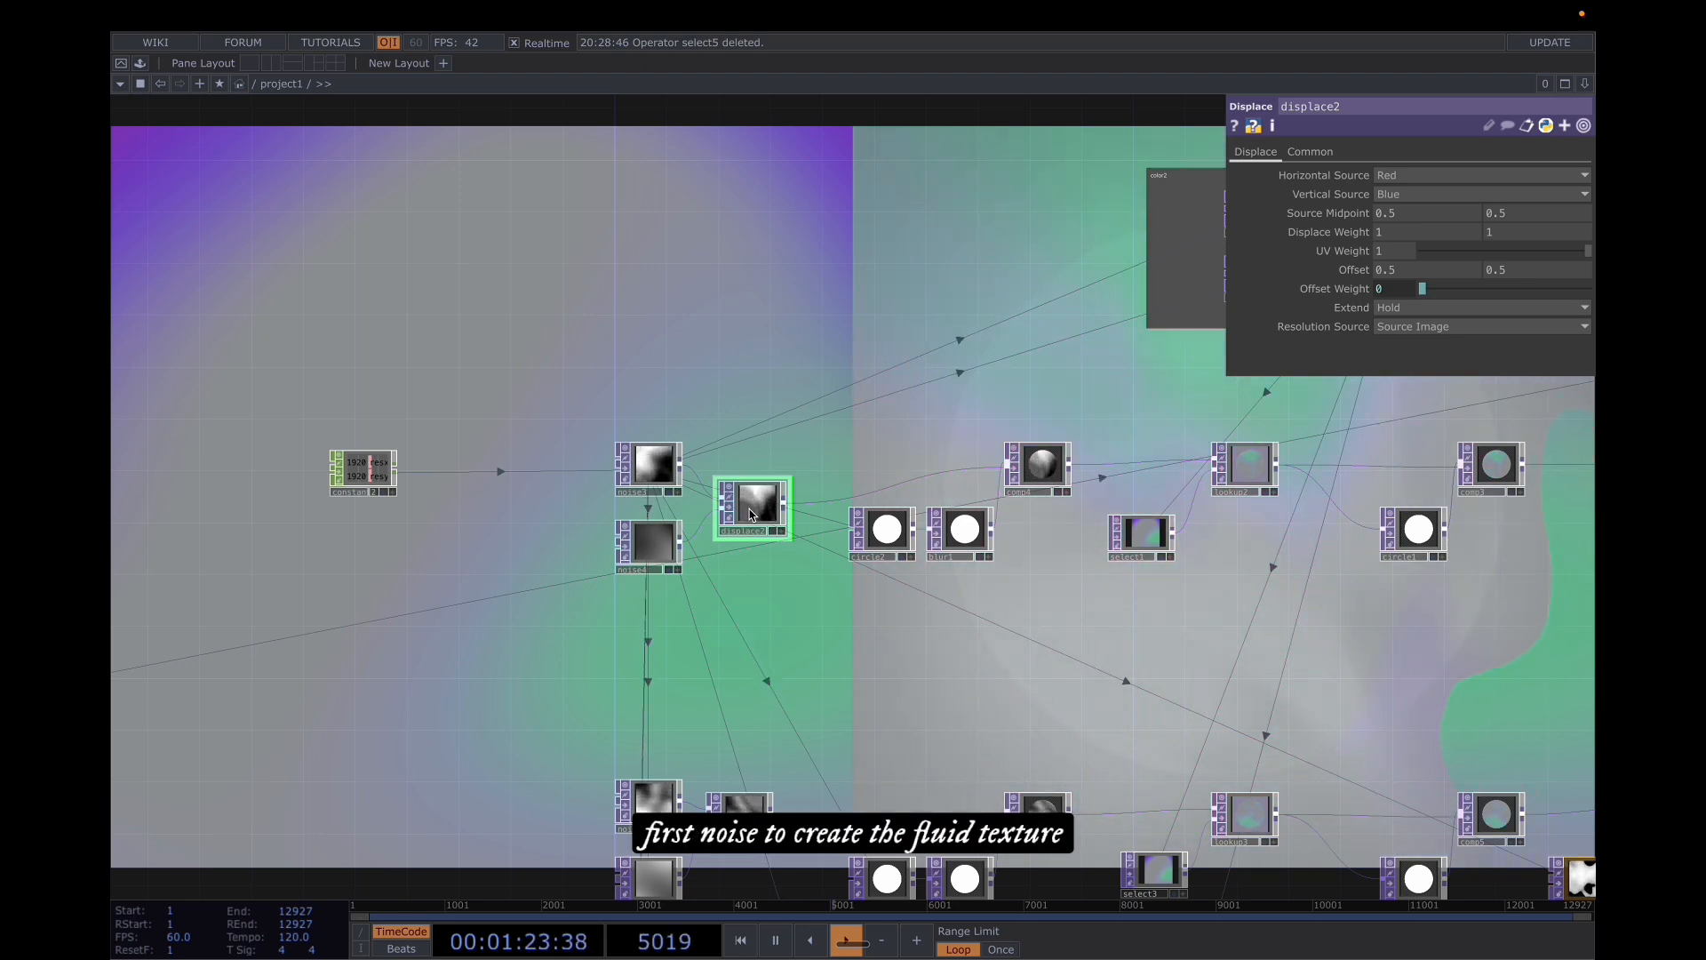
pyautogui.moveTo(839, 583); pyautogui.dragTo(812, 538)
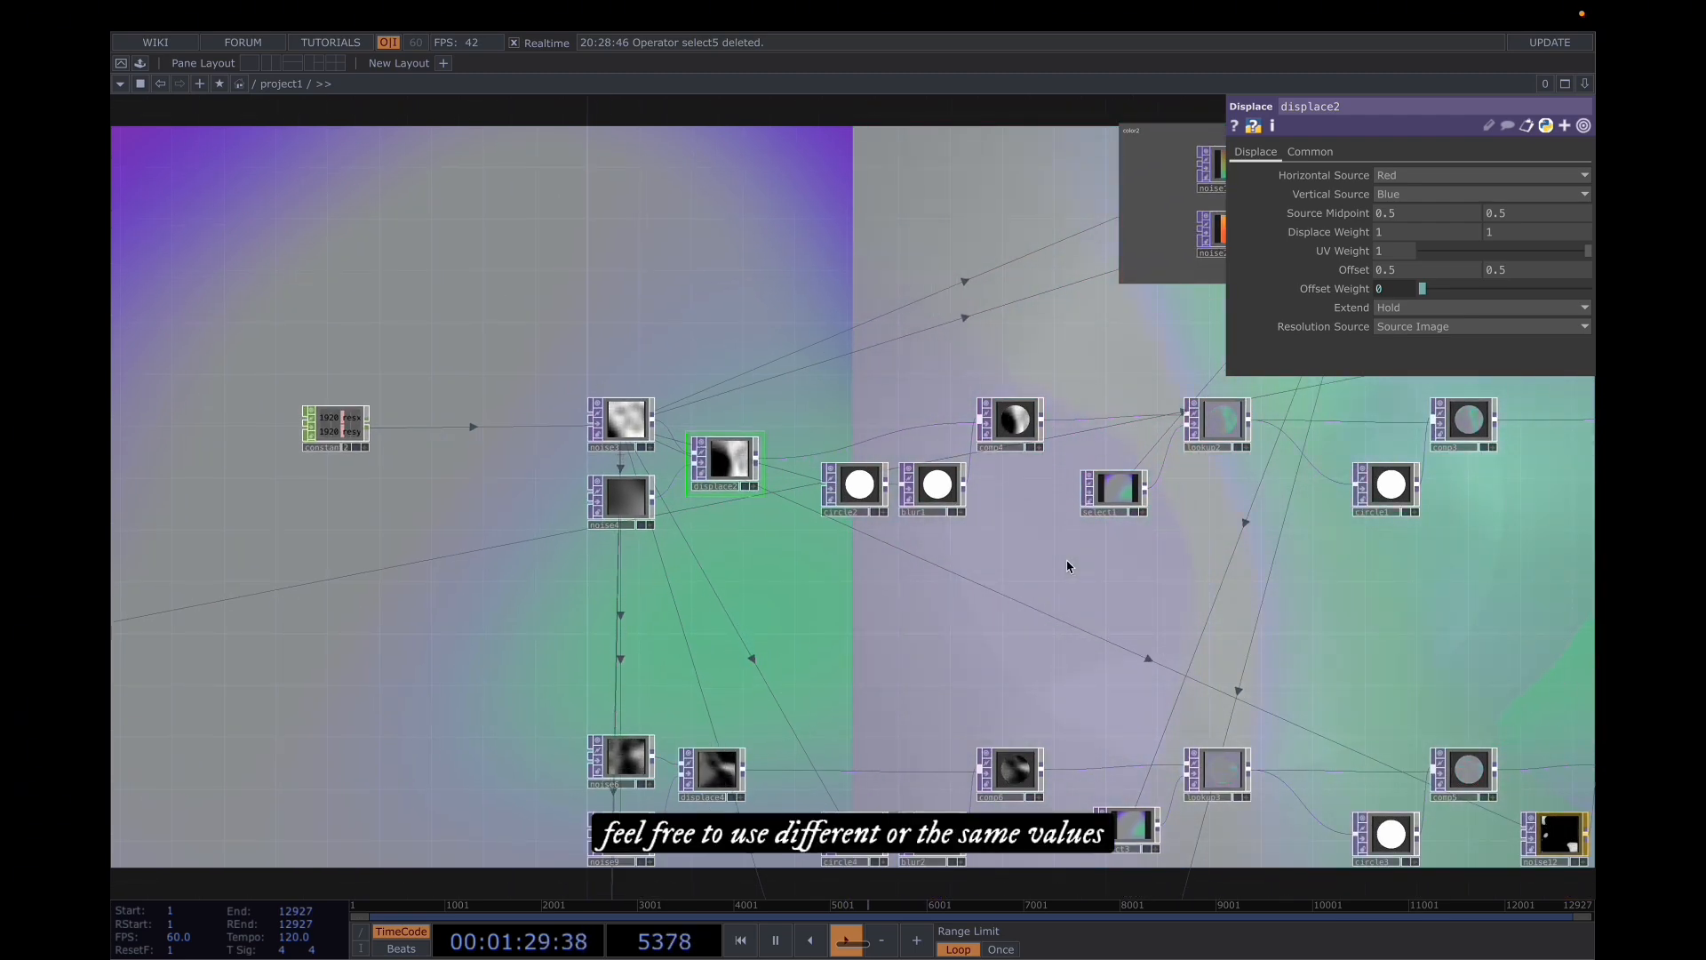
# - Review the parameters of circle2, blur1 and the comp4 composite in the first row of the network
pyautogui.click(867, 491)
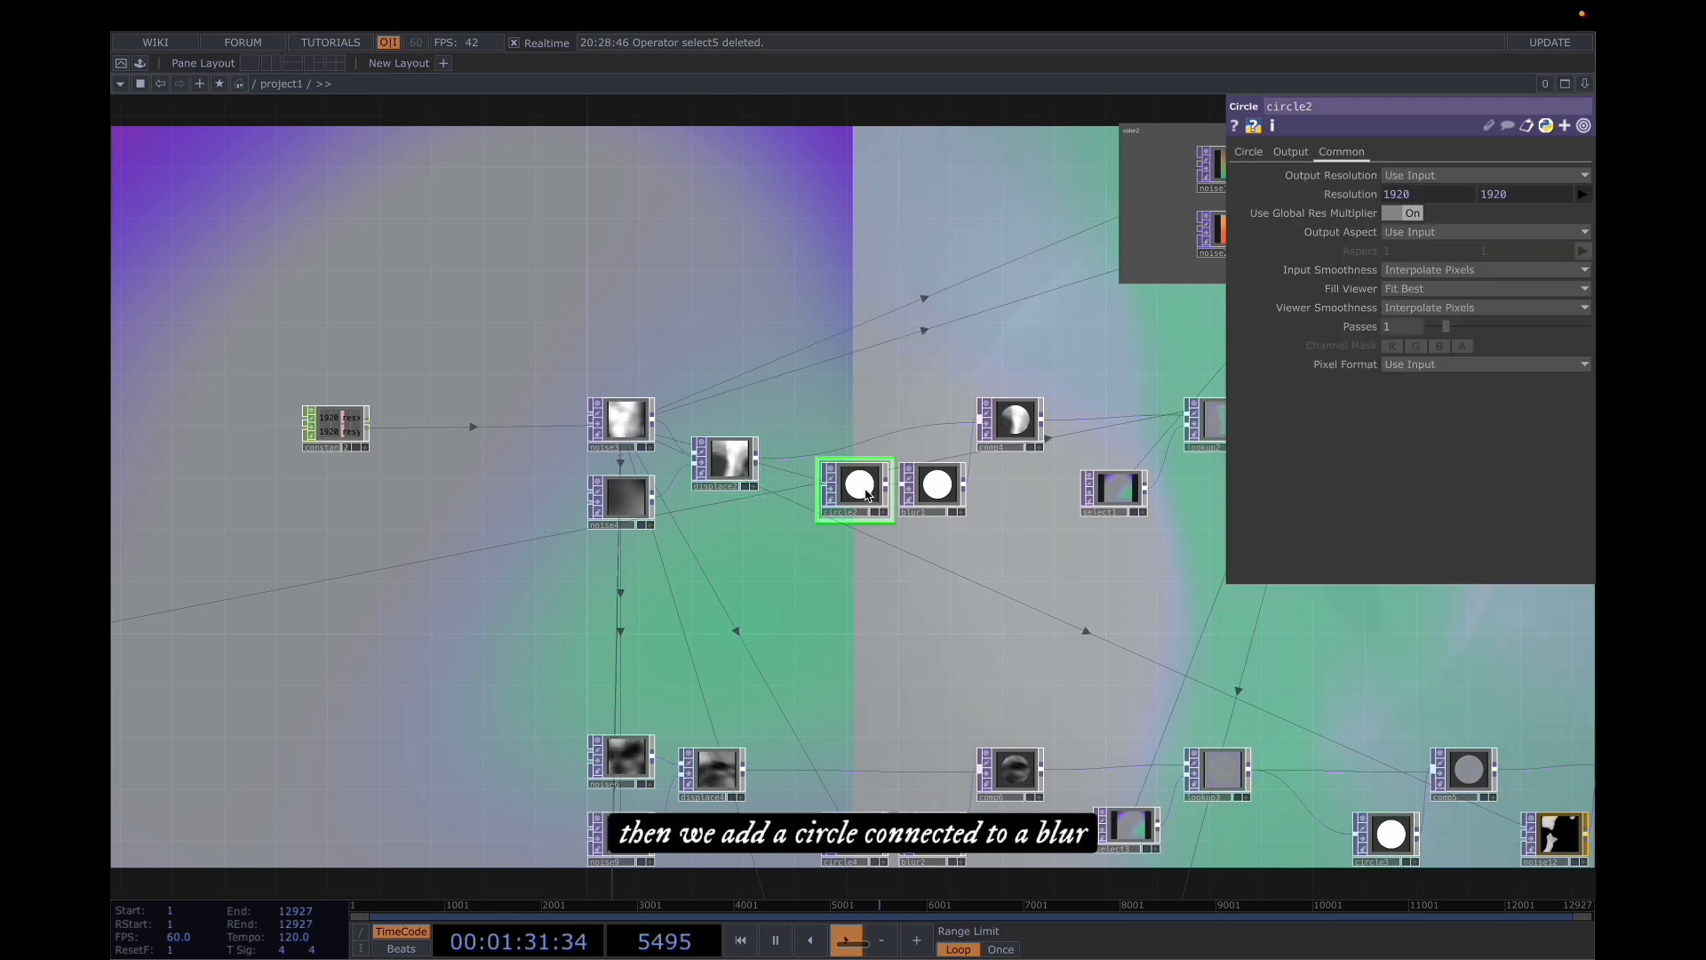
pyautogui.click(942, 502)
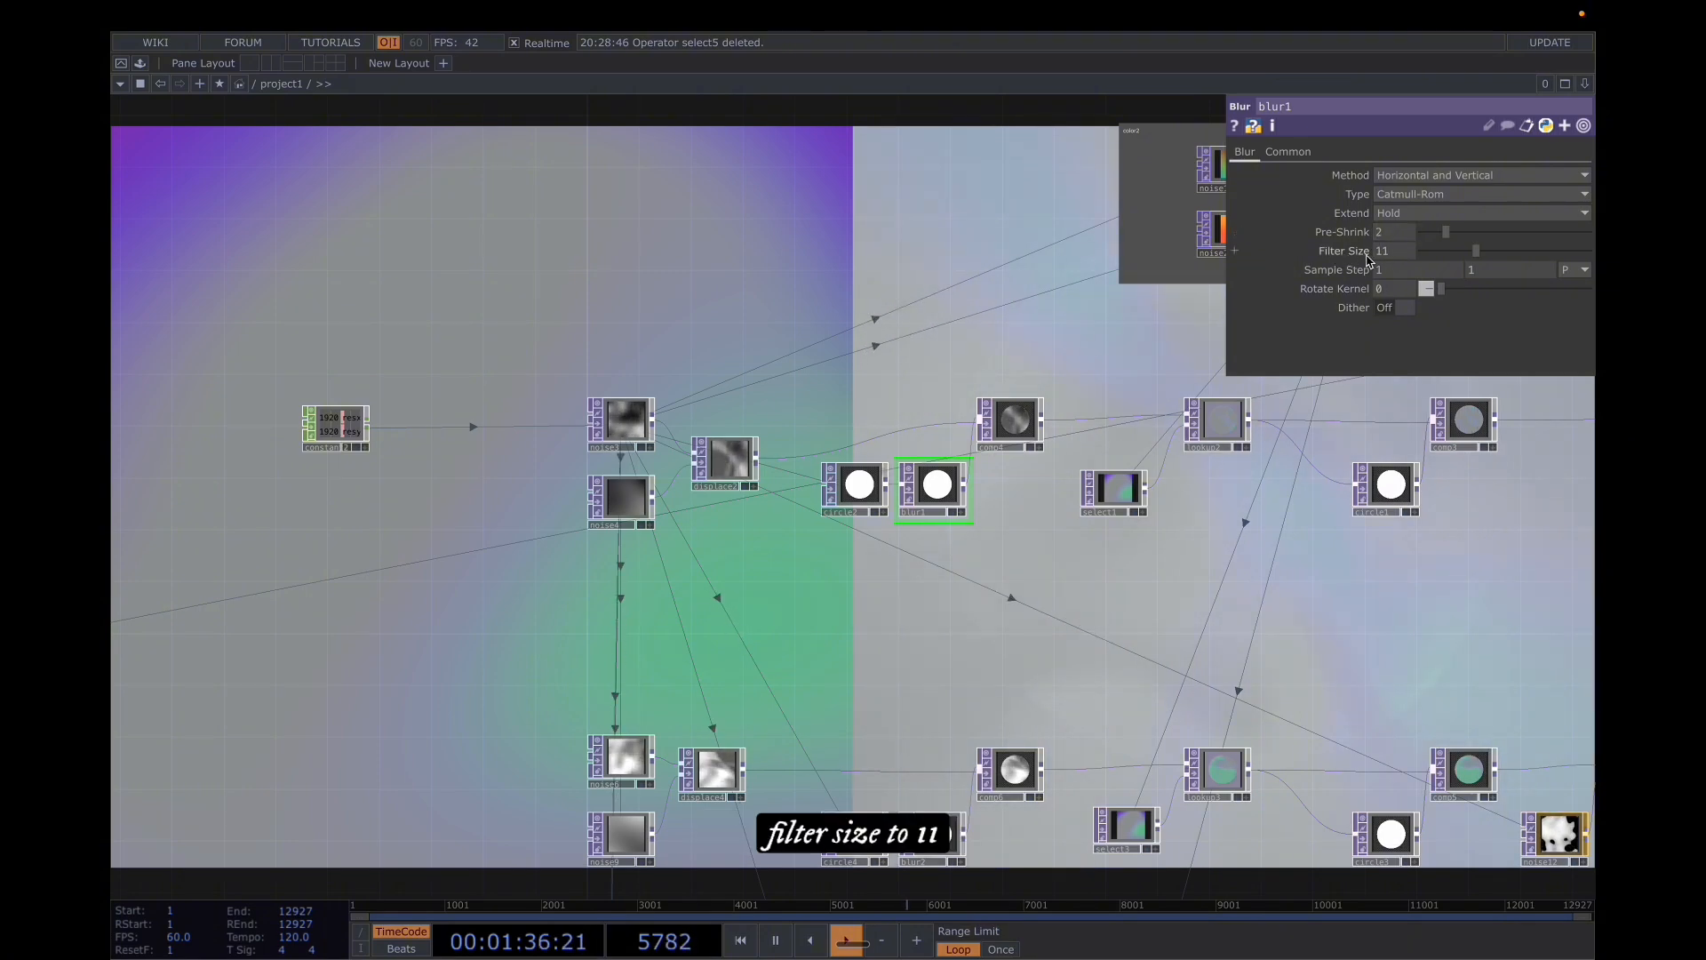
pyautogui.moveTo(1018, 559); pyautogui.dragTo(1013, 537)
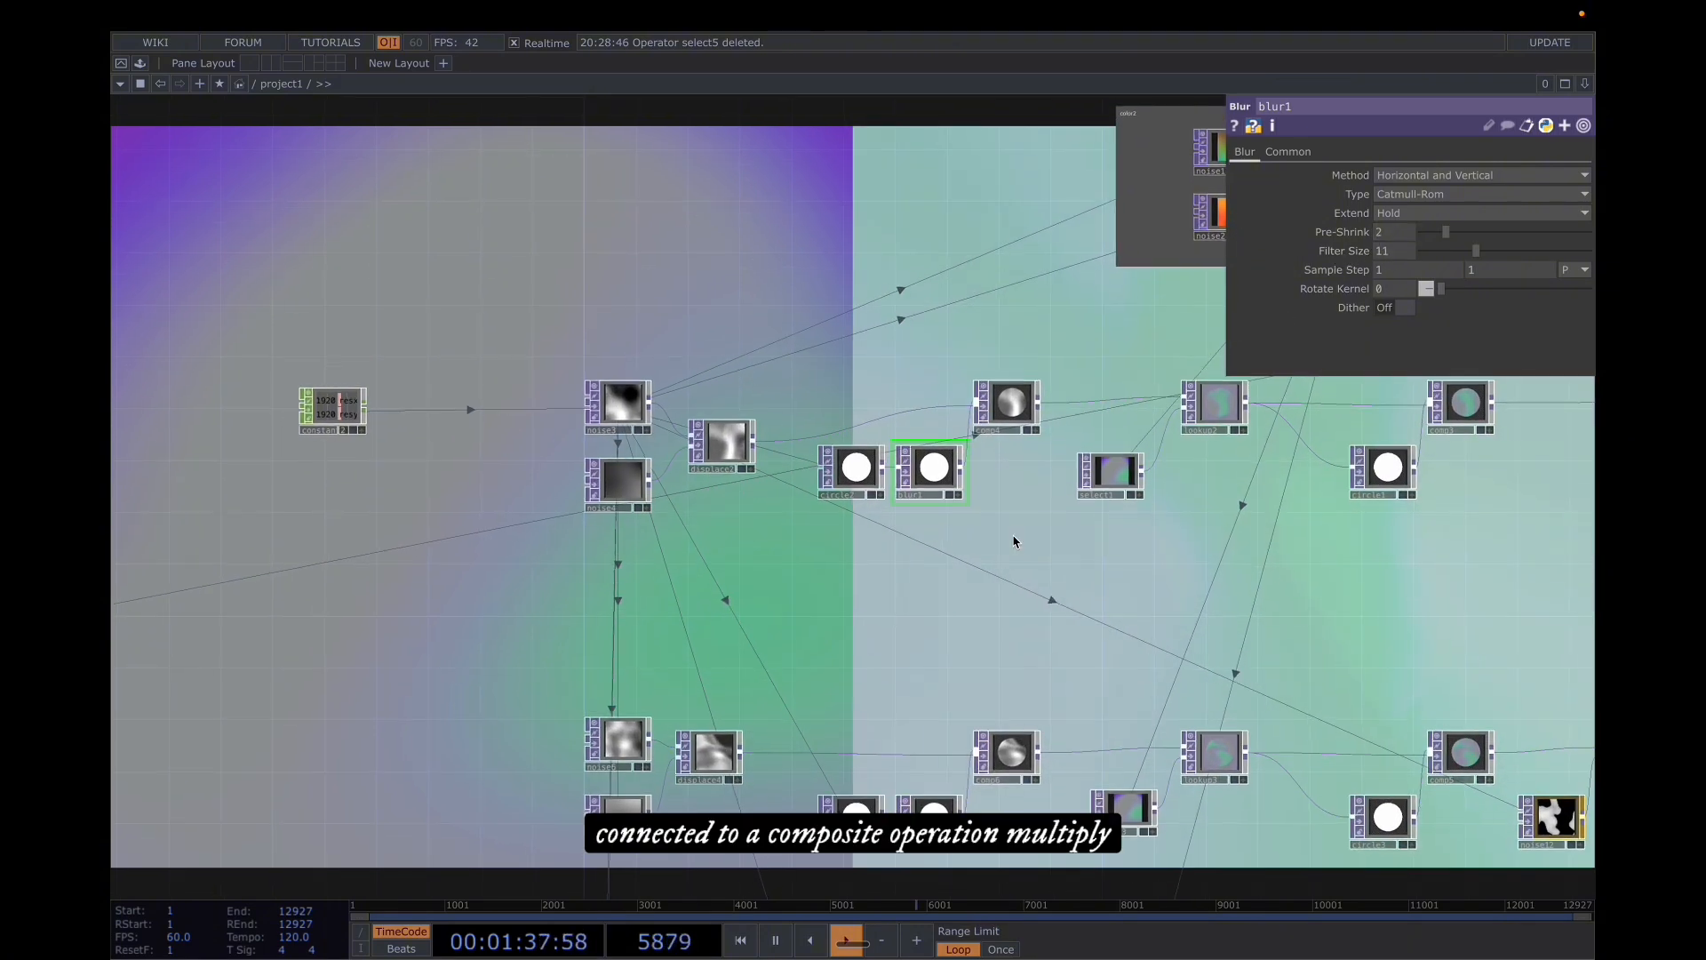
pyautogui.click(1013, 410)
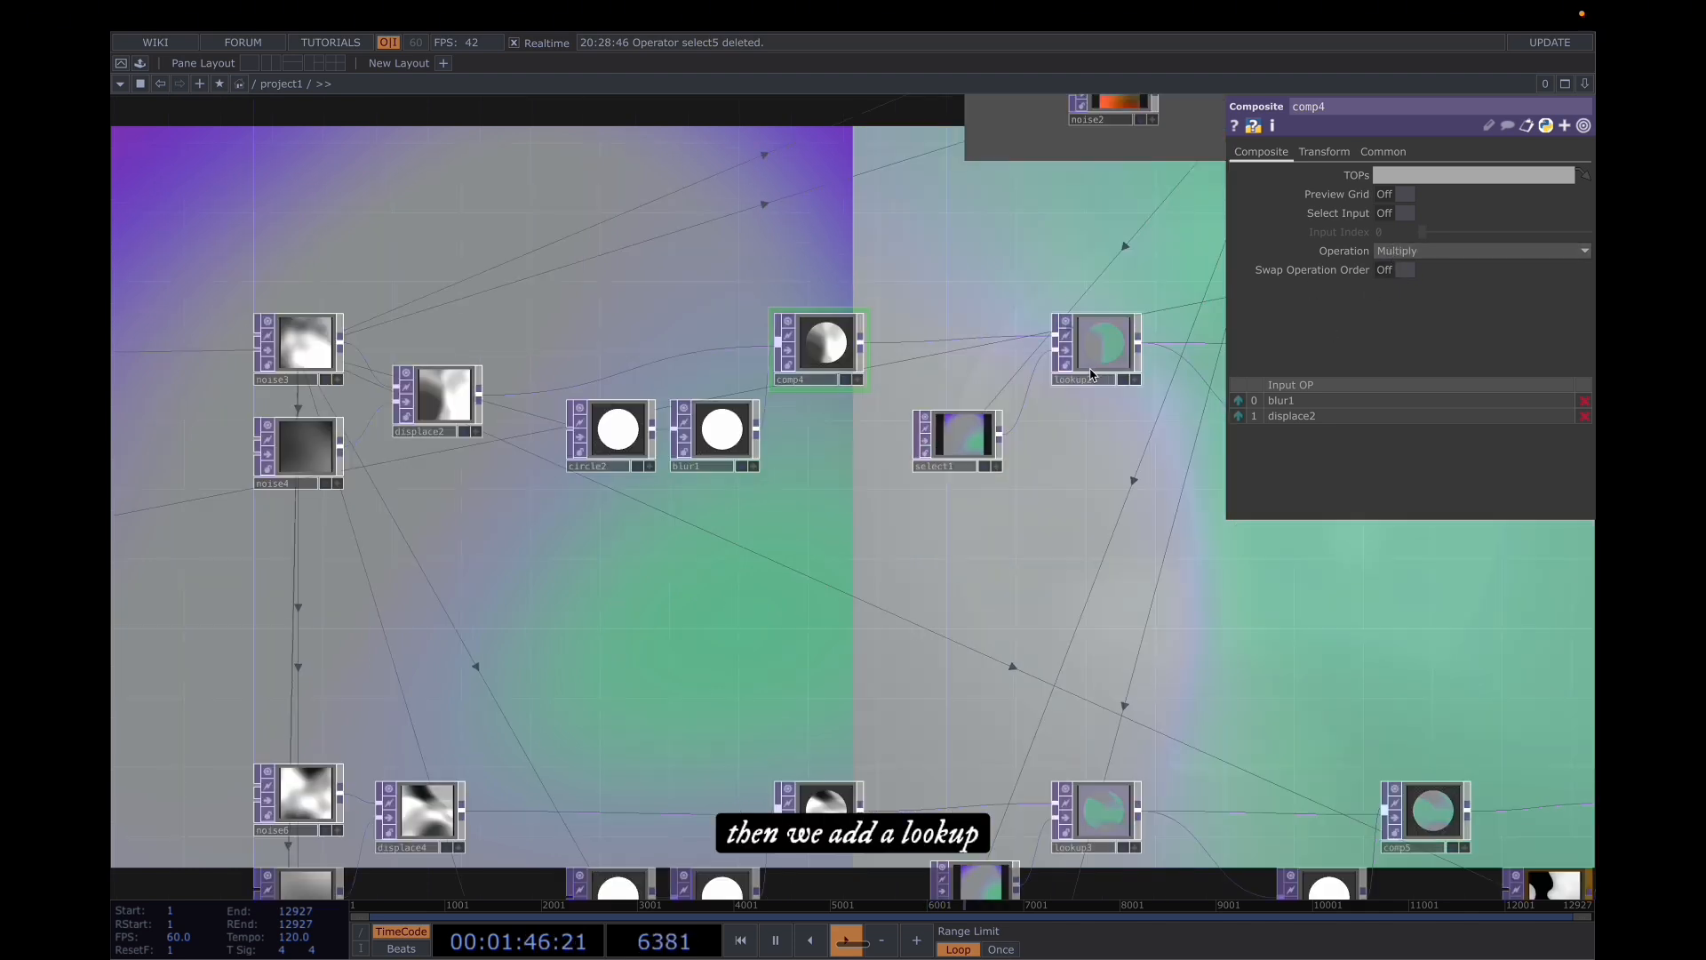
# - Examine the lookup2 parameters and the source TOP referenced by select1
pyautogui.click(1100, 369)
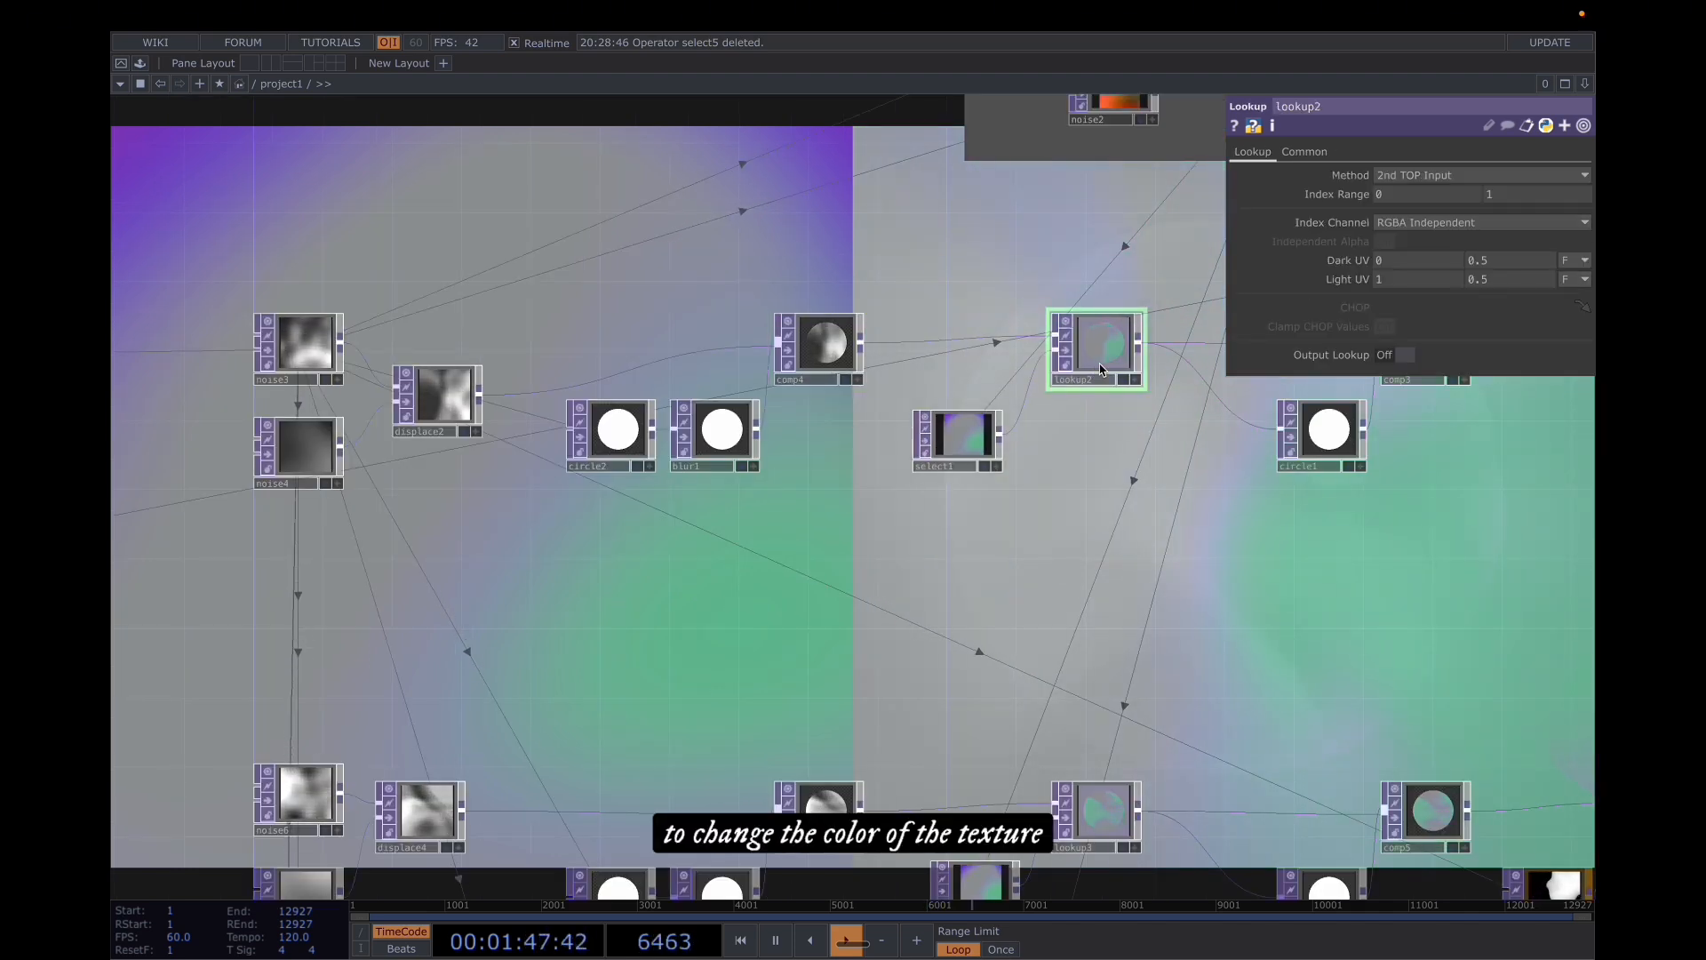
pyautogui.moveTo(1037, 503); pyautogui.dragTo(986, 520)
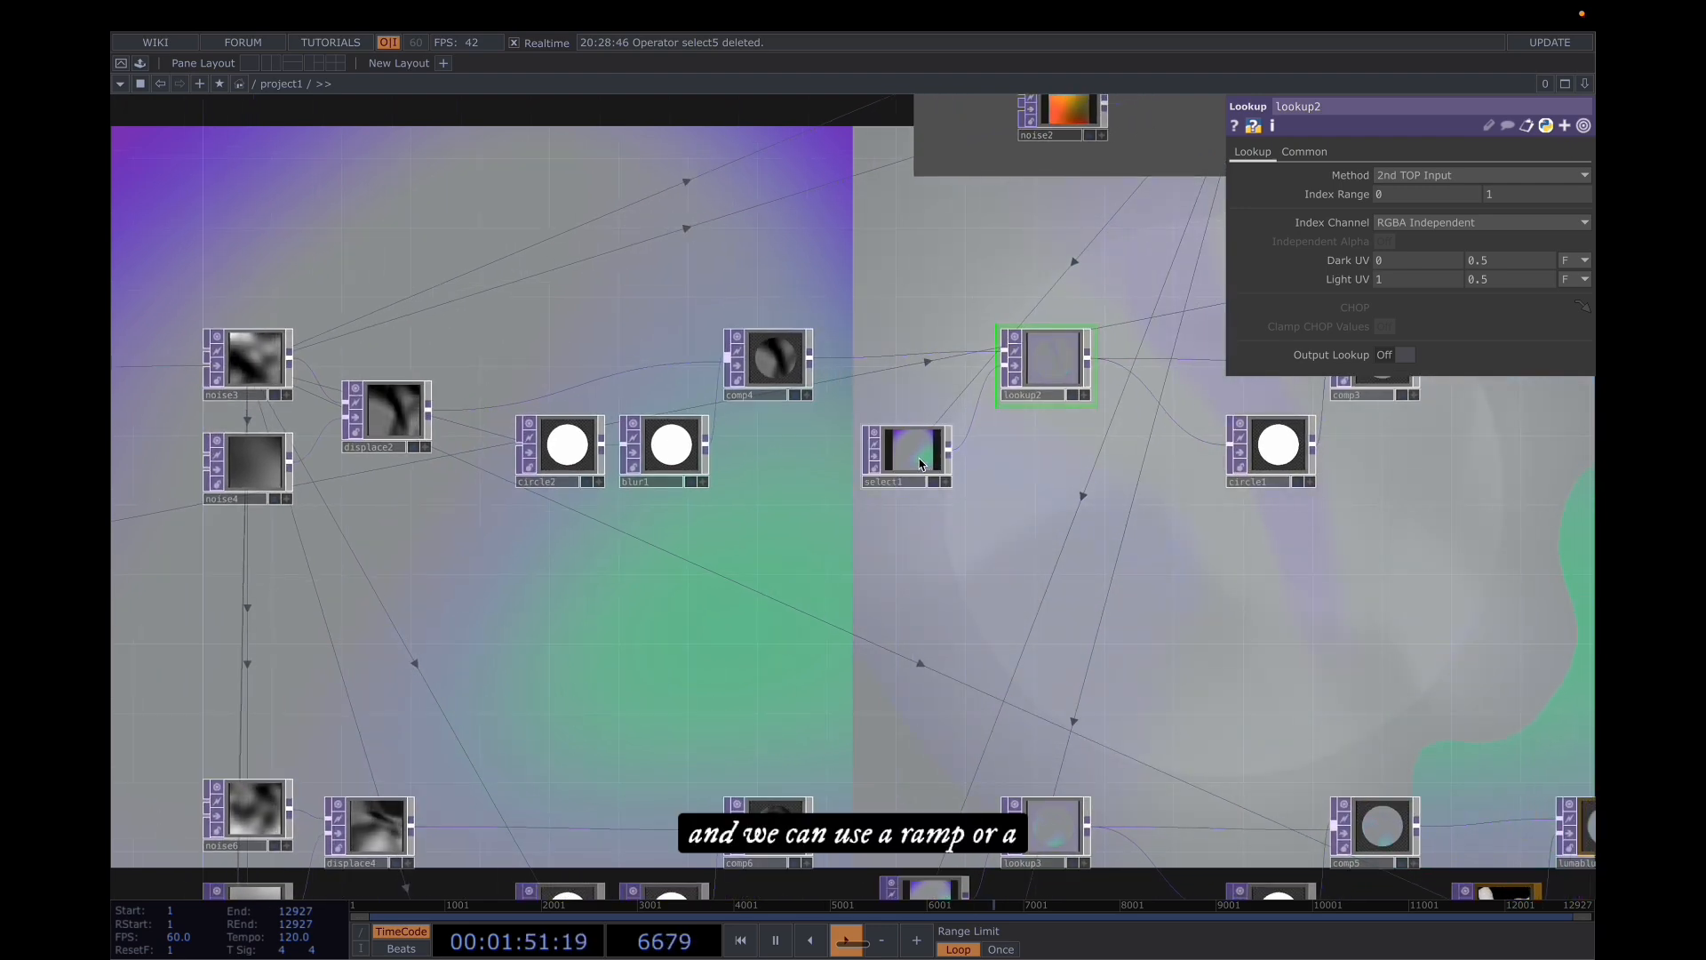
pyautogui.click(920, 463)
pyautogui.moveTo(1010, 517); pyautogui.dragTo(913, 635)
pyautogui.scroll(-2, 956, 591)
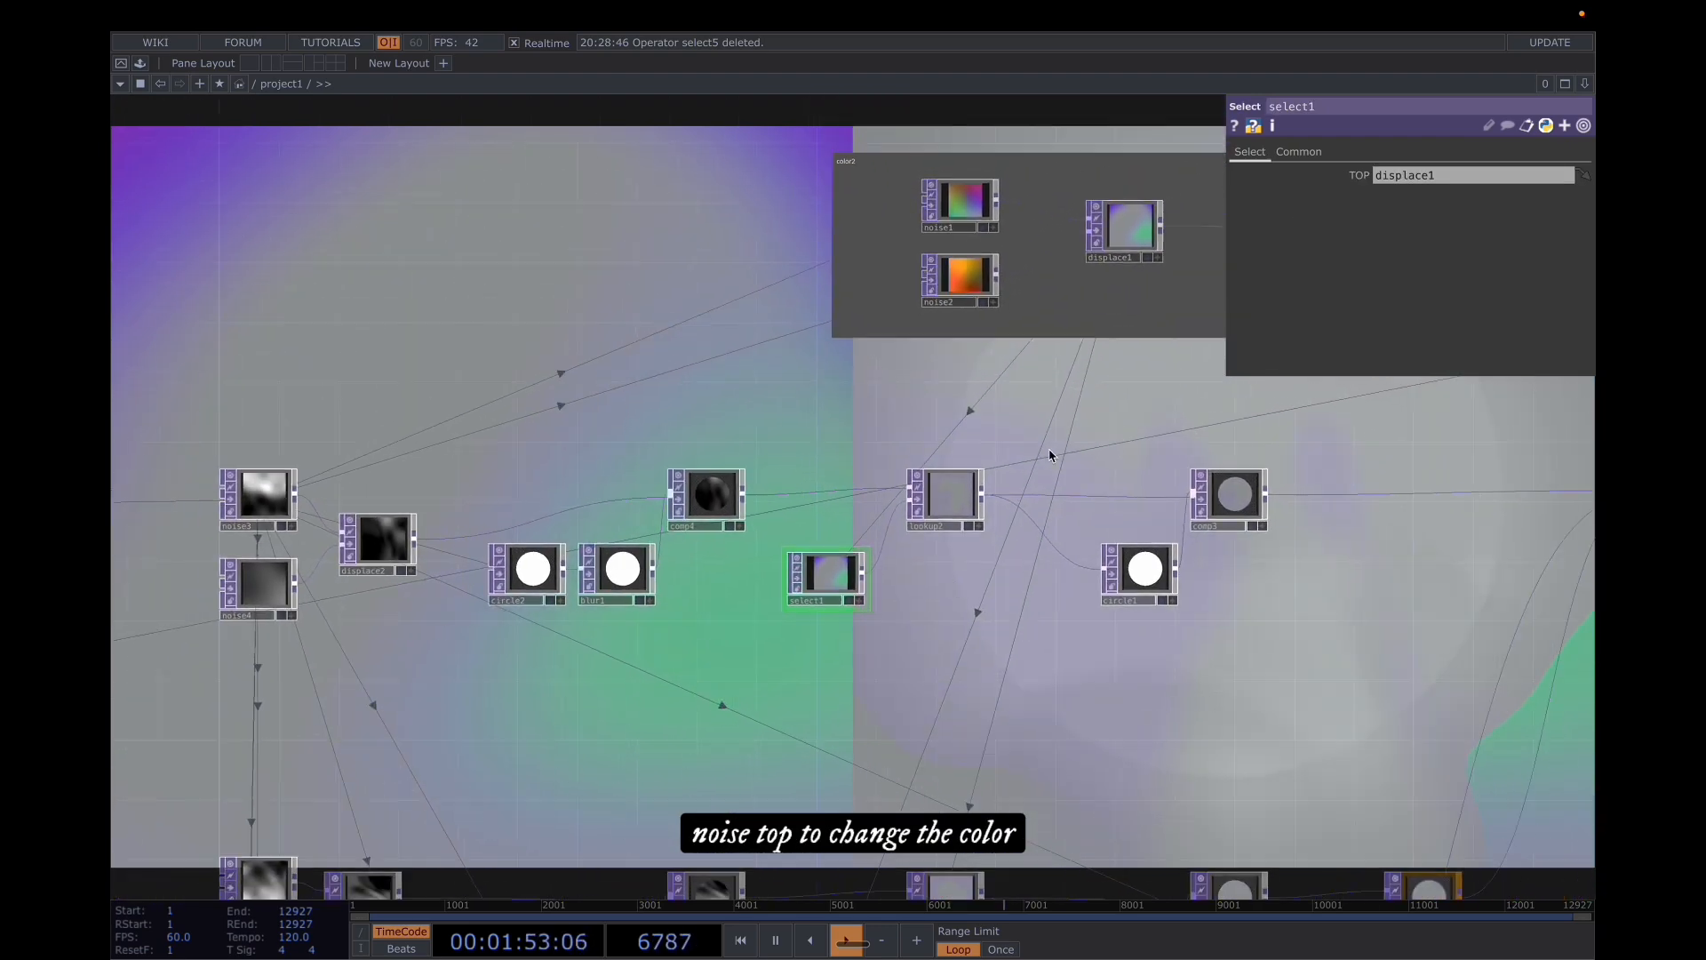
# - Compare the noise and common parameters of noise1 and noise2, the two color noises feeding displace1
pyautogui.moveTo(1069, 392); pyautogui.dragTo(956, 428)
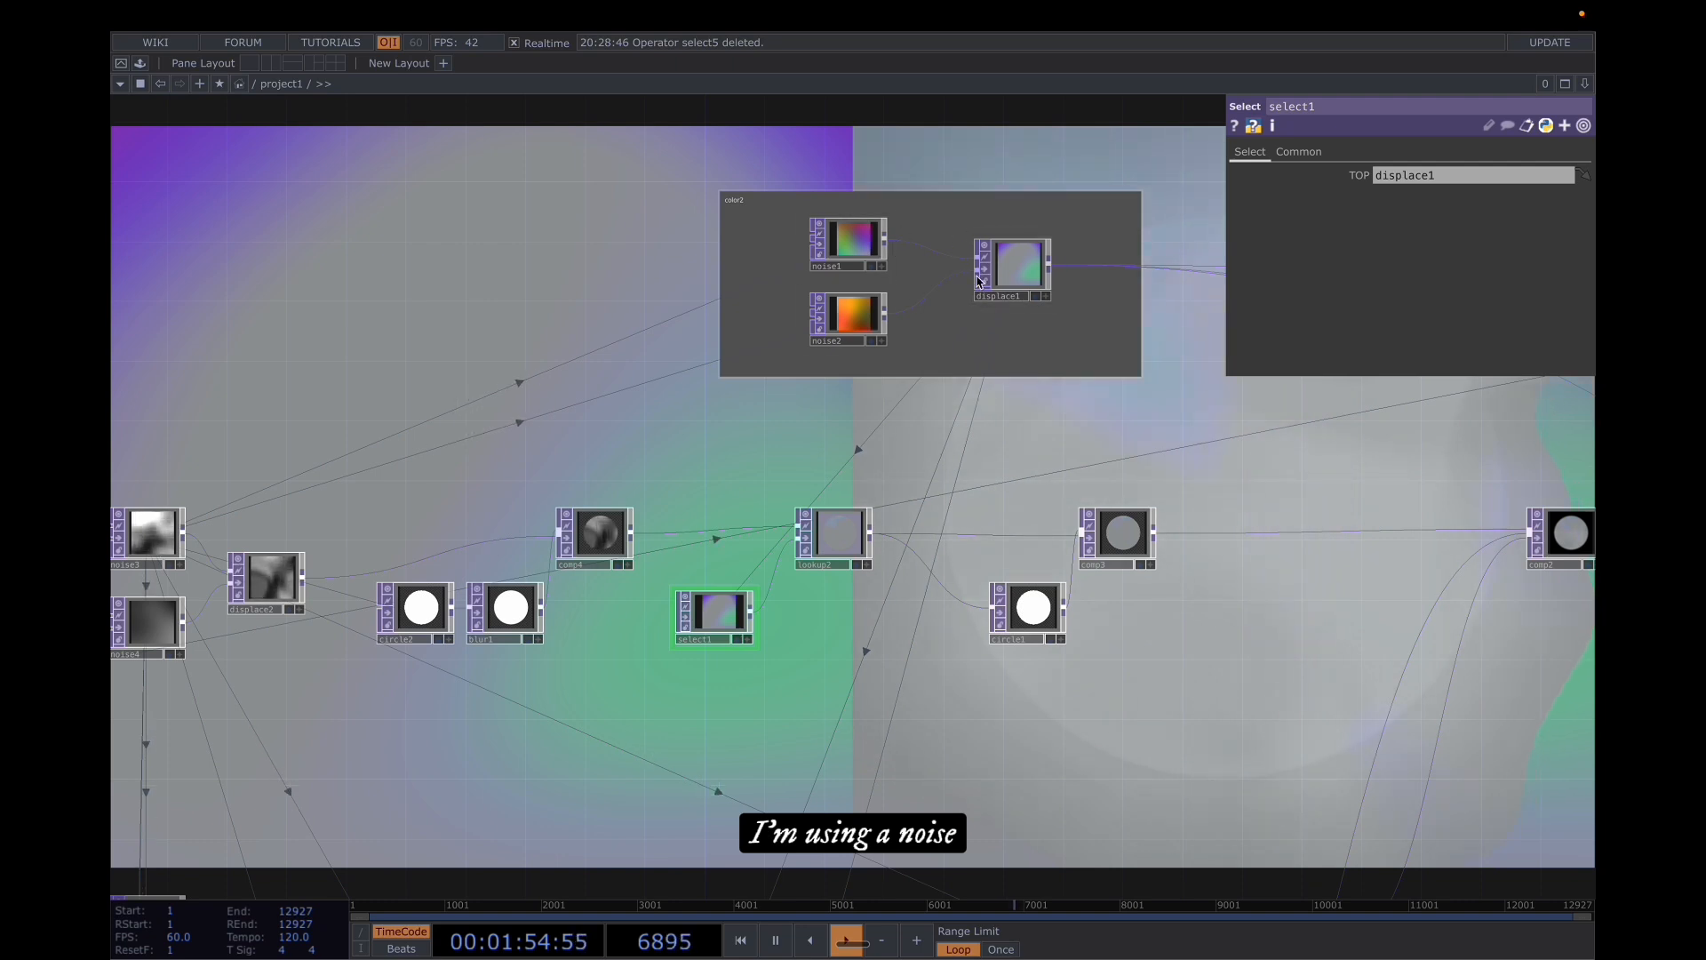
pyautogui.click(861, 248)
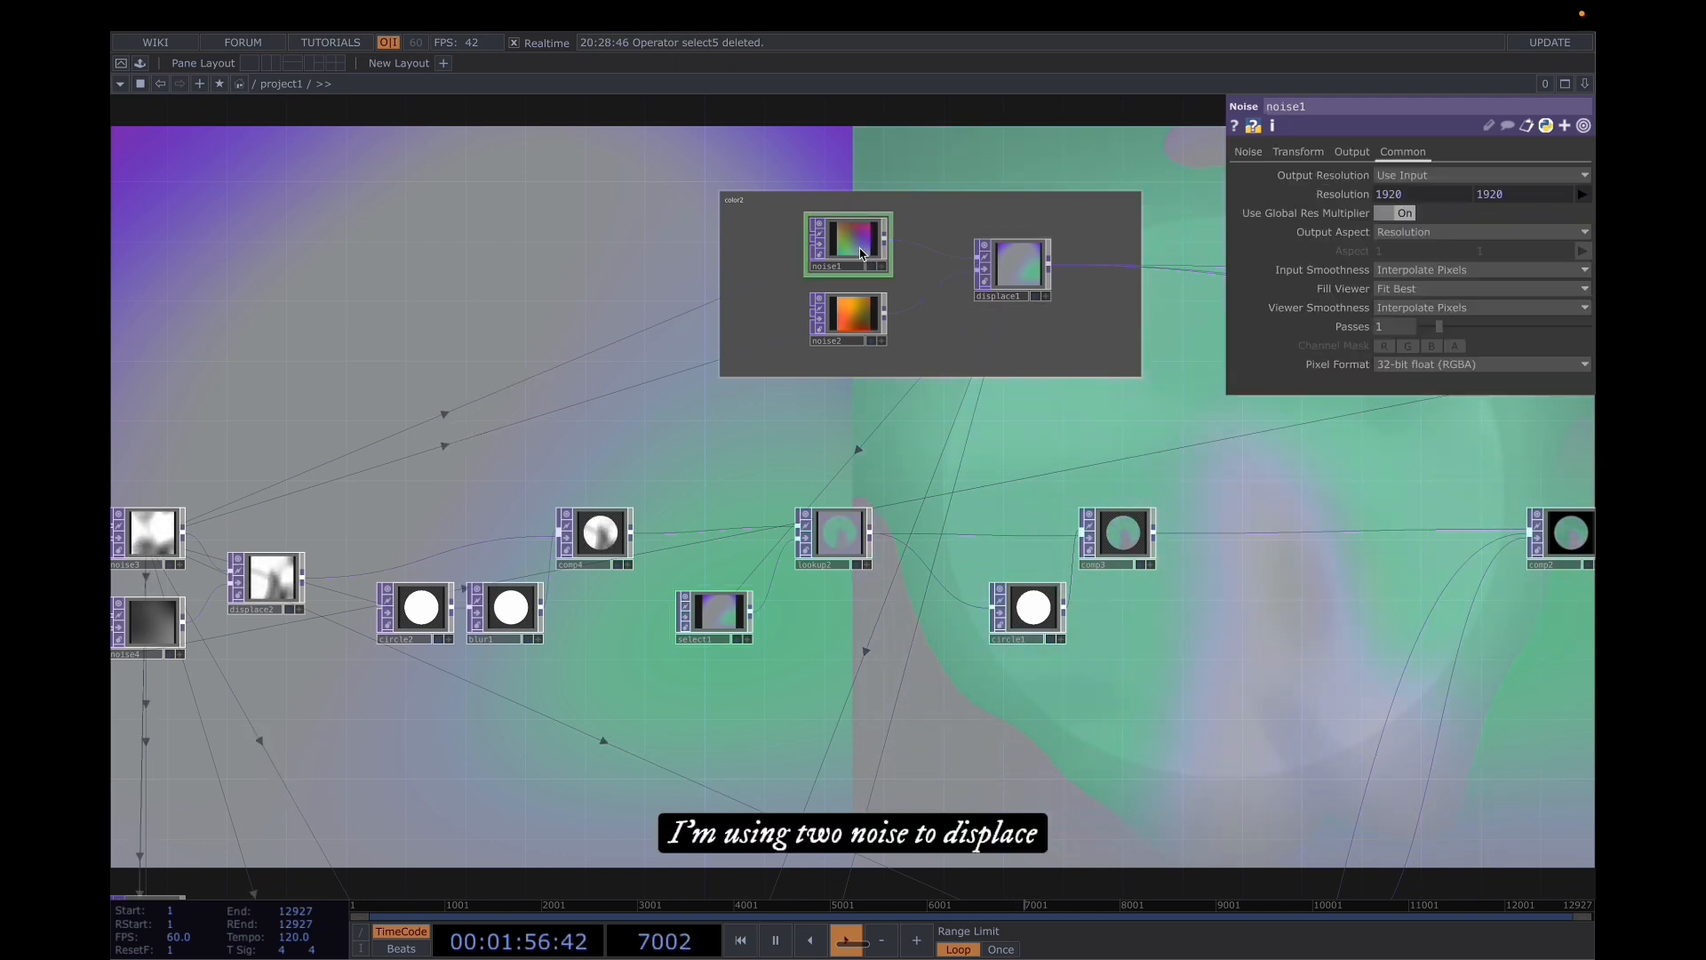
pyautogui.click(1247, 151)
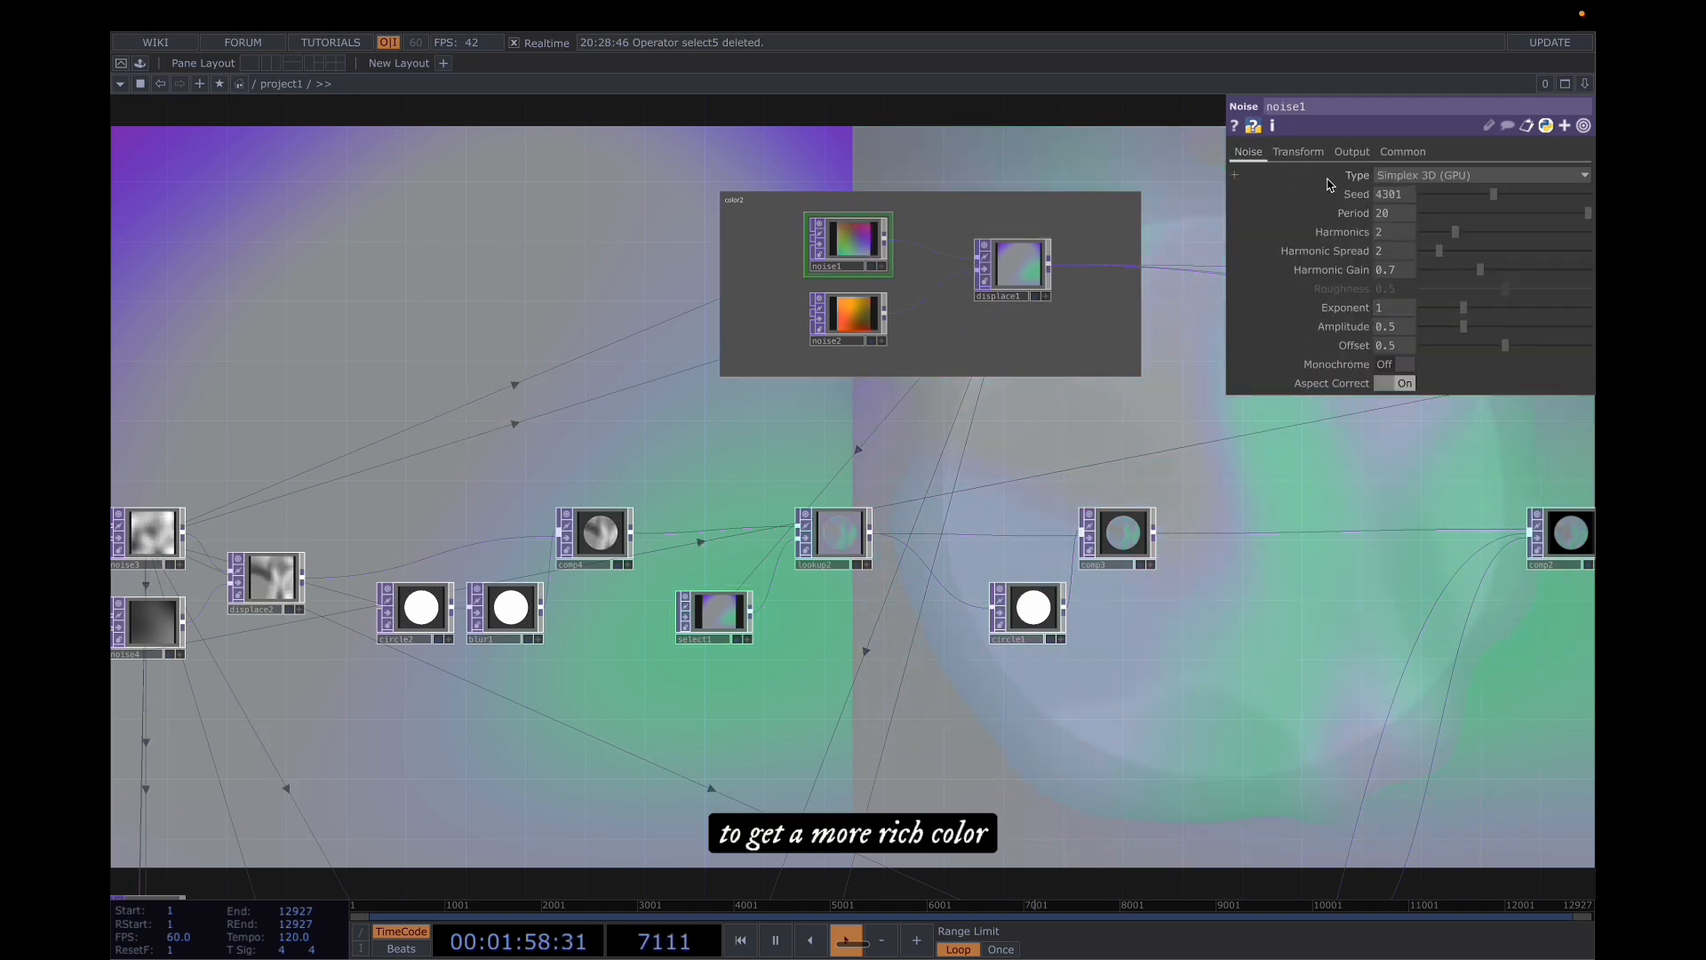
pyautogui.click(887, 316)
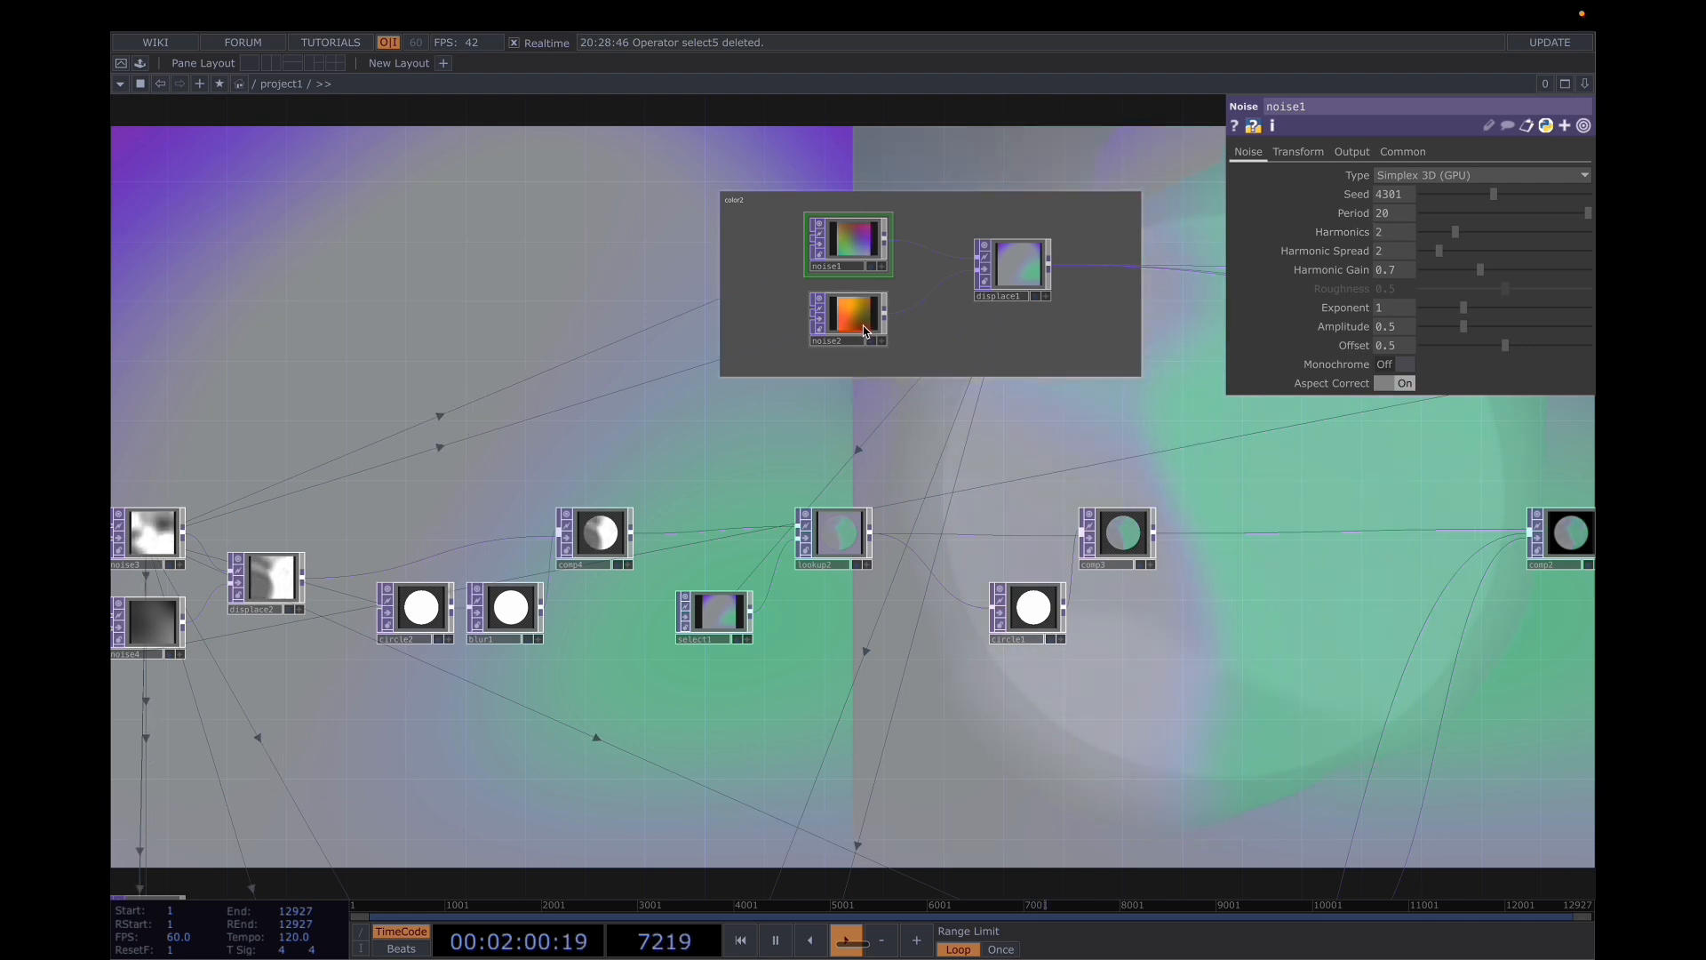
pyautogui.click(1248, 151)
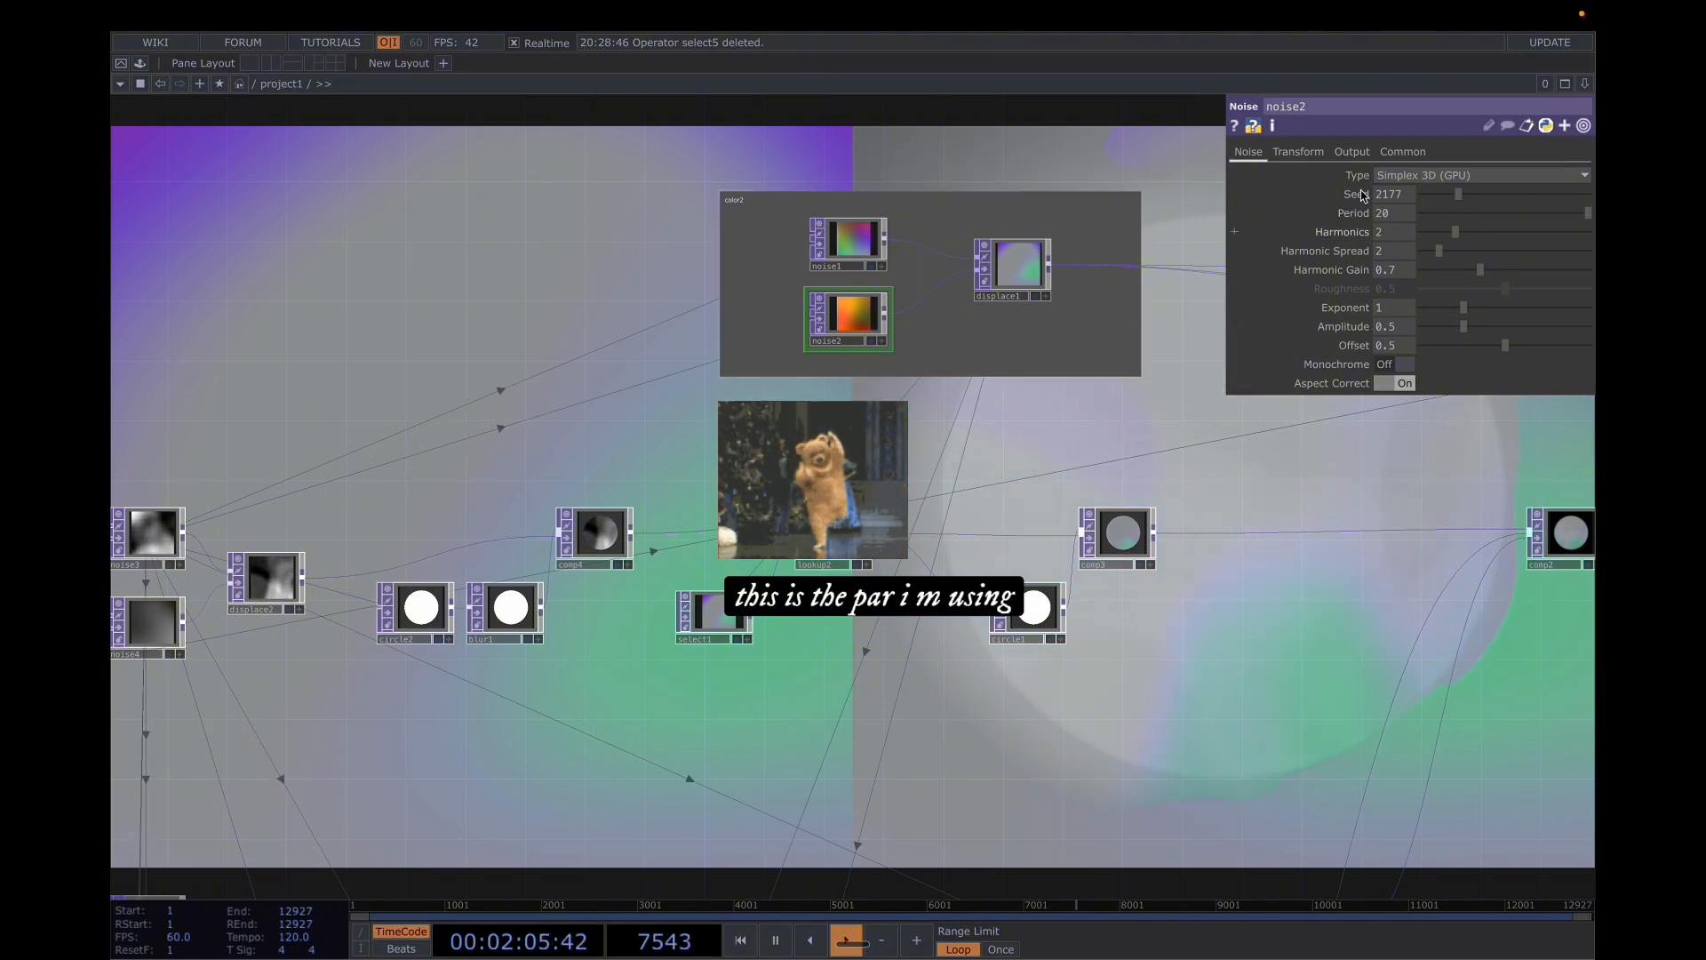
pyautogui.click(1418, 153)
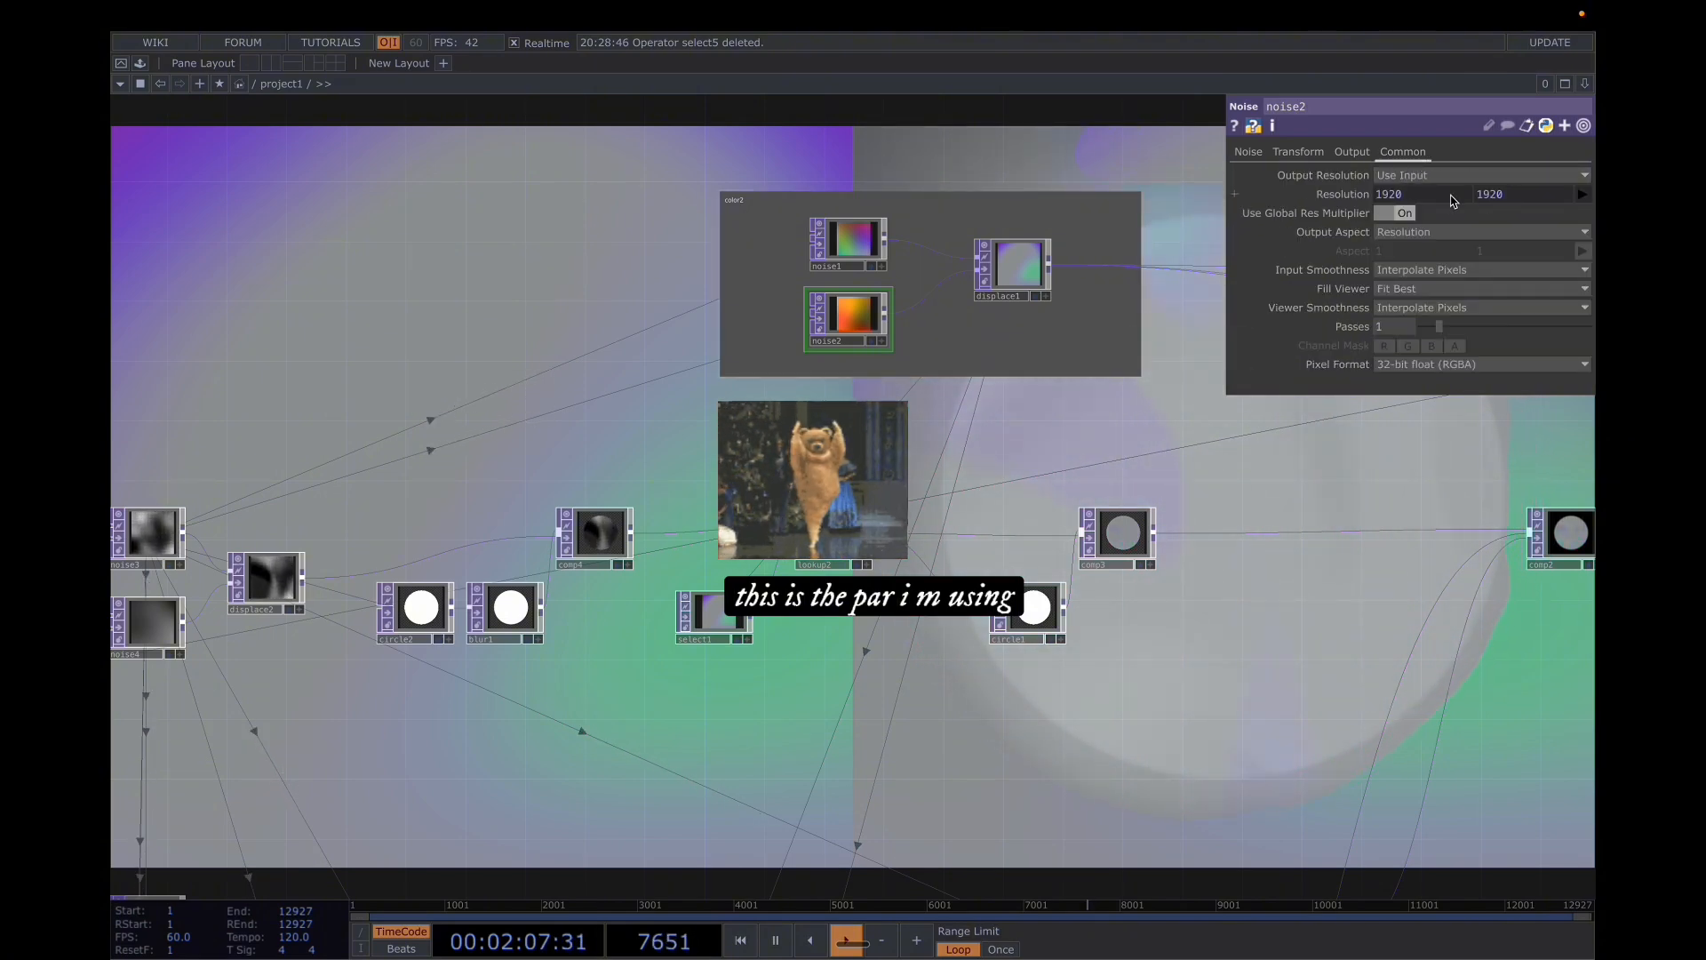
pyautogui.click(851, 240)
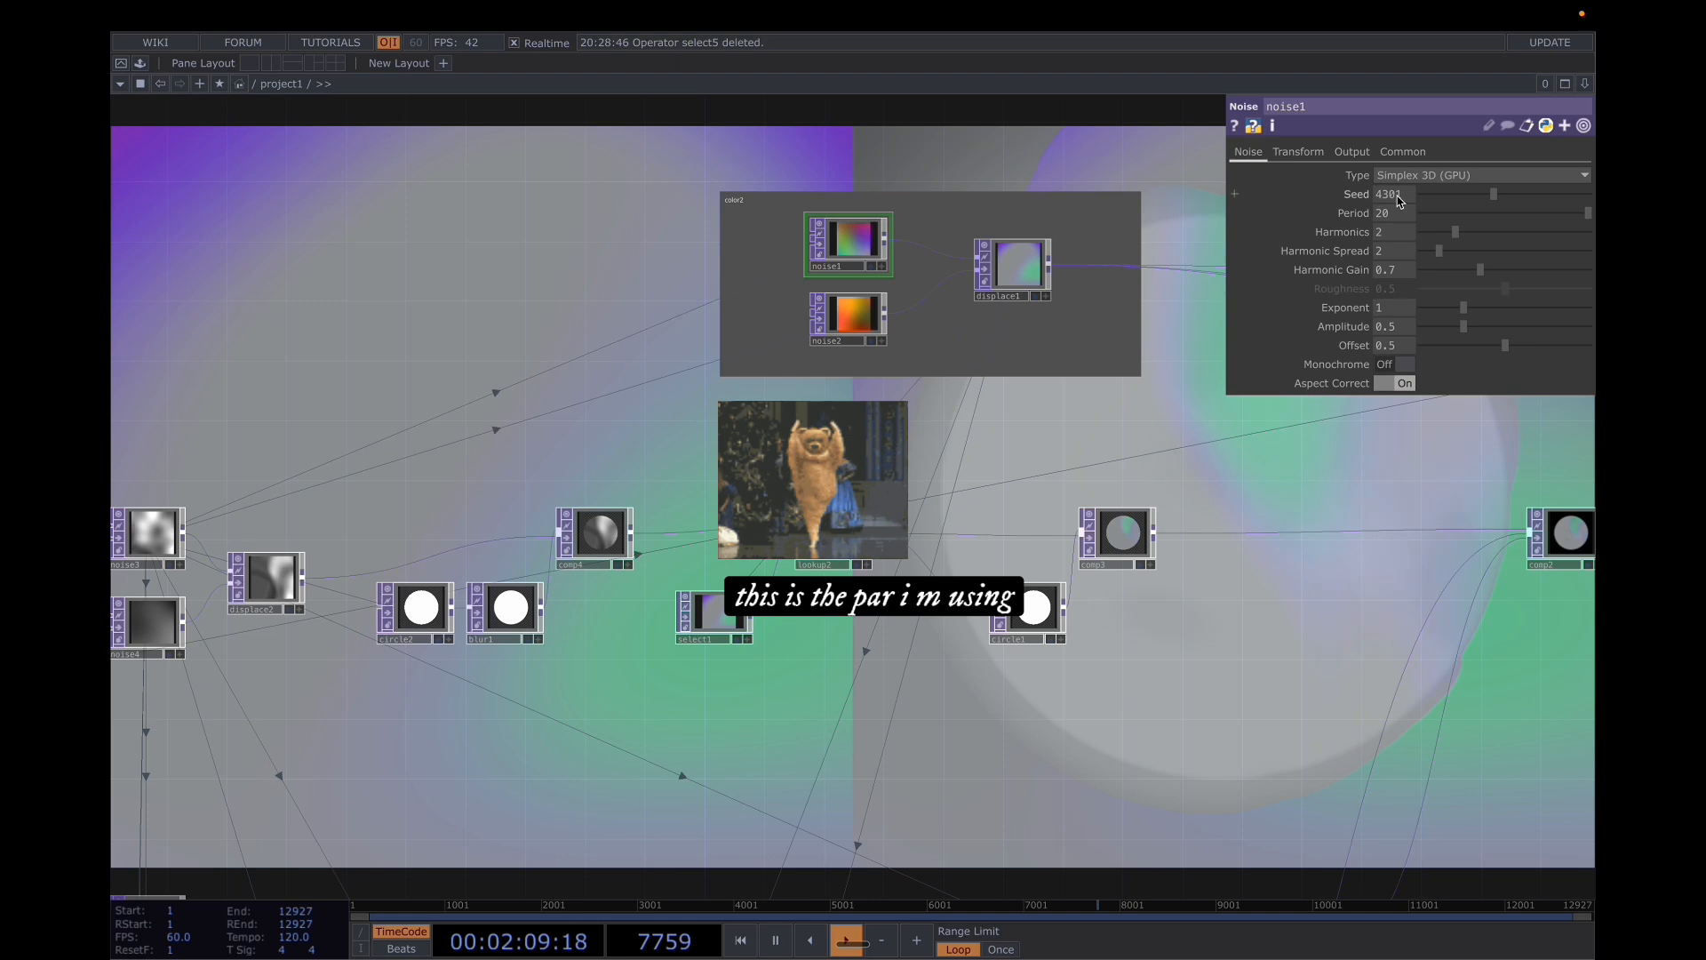
pyautogui.click(1404, 152)
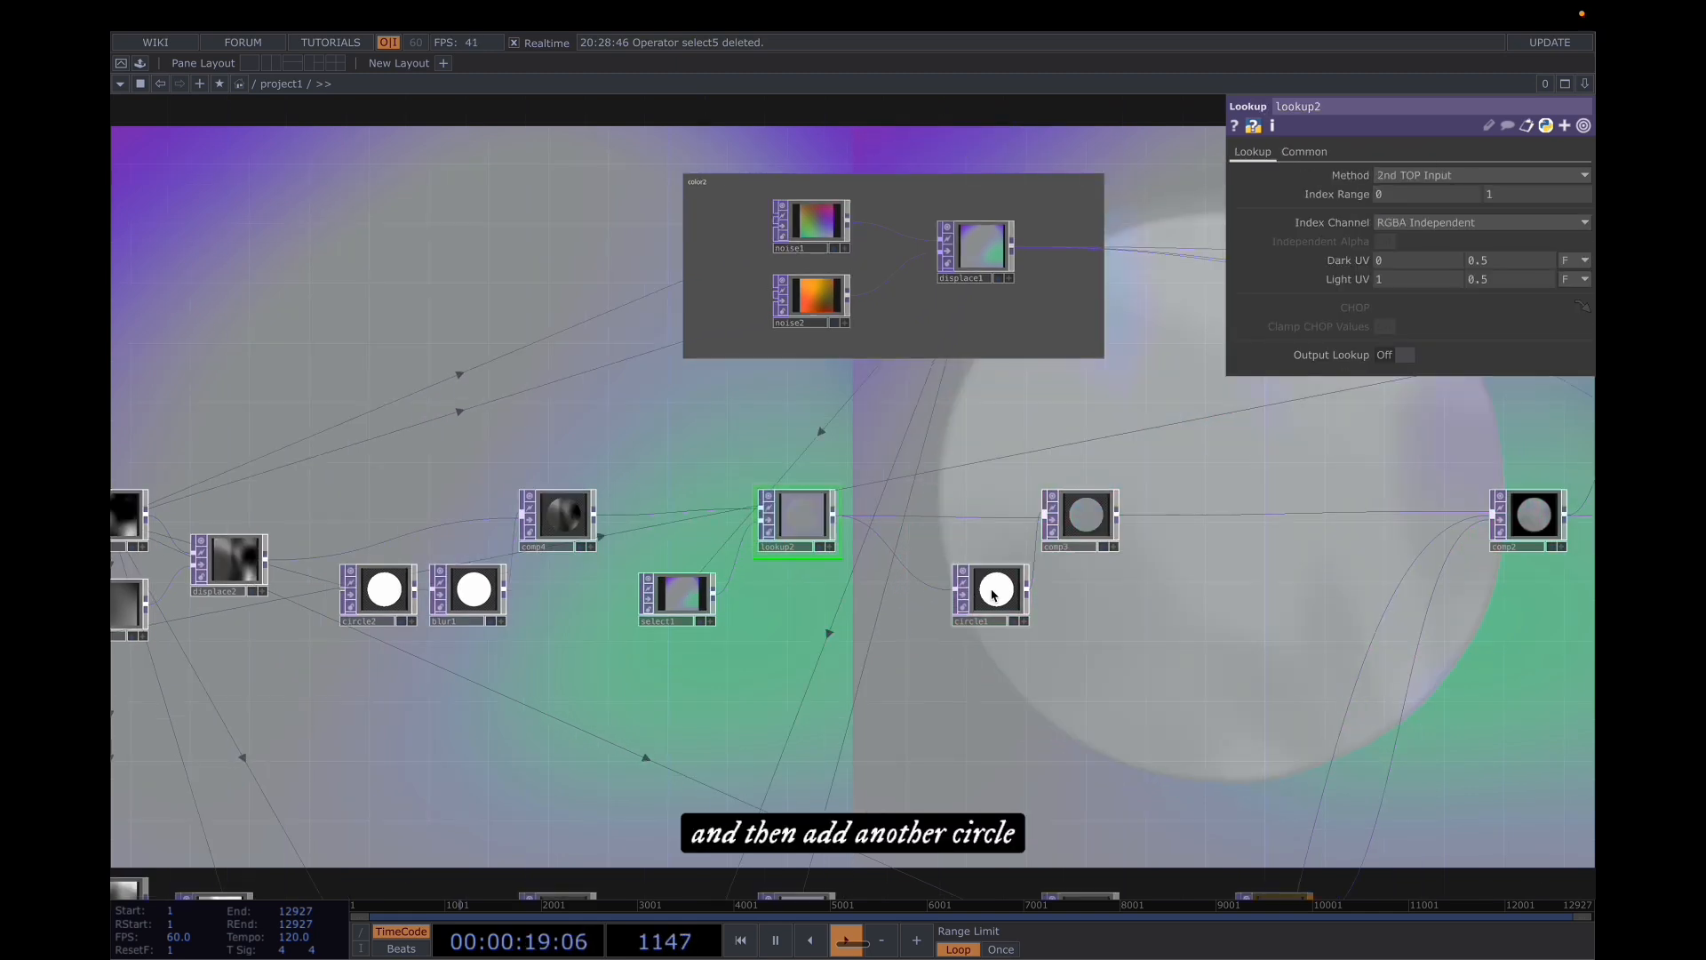
# - Inspect the common settings of circle1 and the operation and inputs of the comp3 composite
pyautogui.click(993, 589)
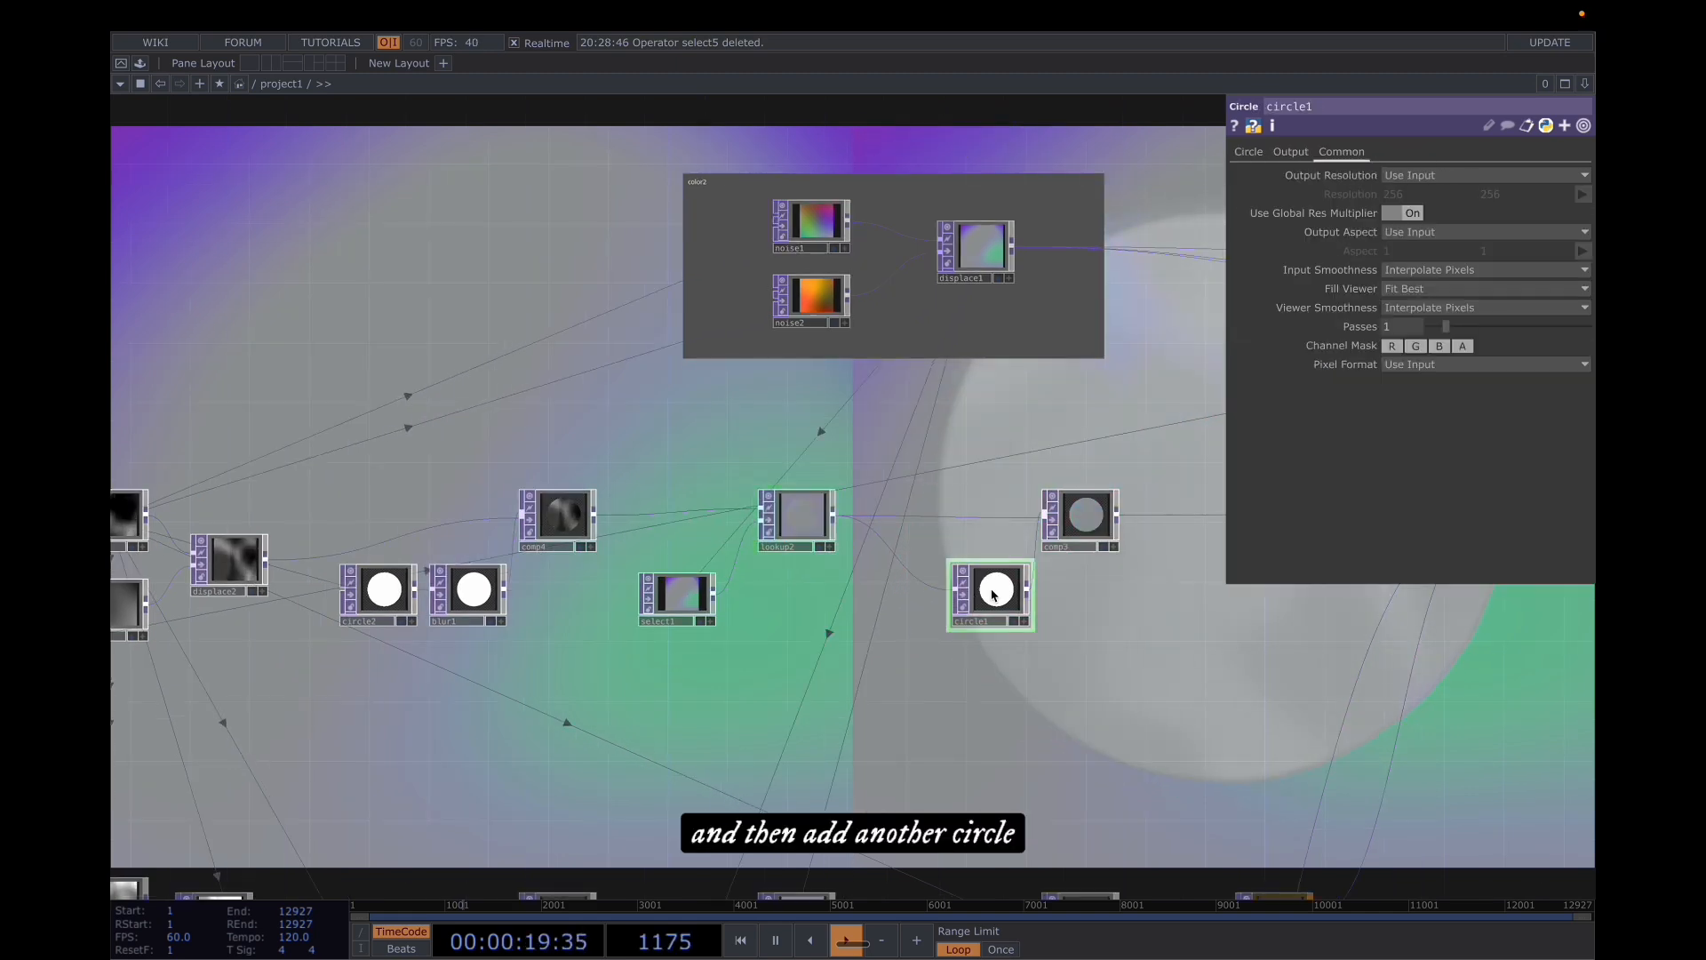
pyautogui.click(1082, 521)
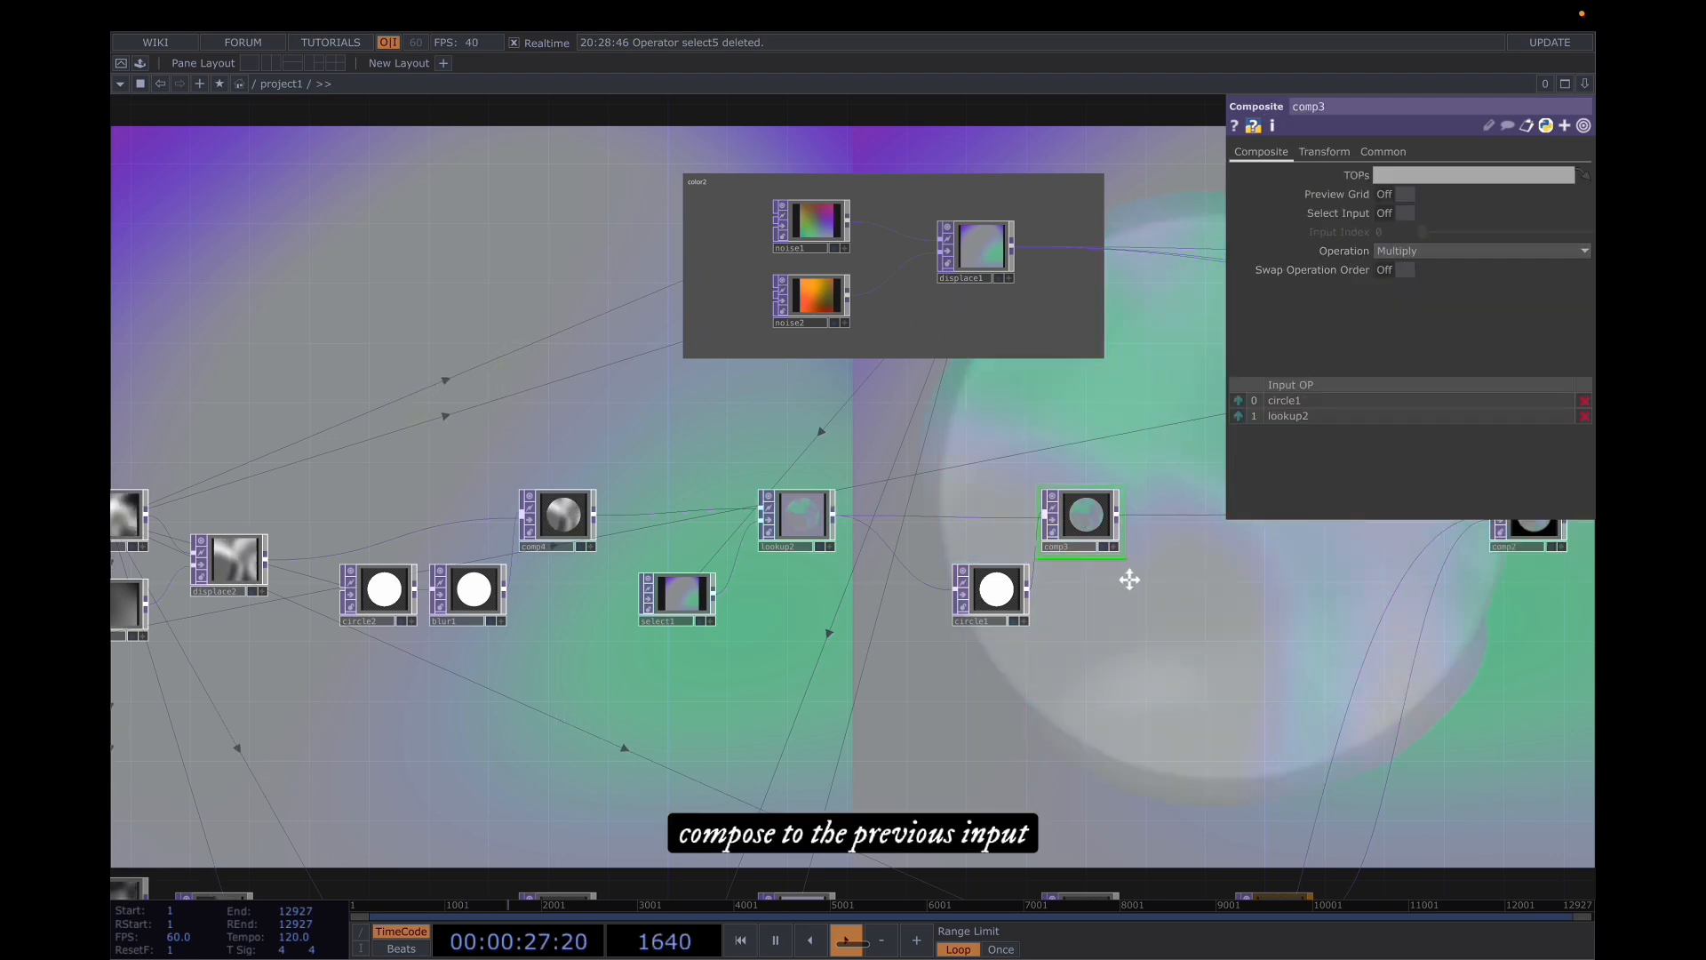
pyautogui.moveTo(1128, 579); pyautogui.dragTo(874, 573)
pyautogui.scroll(-3, 932, 593)
pyautogui.scroll(-1, 933, 593)
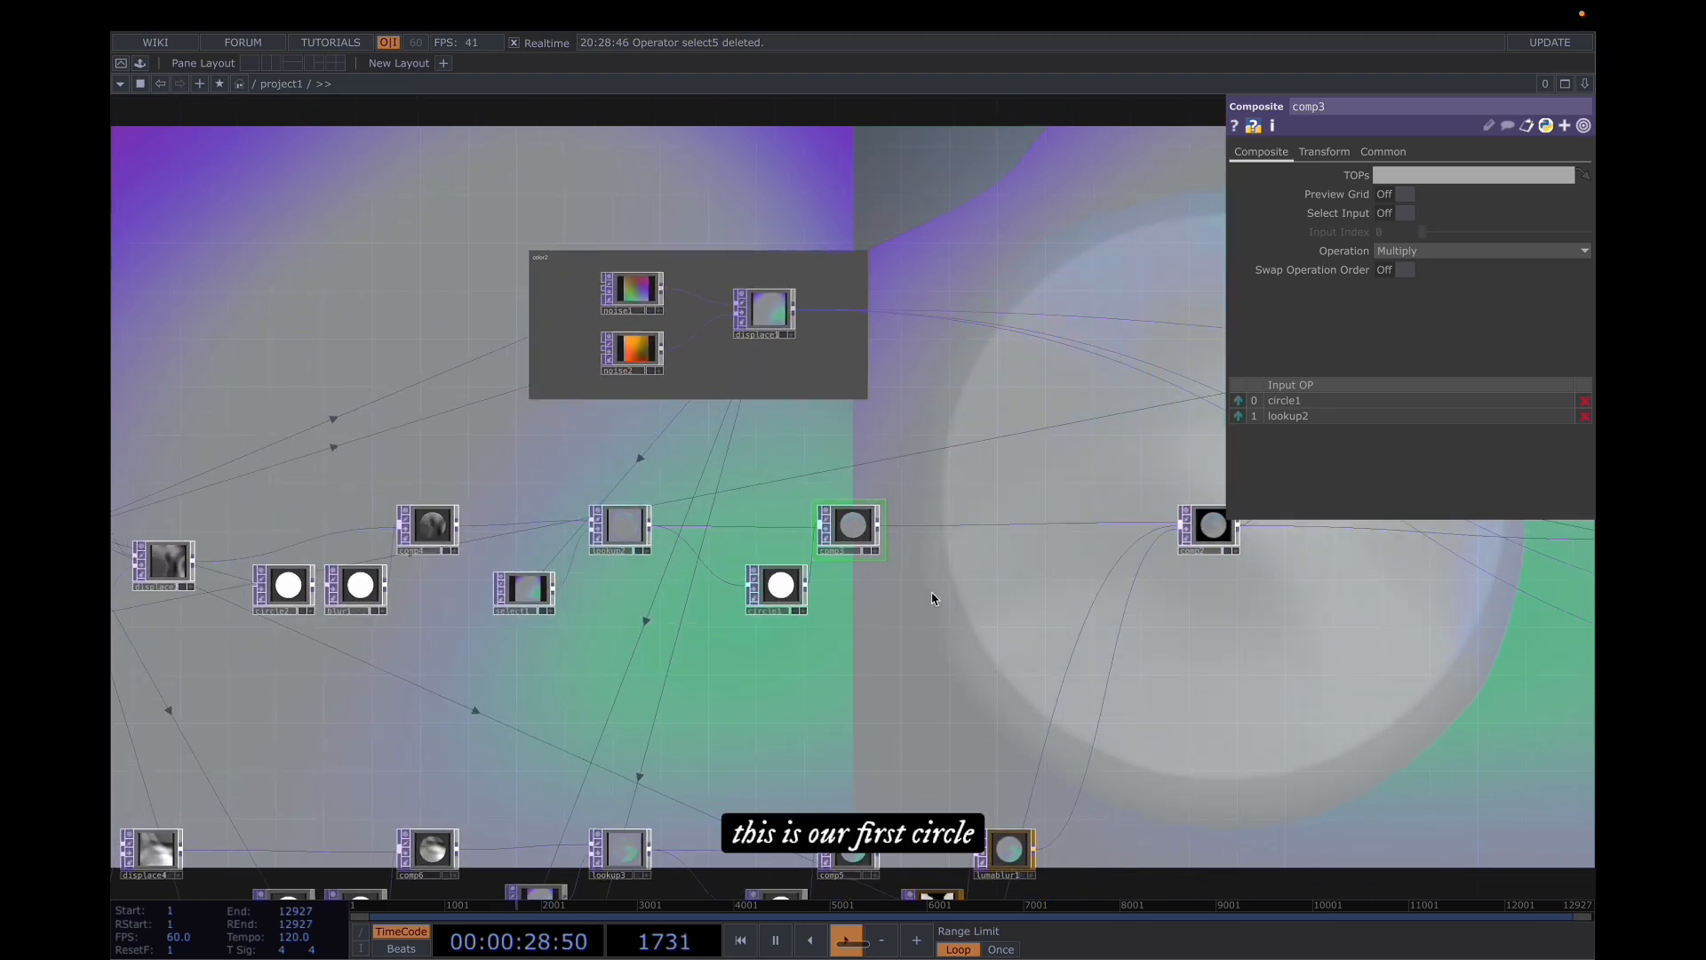
# - Review the noise settings of noise6 in the second row of the network and pause the timeline
pyautogui.moveTo(1027, 548); pyautogui.dragTo(1200, 447)
pyautogui.scroll(-5, 1055, 537)
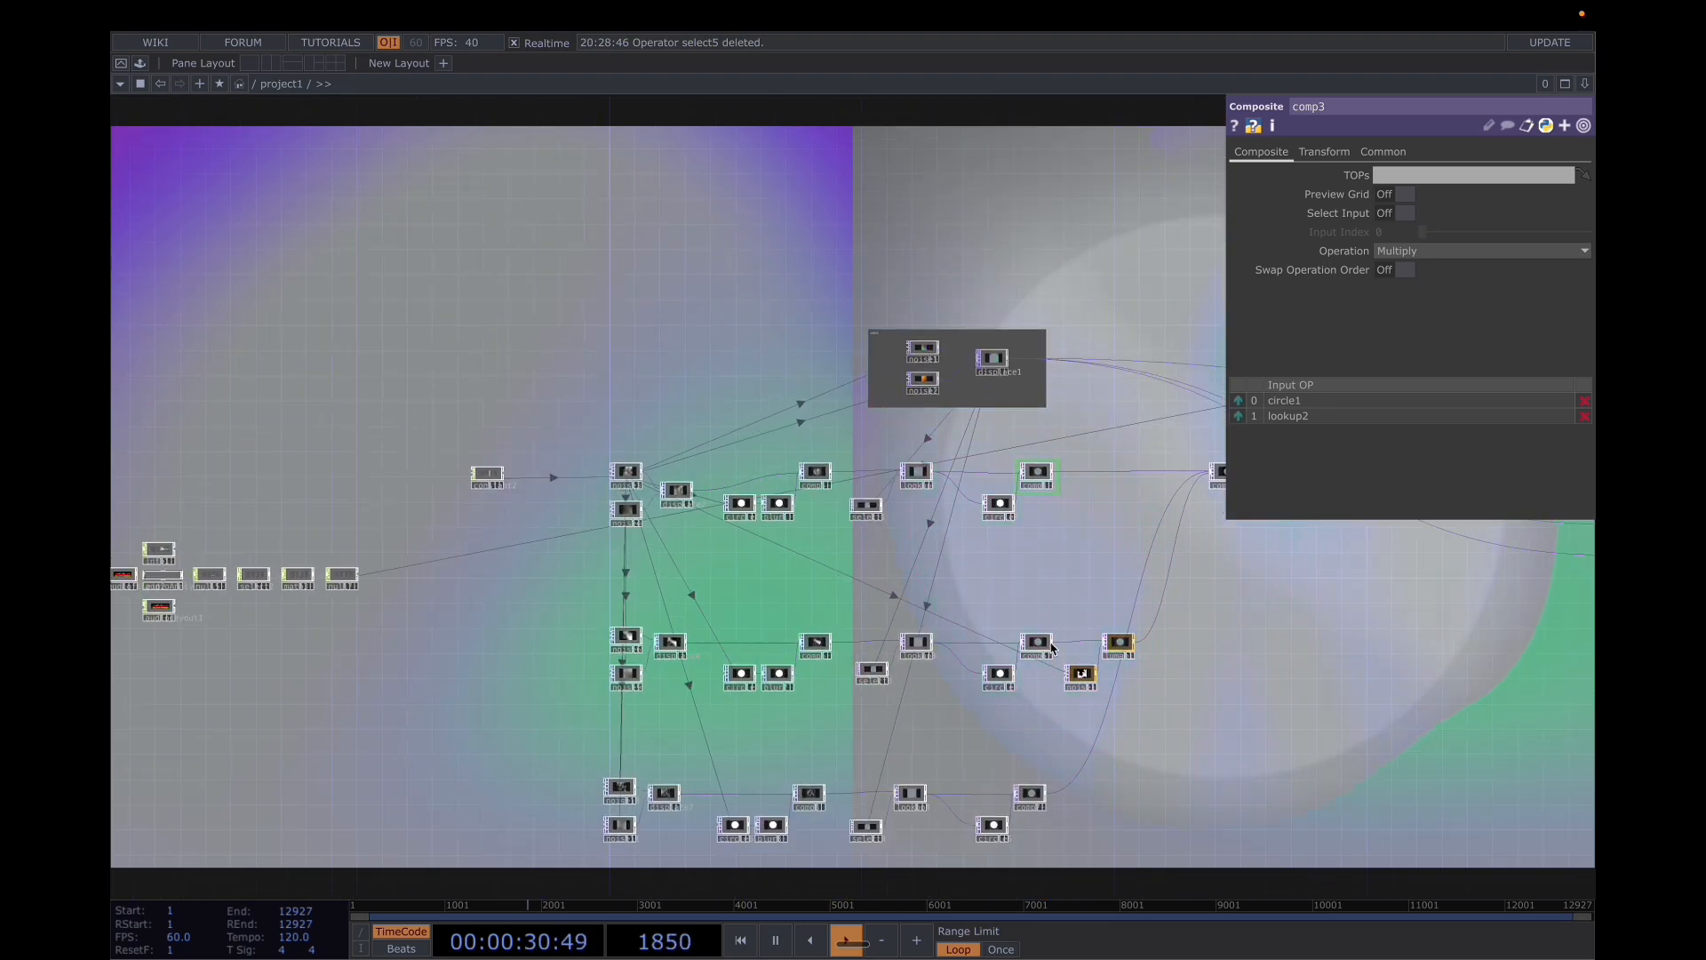
pyautogui.moveTo(994, 735); pyautogui.dragTo(955, 625)
pyautogui.scroll(2, 579, 573)
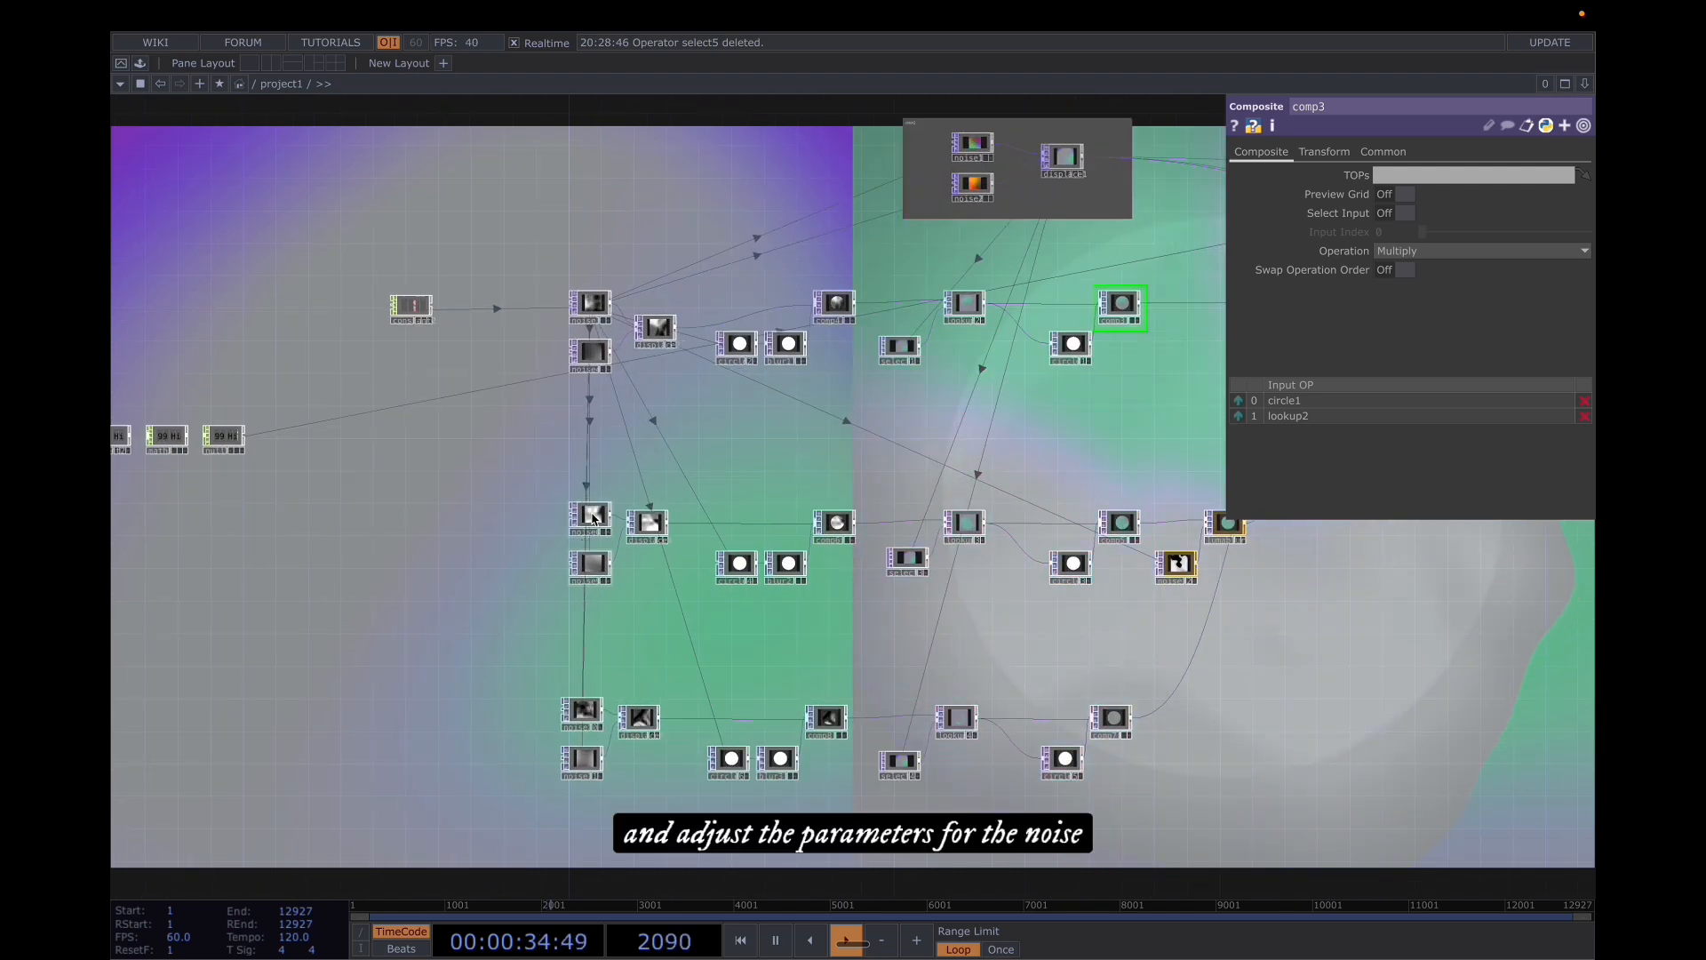
pyautogui.click(588, 526)
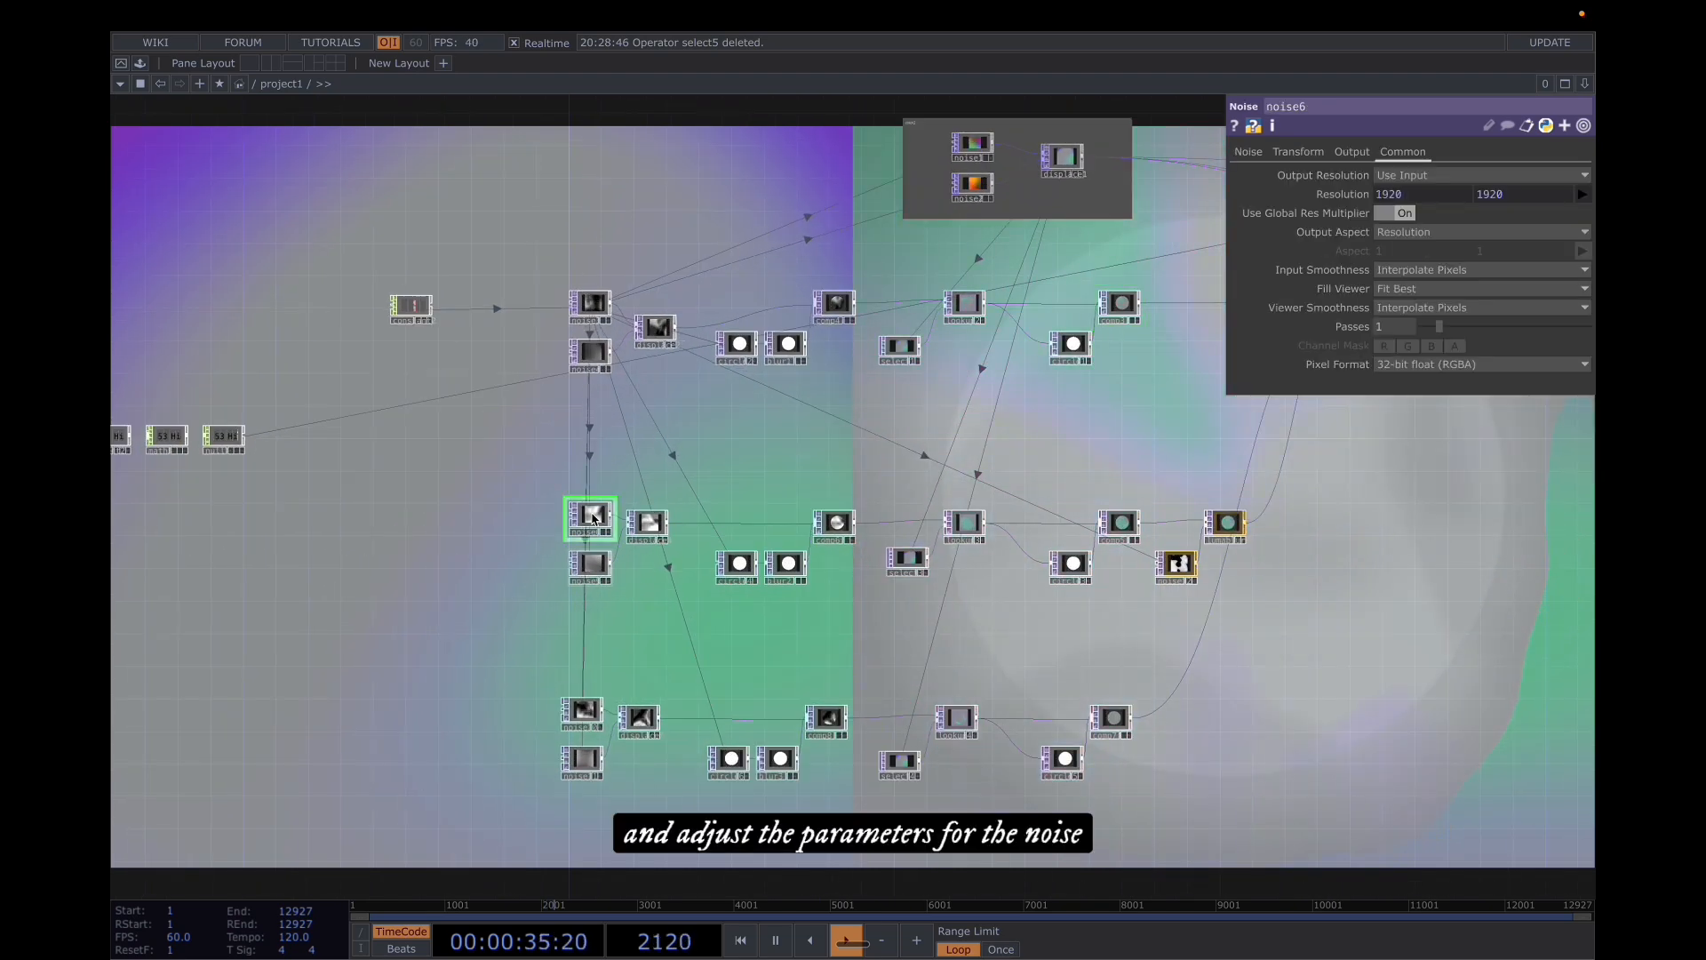
pyautogui.click(1249, 153)
pyautogui.press('space')
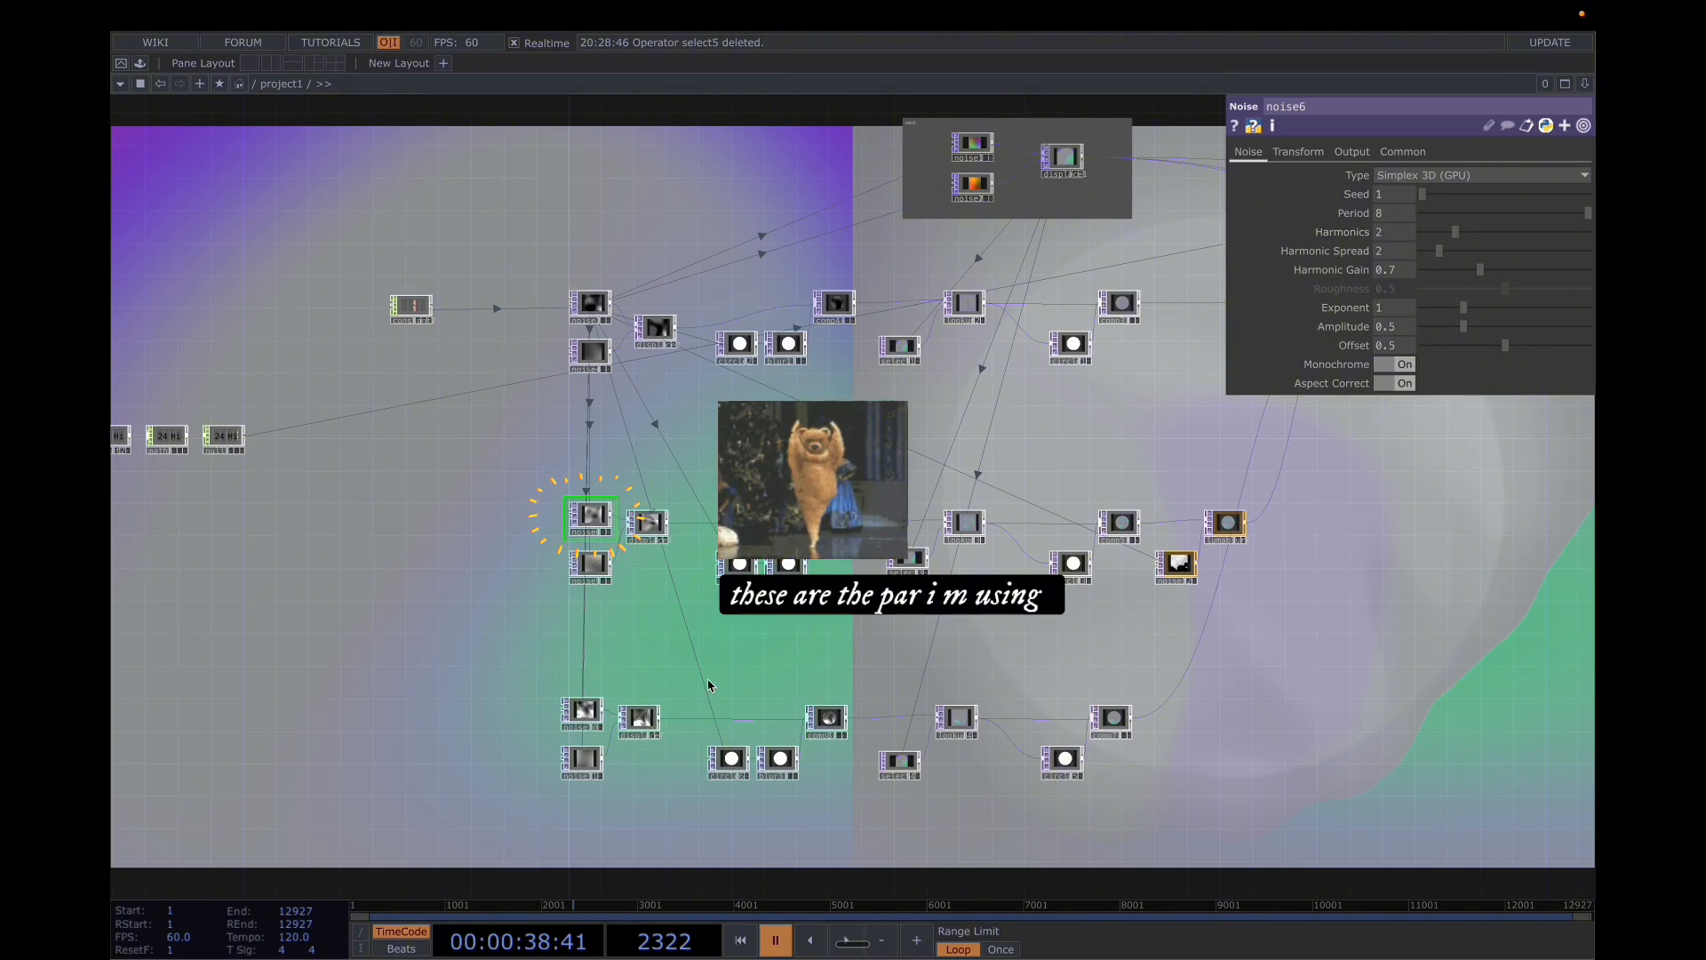
# - Review the noise settings of noise9 in the second row and of noise10 and noise11 in the third row
pyautogui.click(593, 565)
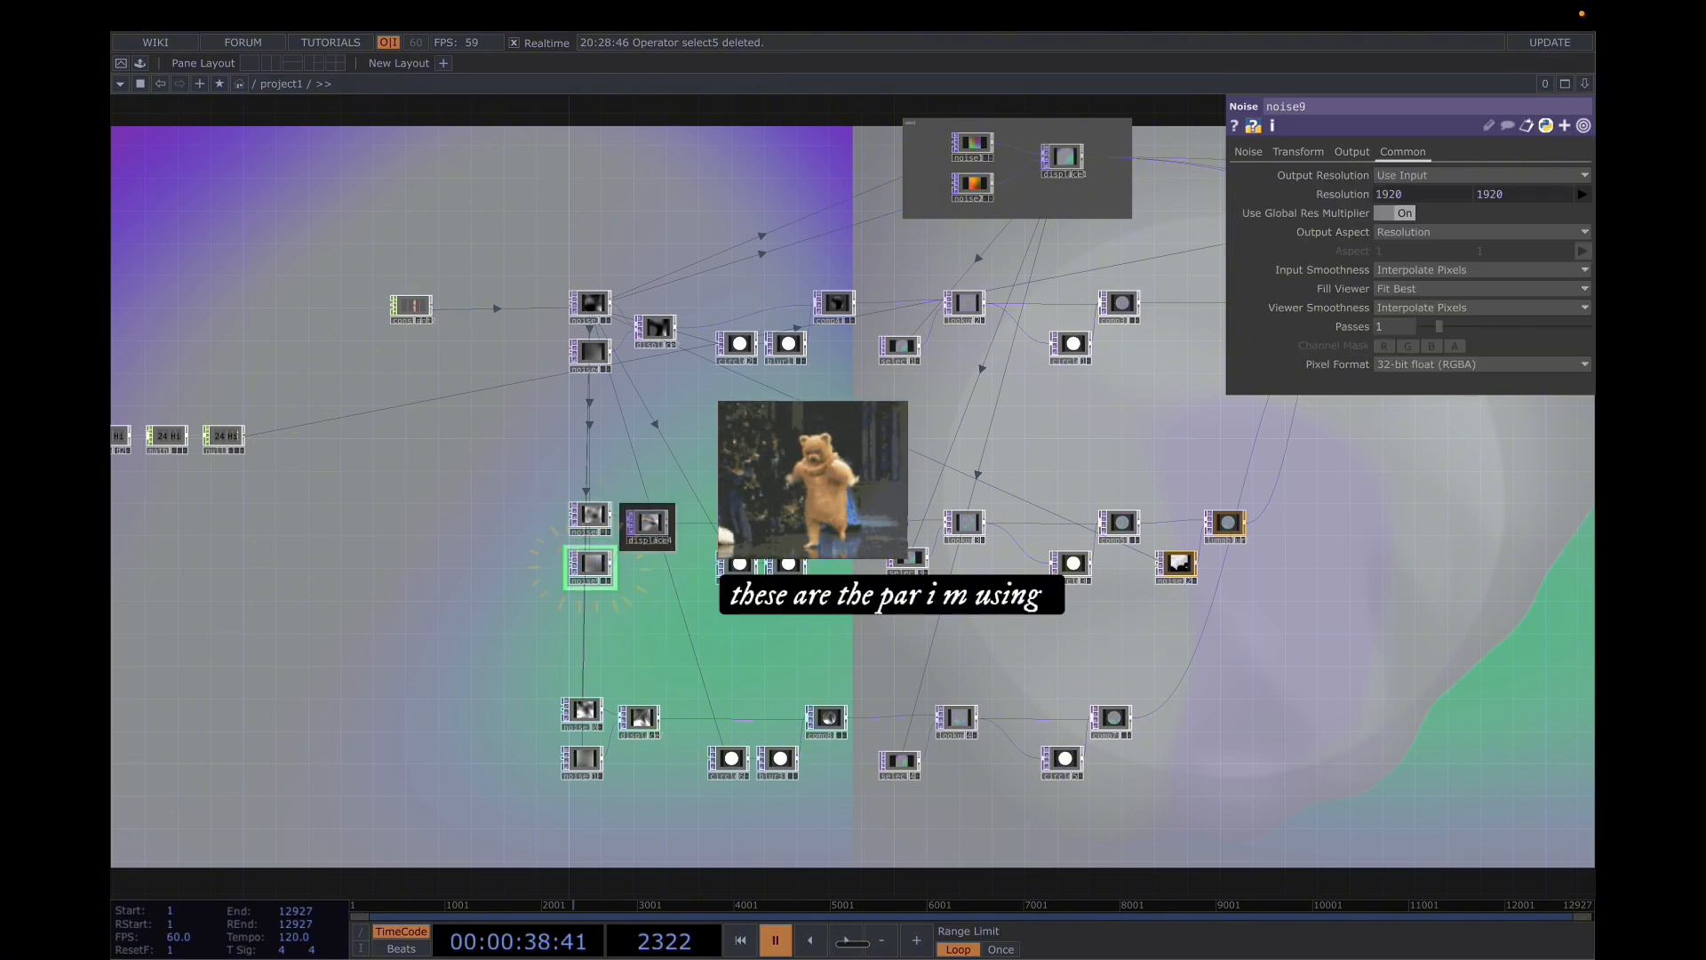
pyautogui.click(1249, 152)
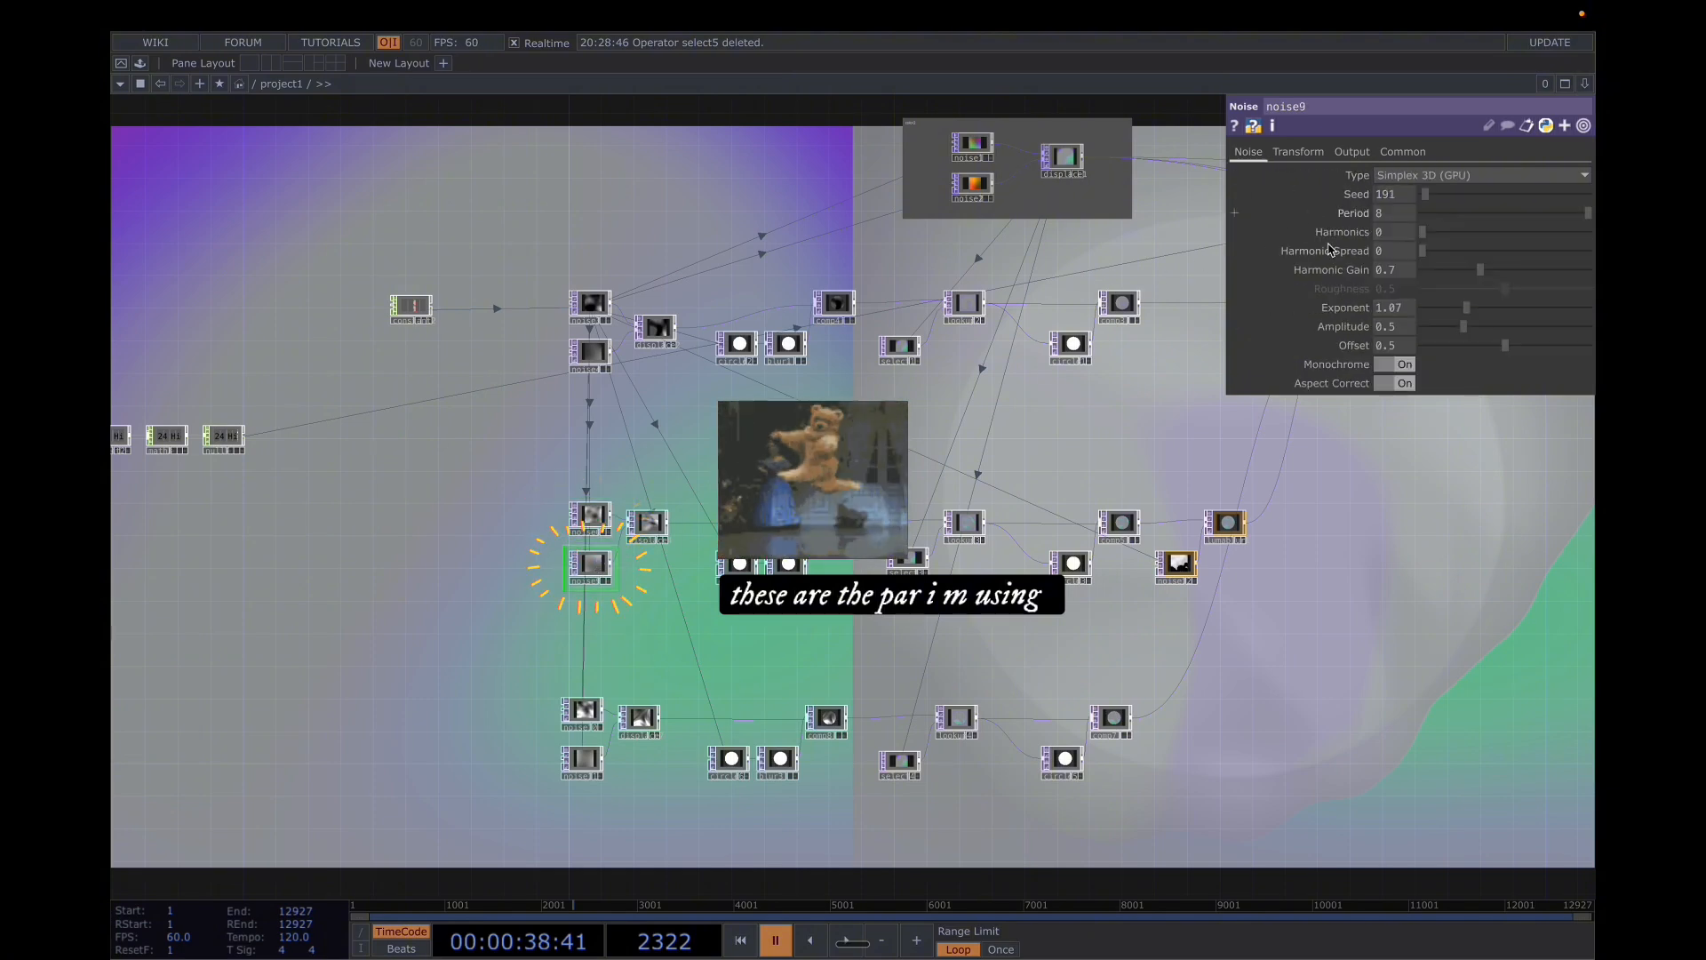
pyautogui.click(587, 715)
pyautogui.click(1260, 150)
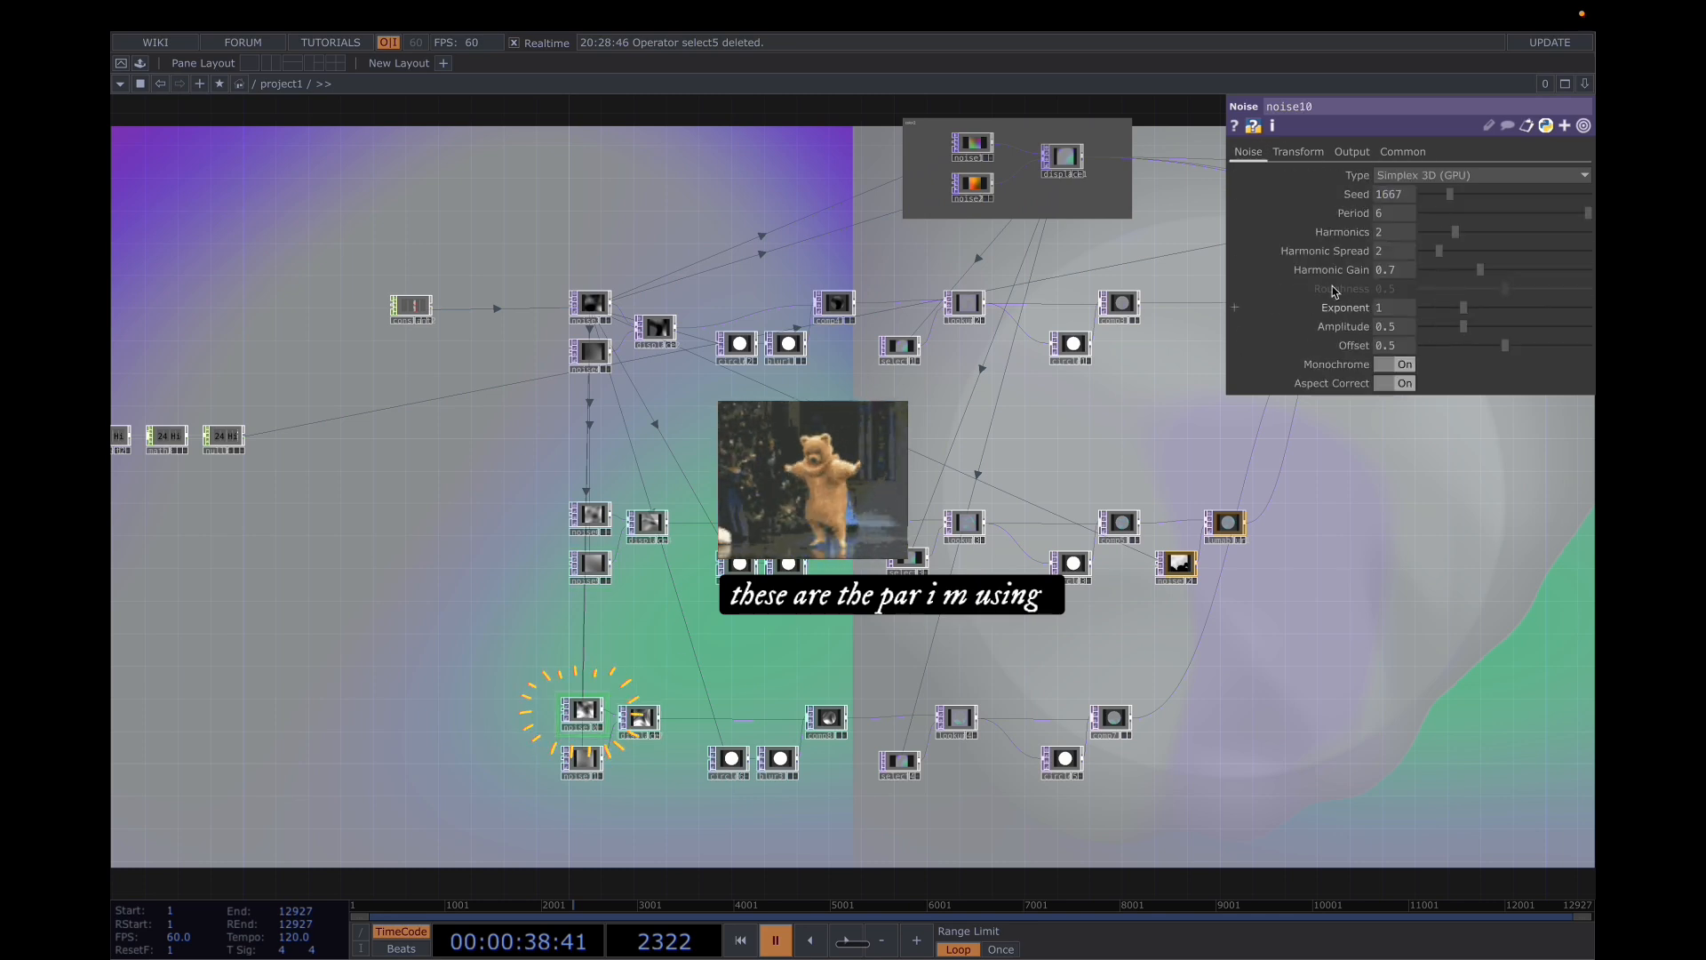
pyautogui.click(582, 758)
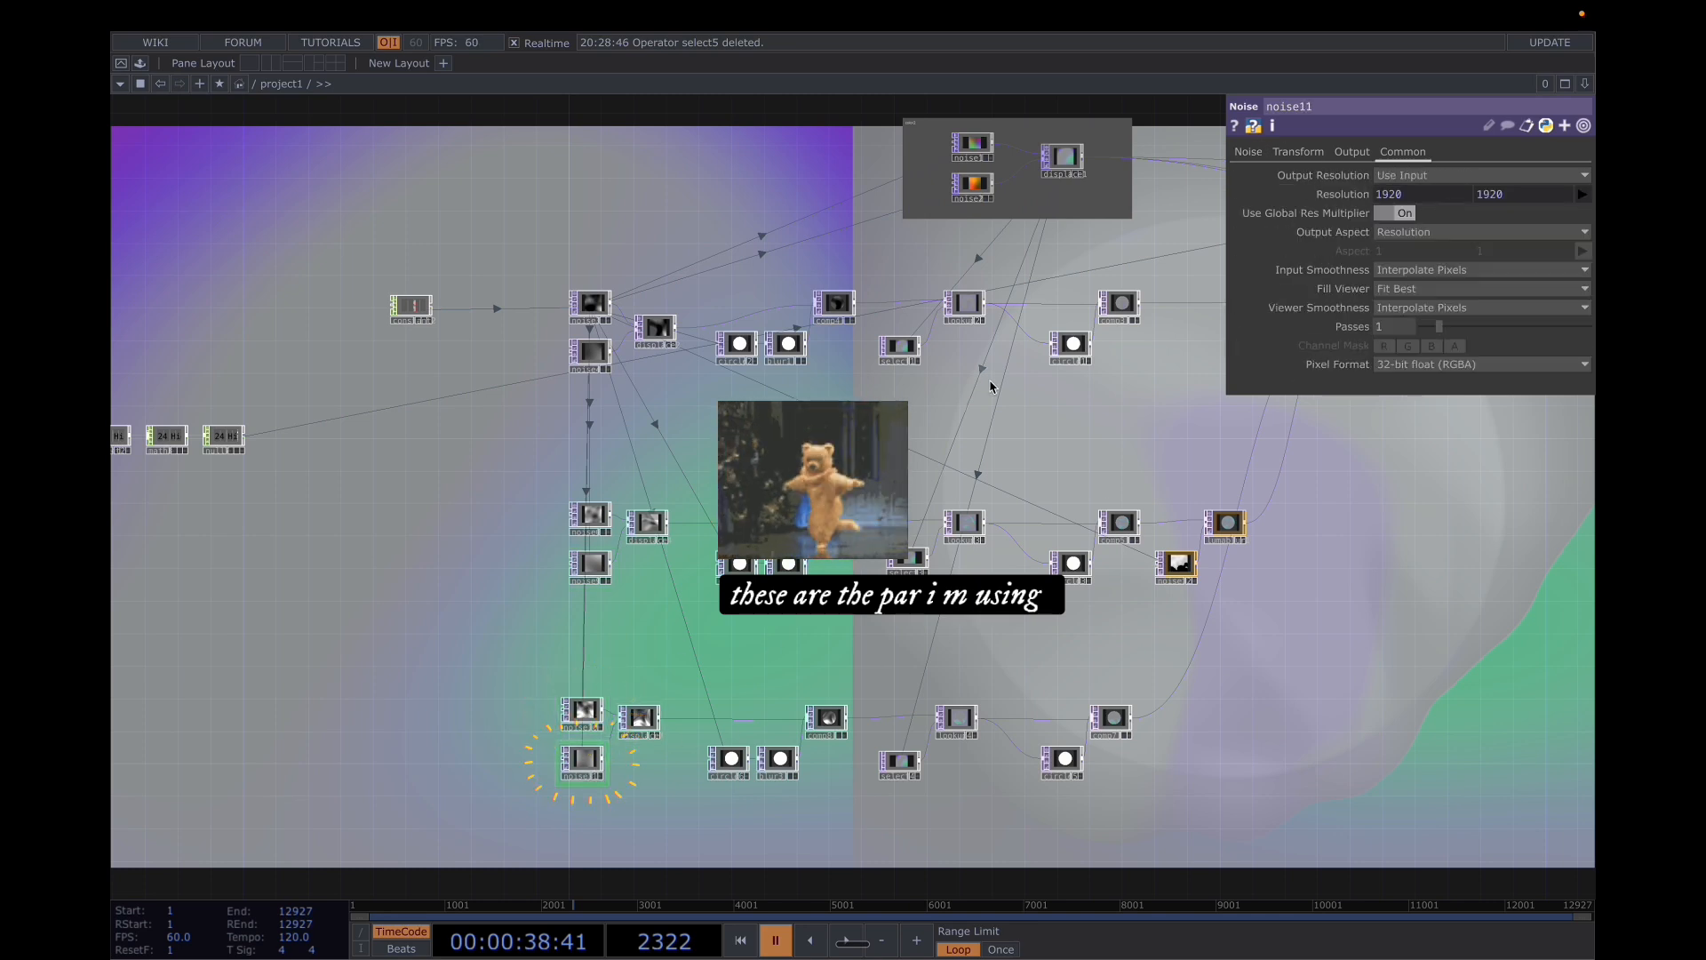
pyautogui.click(1249, 152)
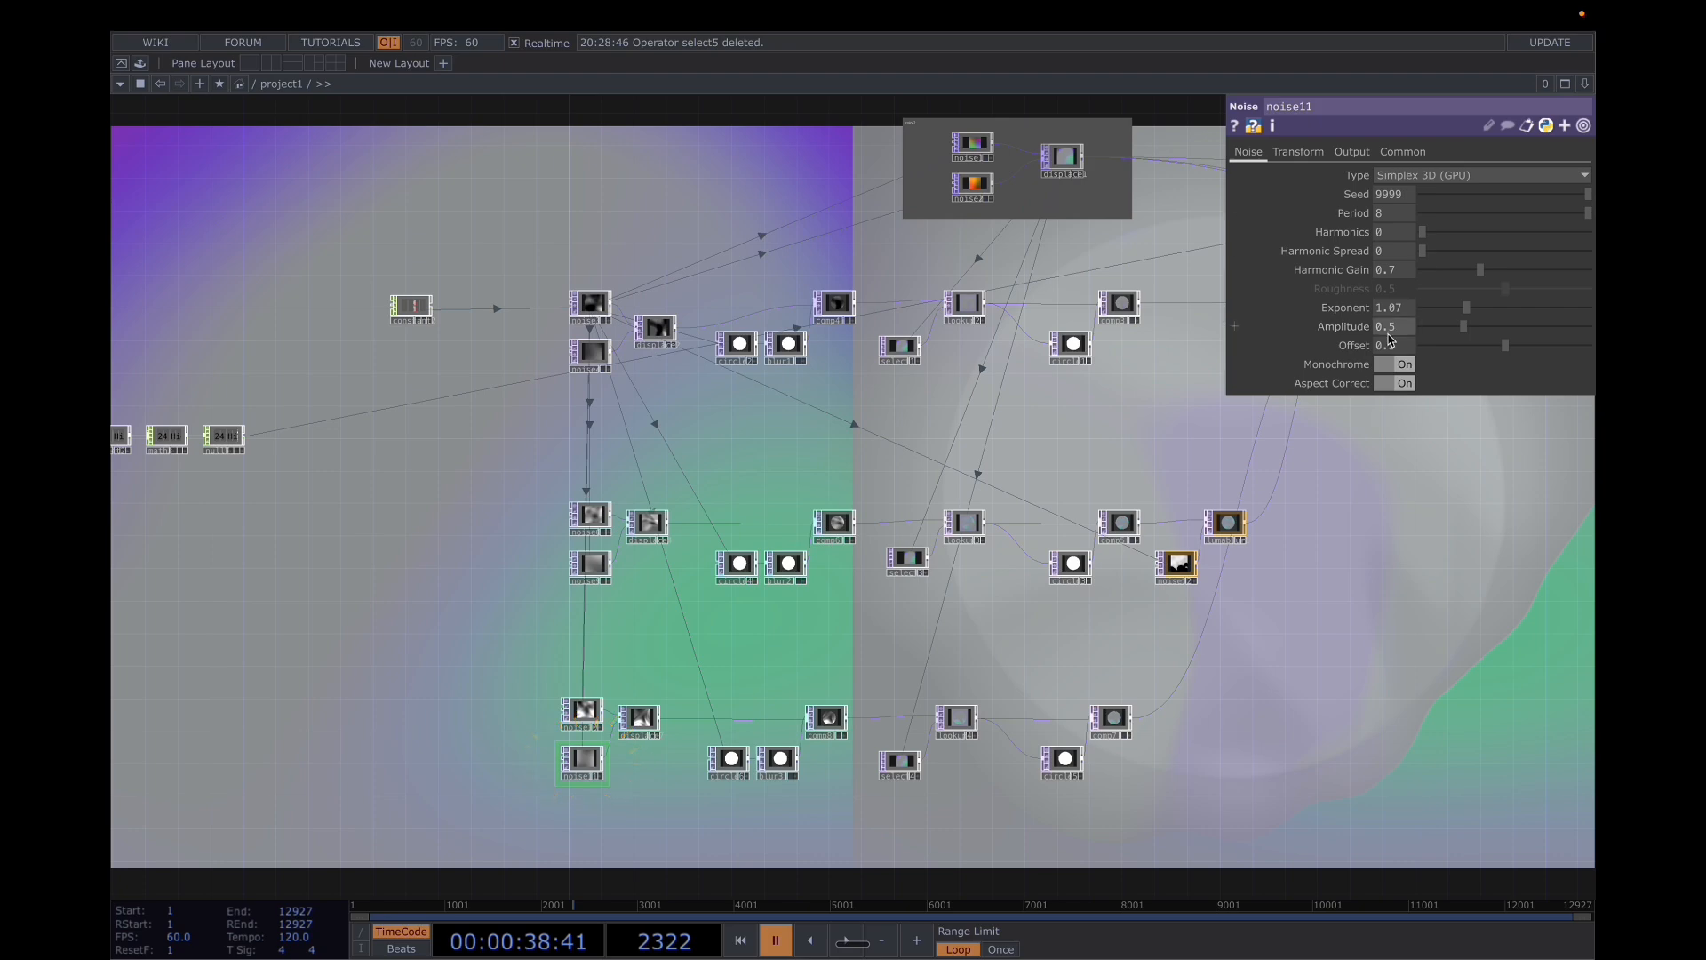
# - Inspect the operation and inputs of the comp2 composite and move it down in line with the second row
pyautogui.click(968, 380)
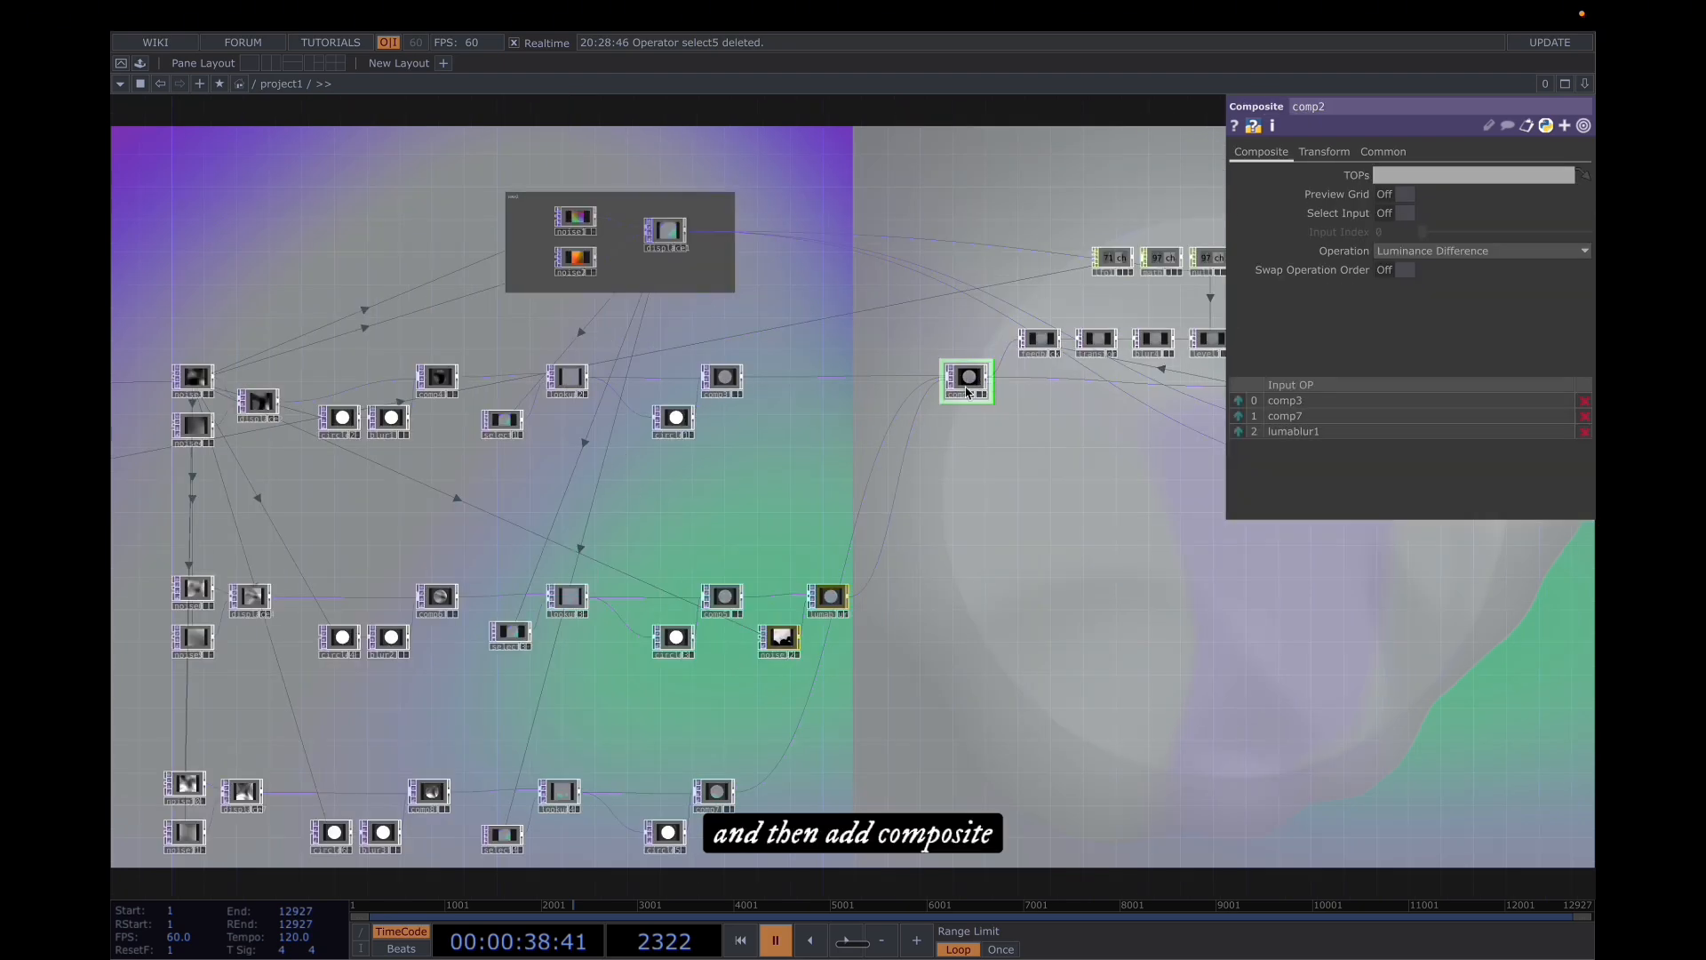
pyautogui.moveTo(969, 392); pyautogui.dragTo(968, 611)
pyautogui.moveTo(974, 711); pyautogui.dragTo(1017, 571)
pyautogui.scroll(-2, 1019, 573)
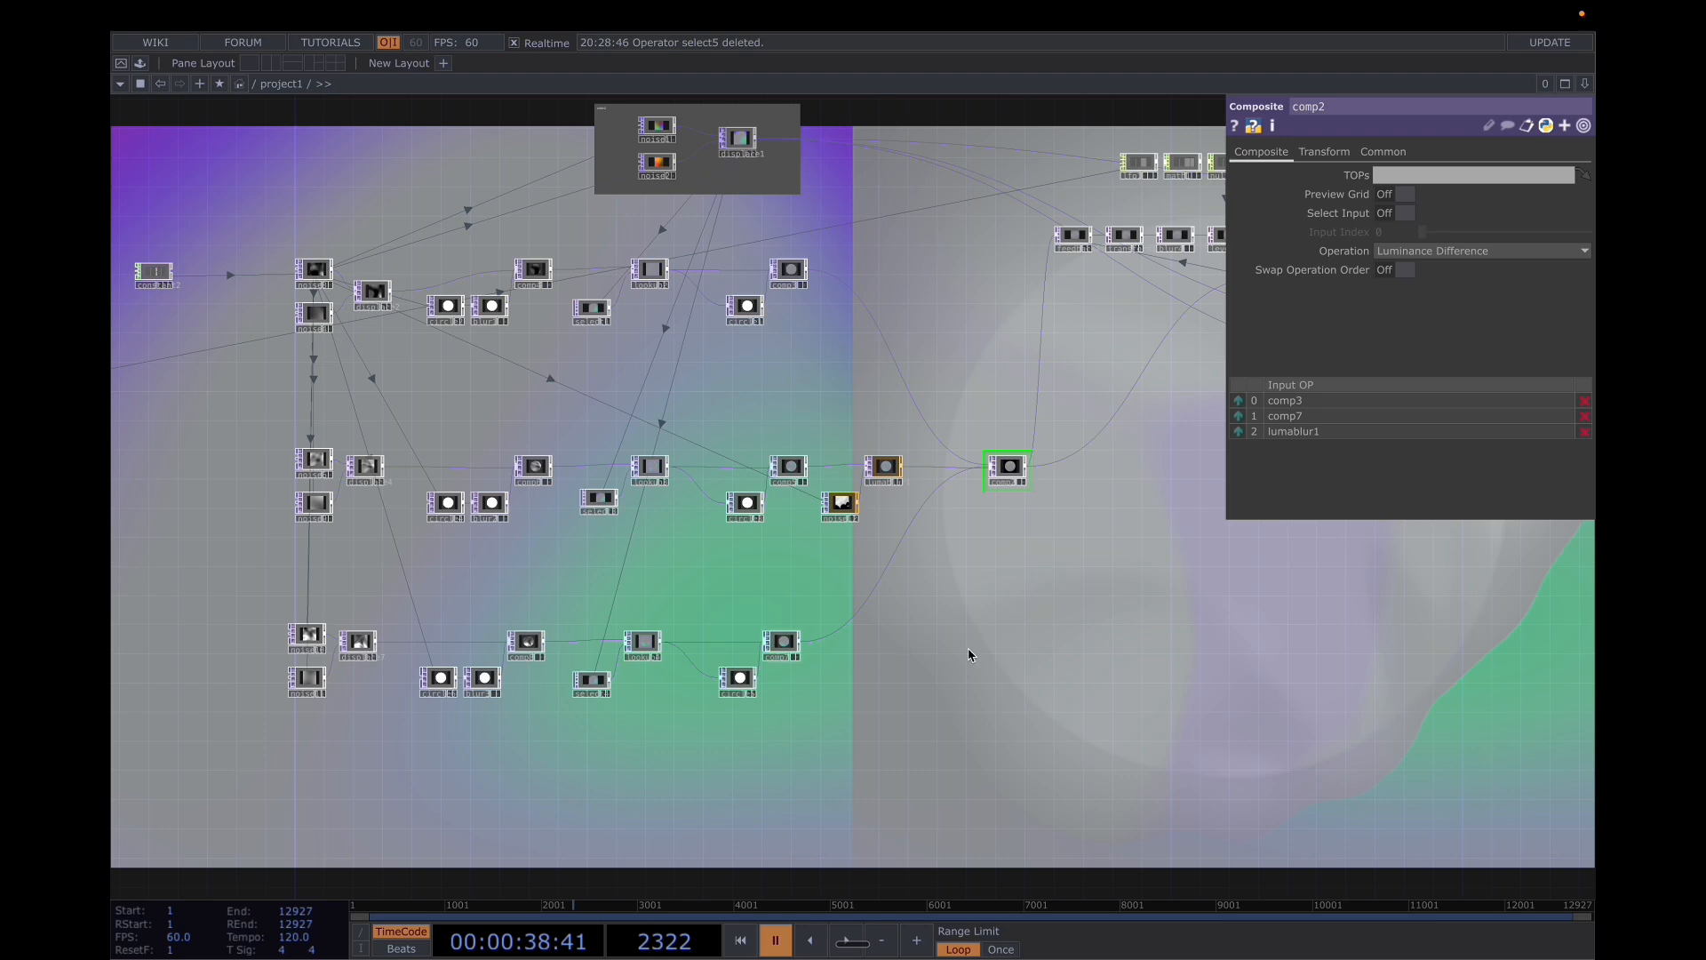
pyautogui.moveTo(1063, 625); pyautogui.dragTo(1283, 651)
# - Review noise3's noise settings and the time expression driving its Z translation
pyautogui.moveTo(705, 416); pyautogui.dragTo(767, 443)
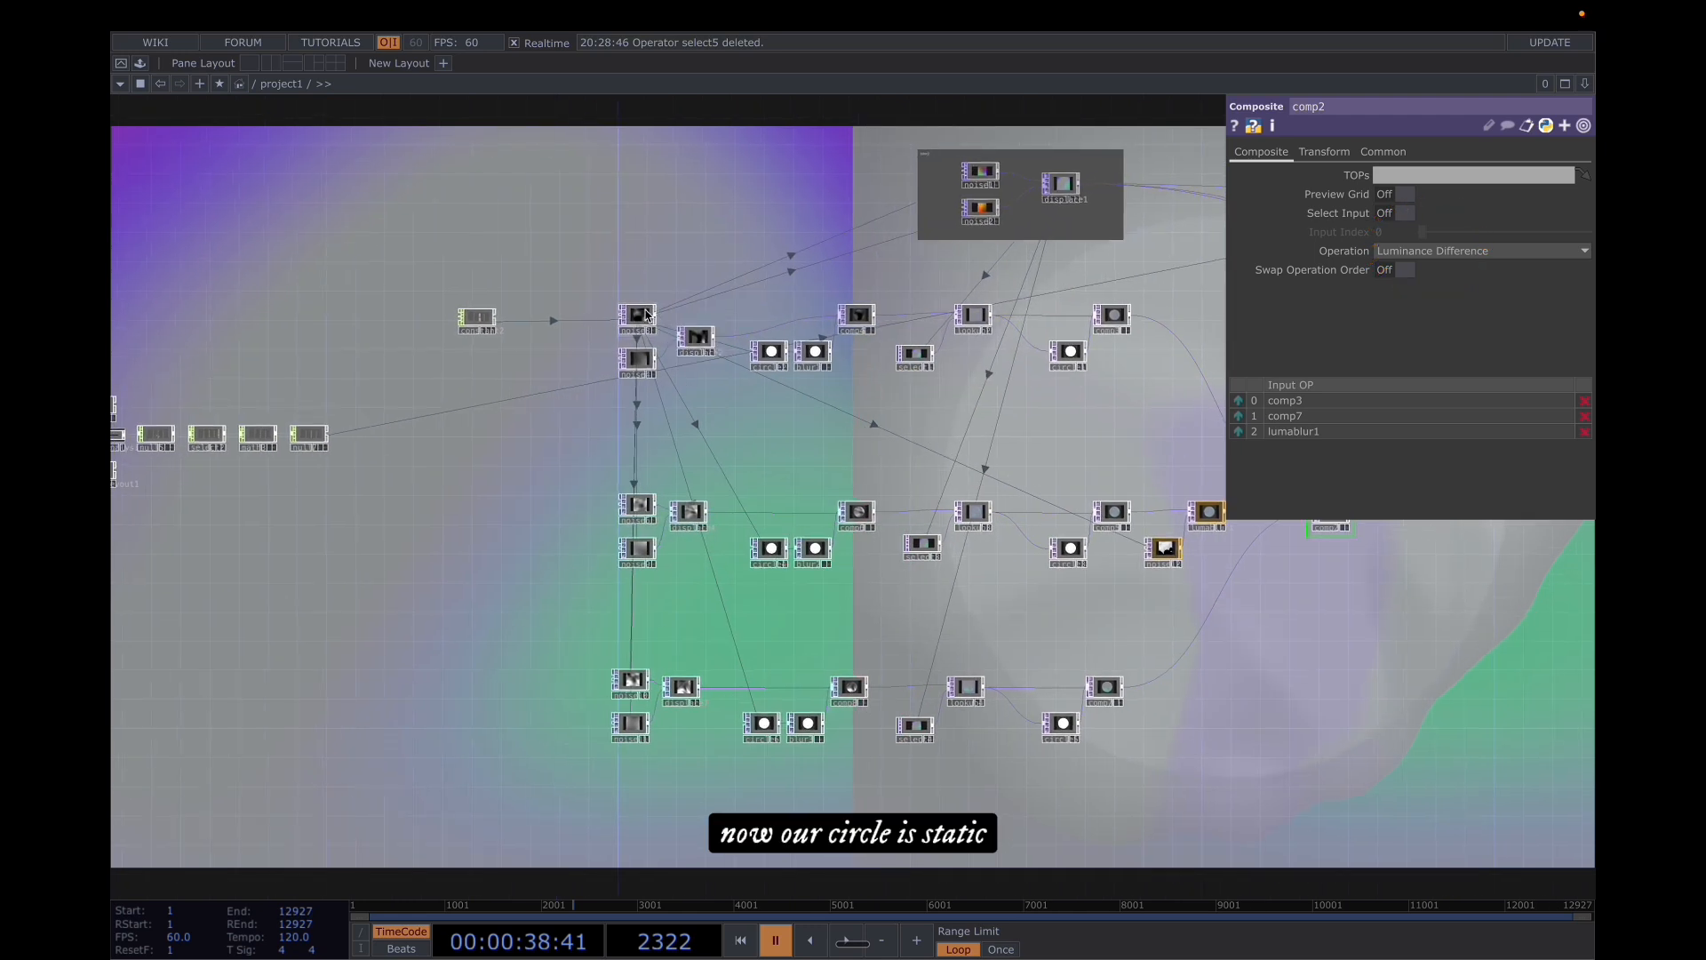
pyautogui.click(646, 315)
pyautogui.click(1248, 152)
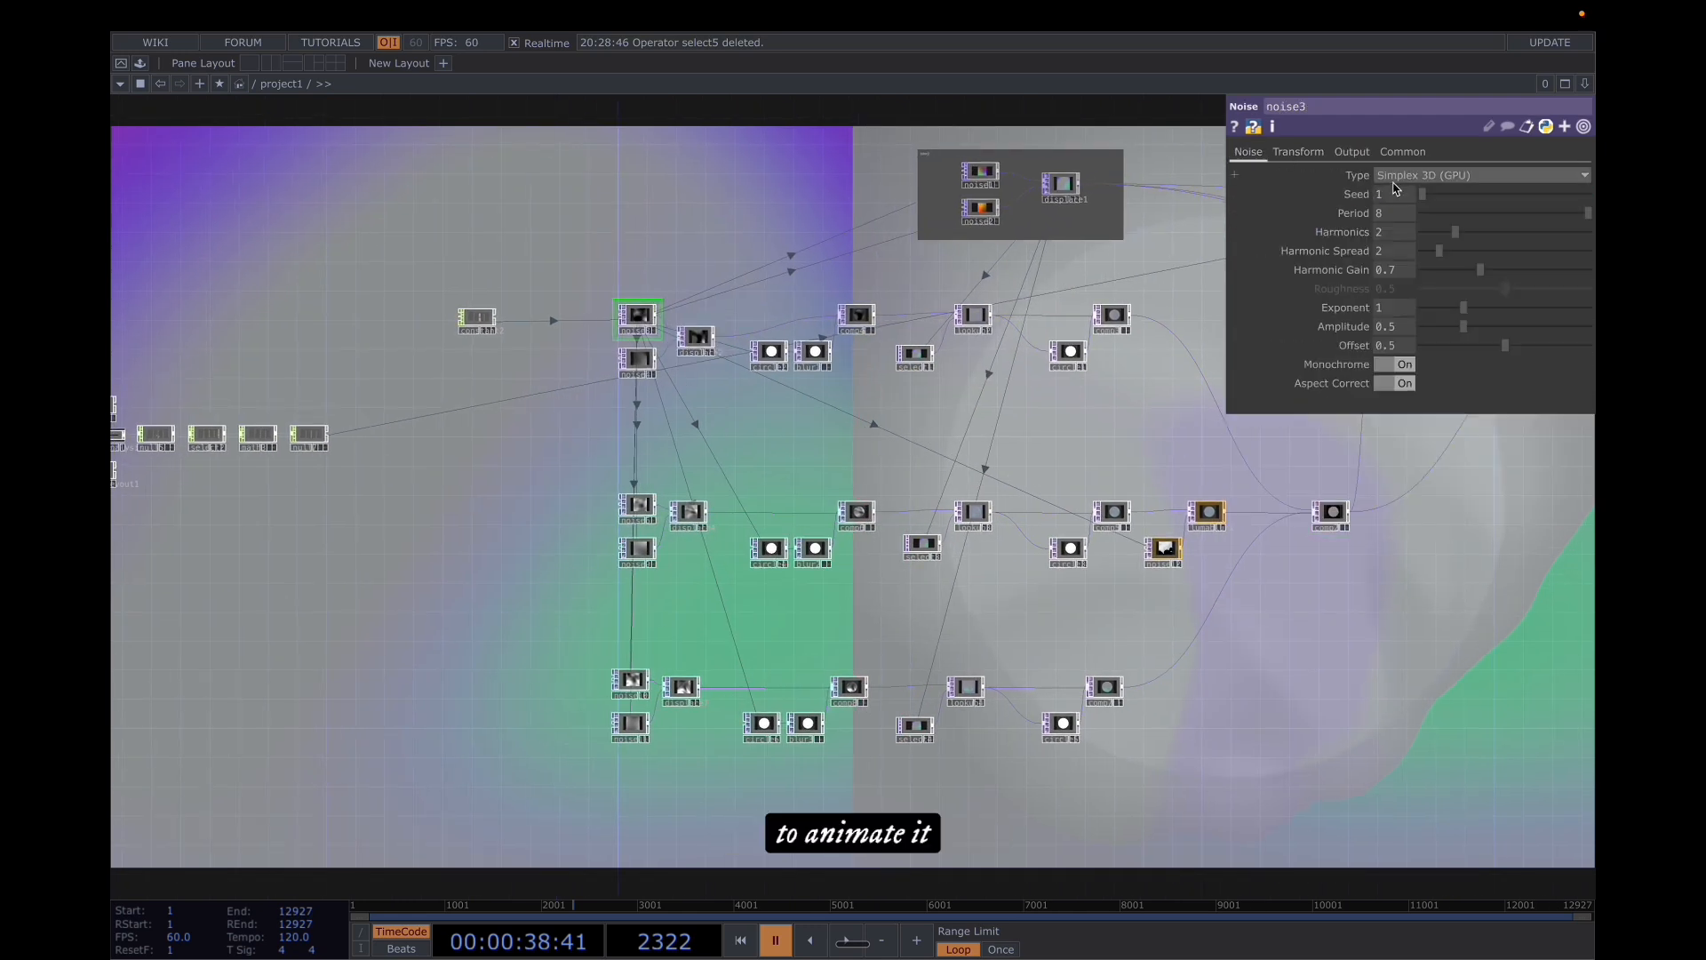
pyautogui.click(1297, 152)
pyautogui.click(1545, 217)
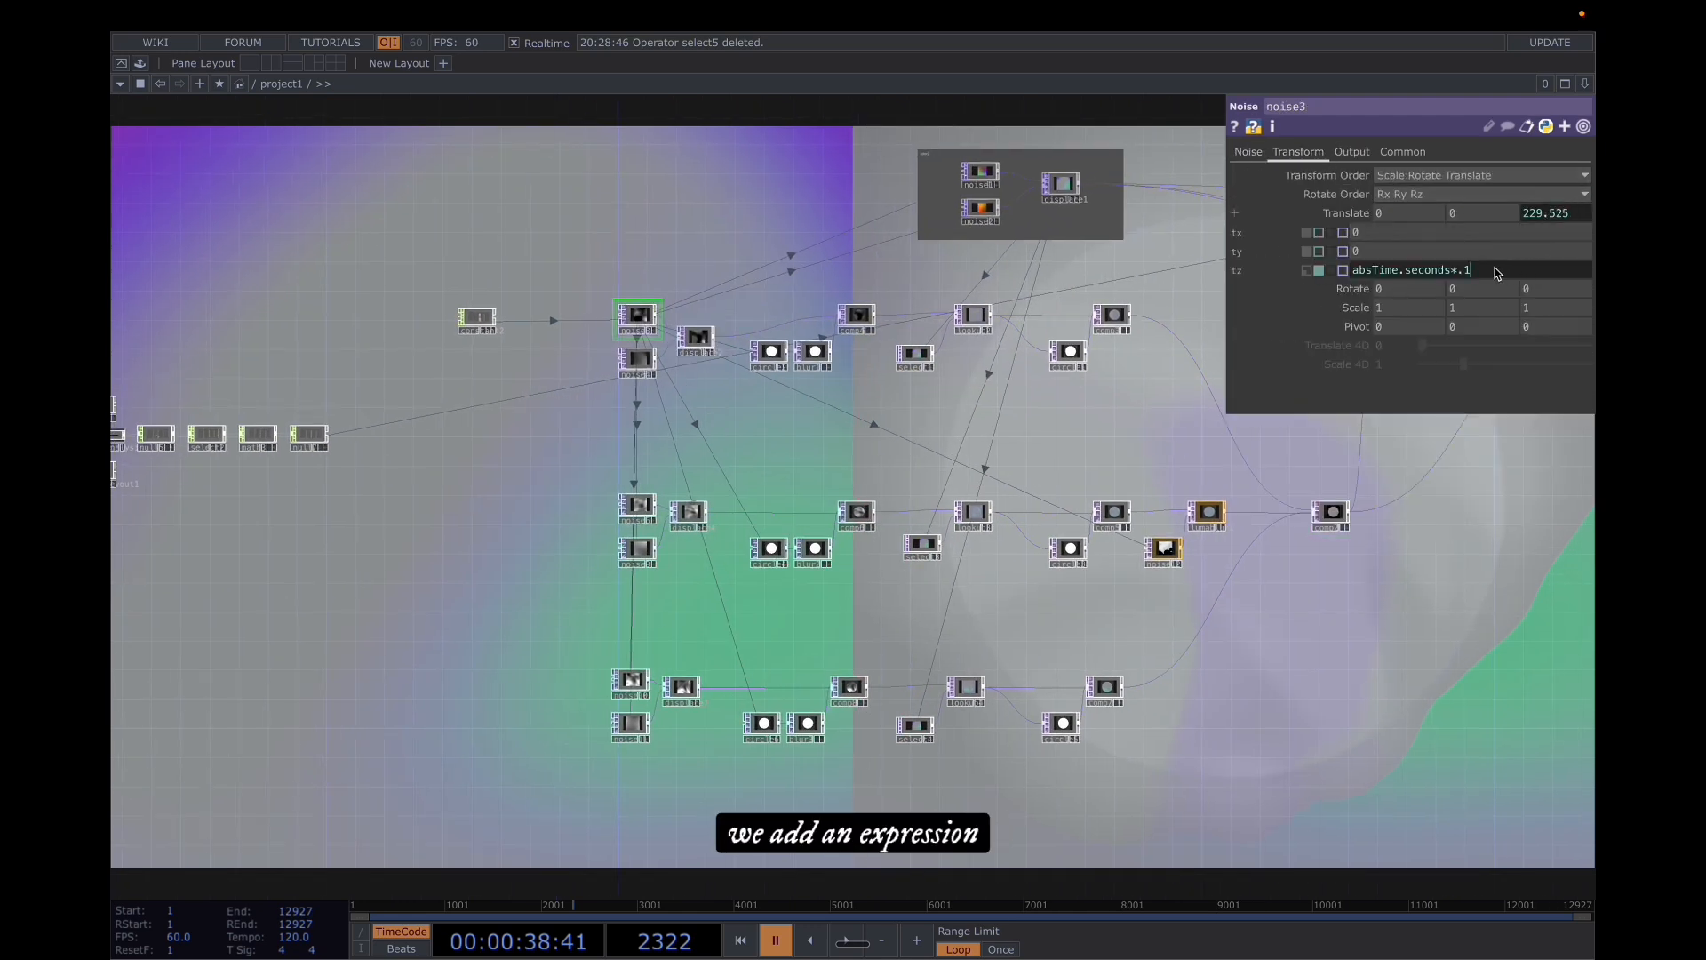
pyautogui.click(1195, 419)
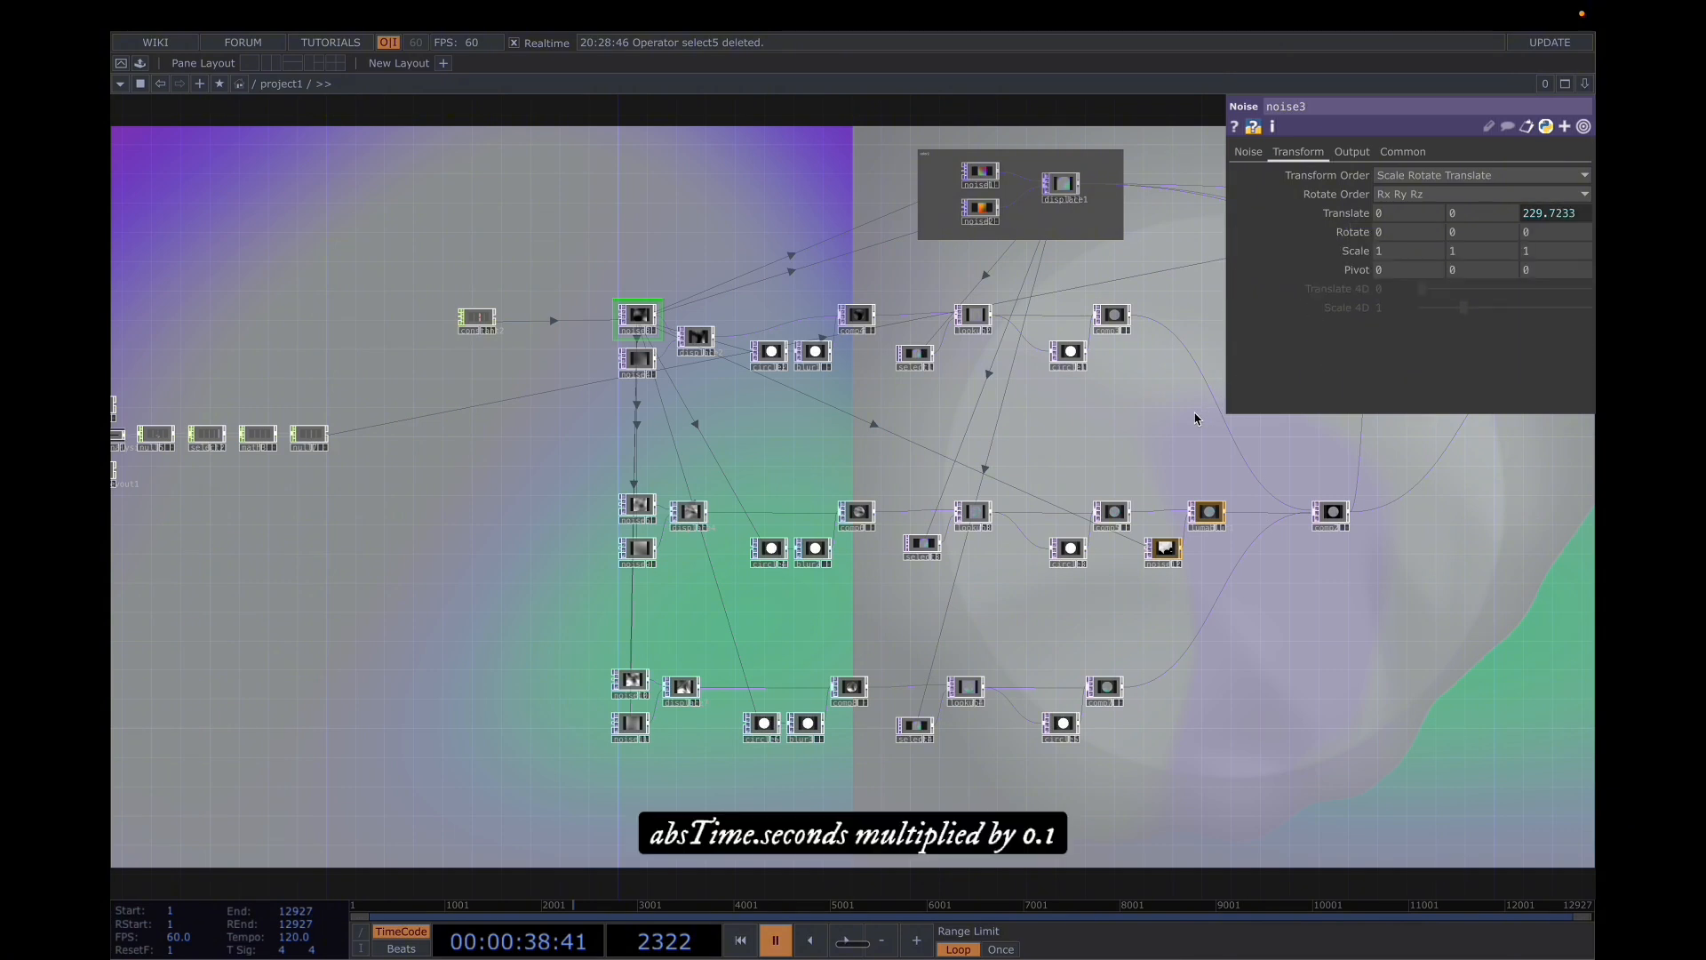
# - Set noise3's Z translate expression to absTime.seconds*.01 and resume timeline playback
pyautogui.click(1536, 216)
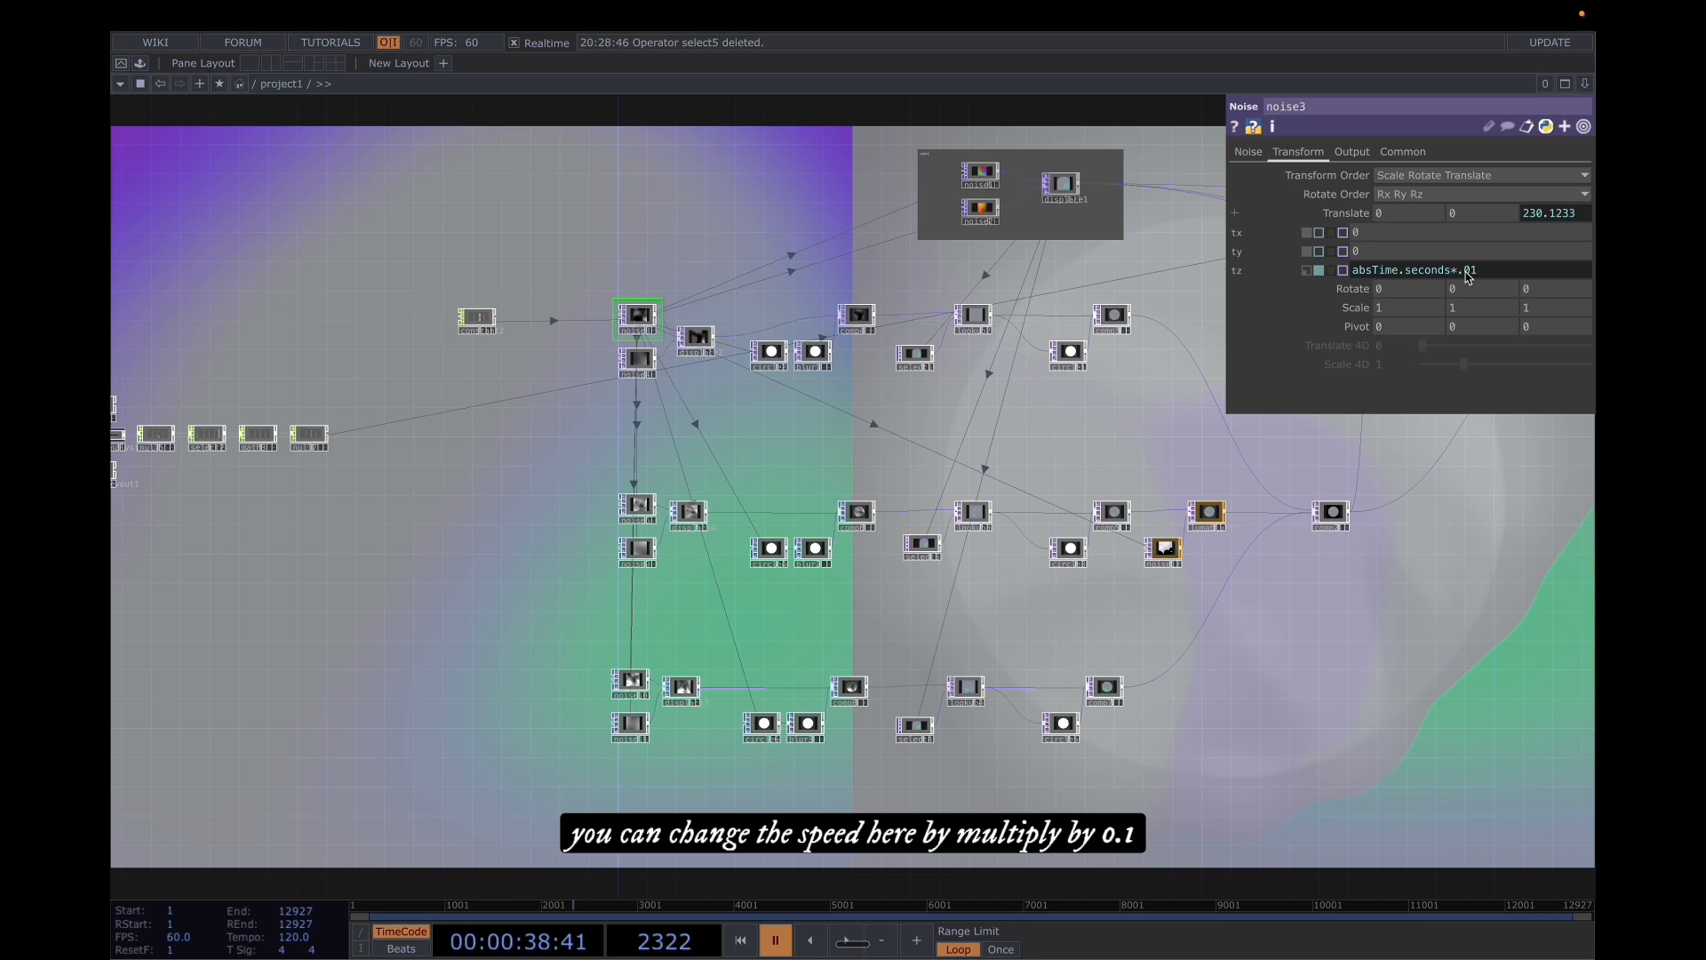
pyautogui.press('Return')
pyautogui.click(1475, 644)
pyautogui.press('space')
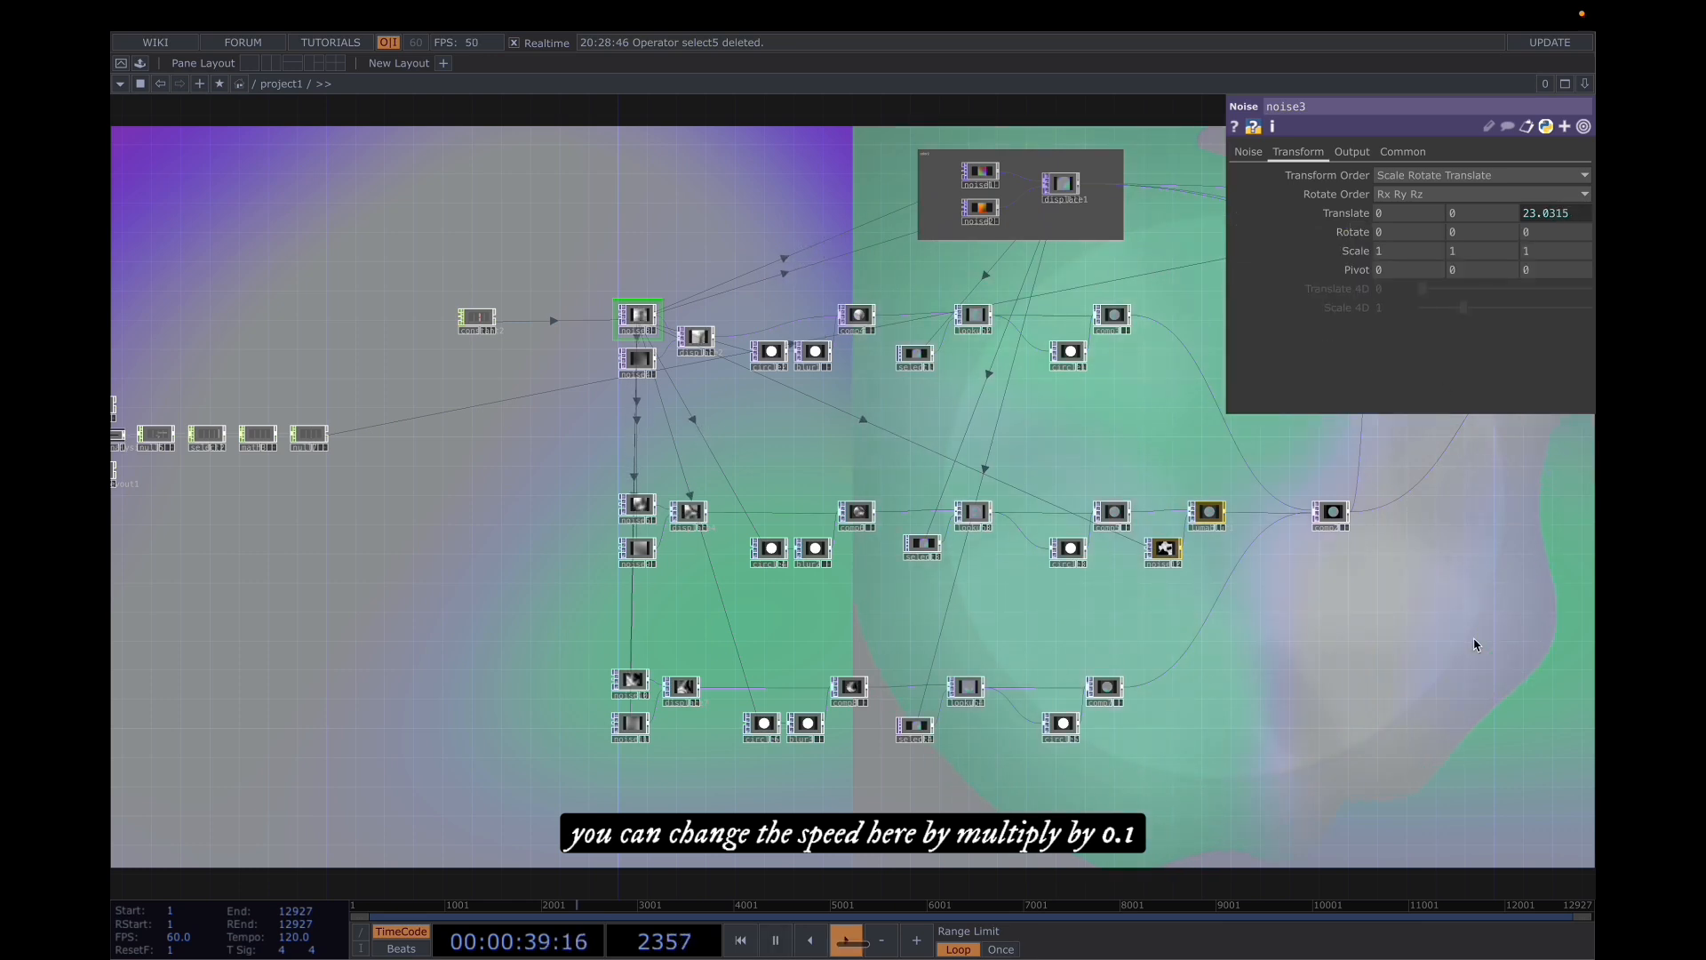
# - Set noise3's Z translate expression to absTime.seconds*.1
pyautogui.click(1566, 214)
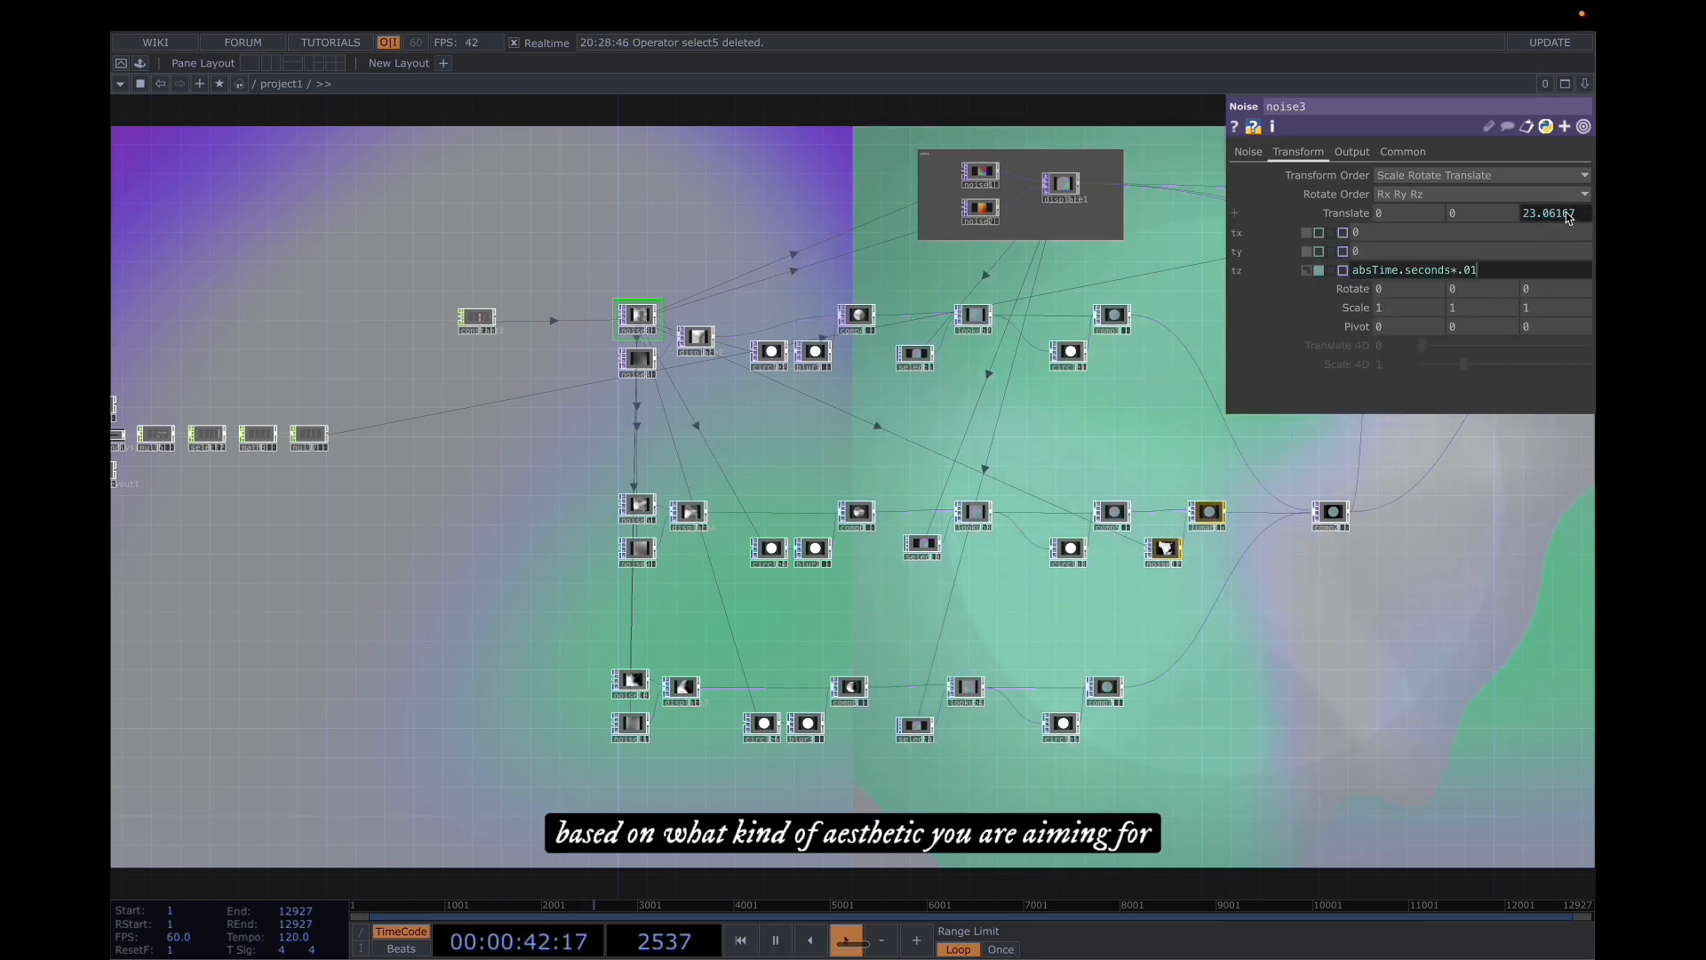
pyautogui.click(1473, 273)
pyautogui.press('BackSpace')
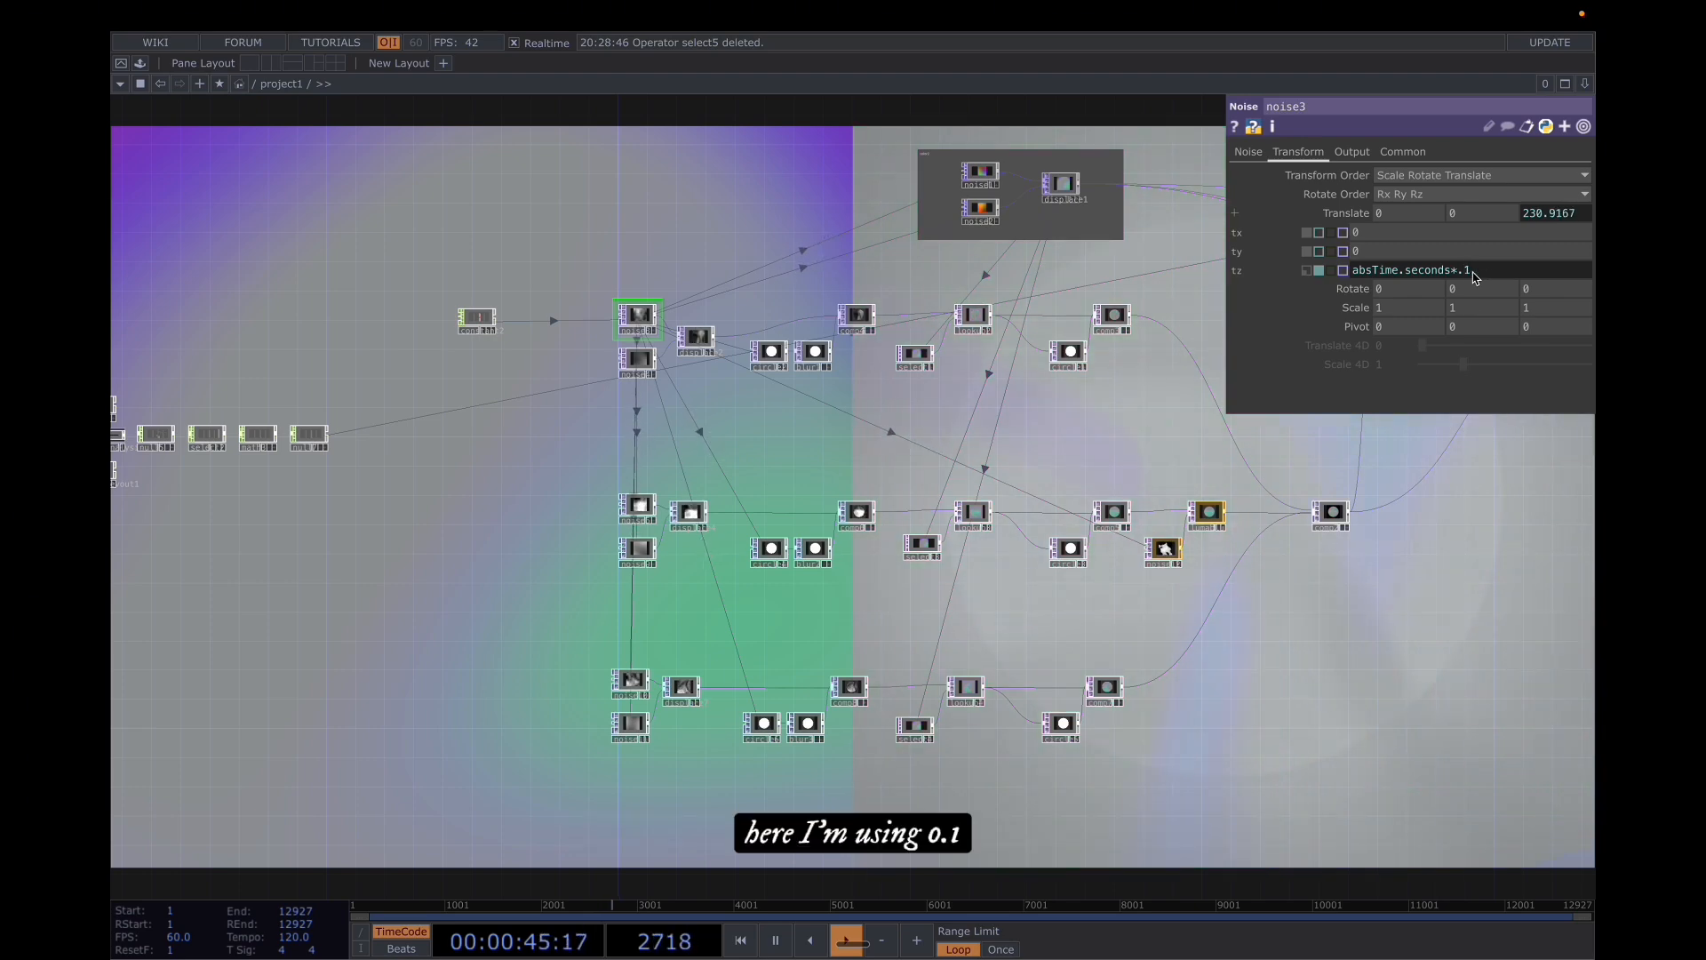
pyautogui.click(1447, 613)
# - Examine the lumablur1 parameters on the second circle and the noise settings of noise12 that feeds it
pyautogui.moveTo(1447, 613); pyautogui.dragTo(1419, 600)
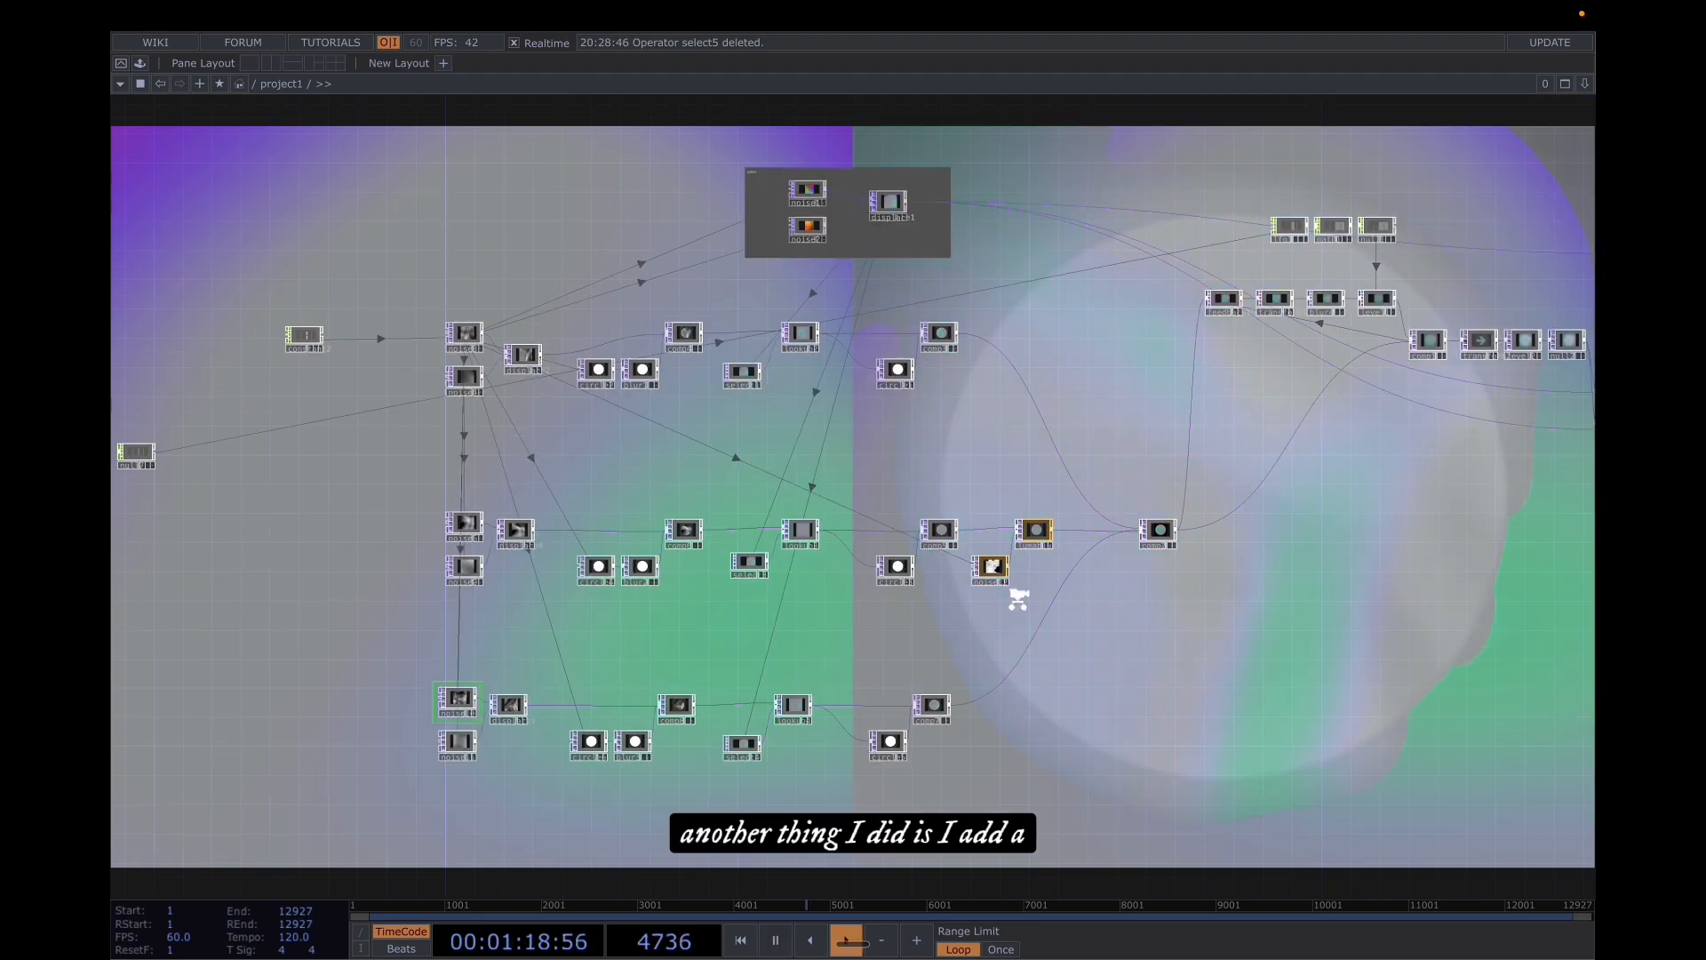
pyautogui.scroll(3, 1019, 600)
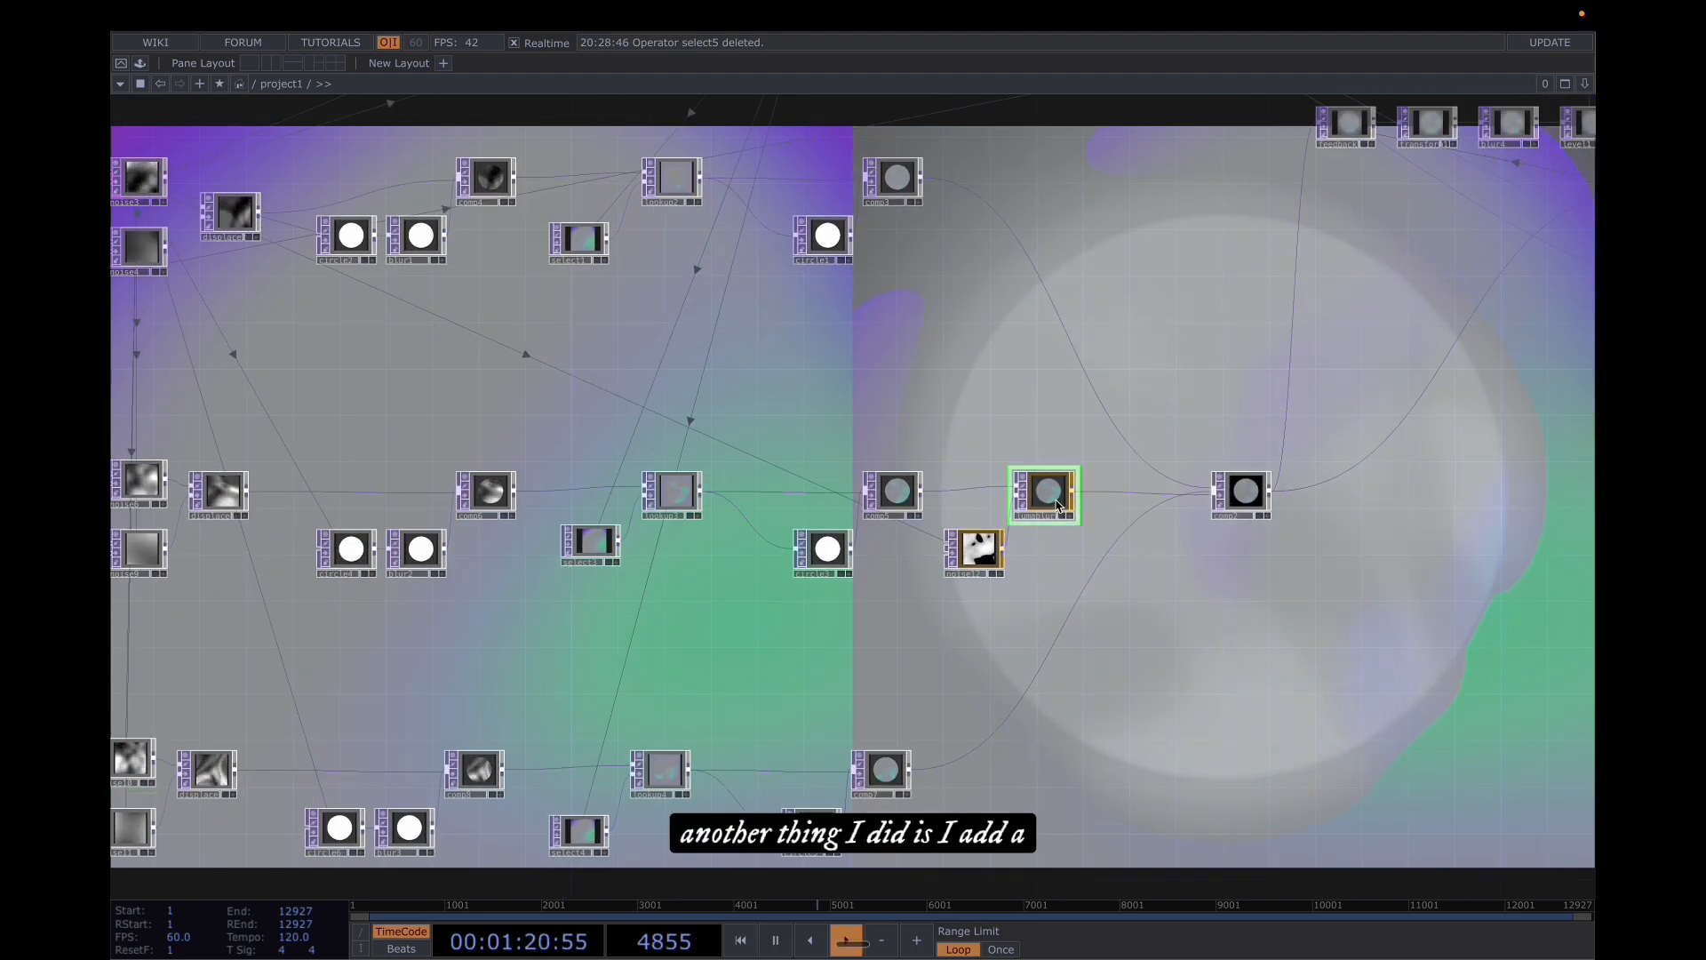
pyautogui.press('p')
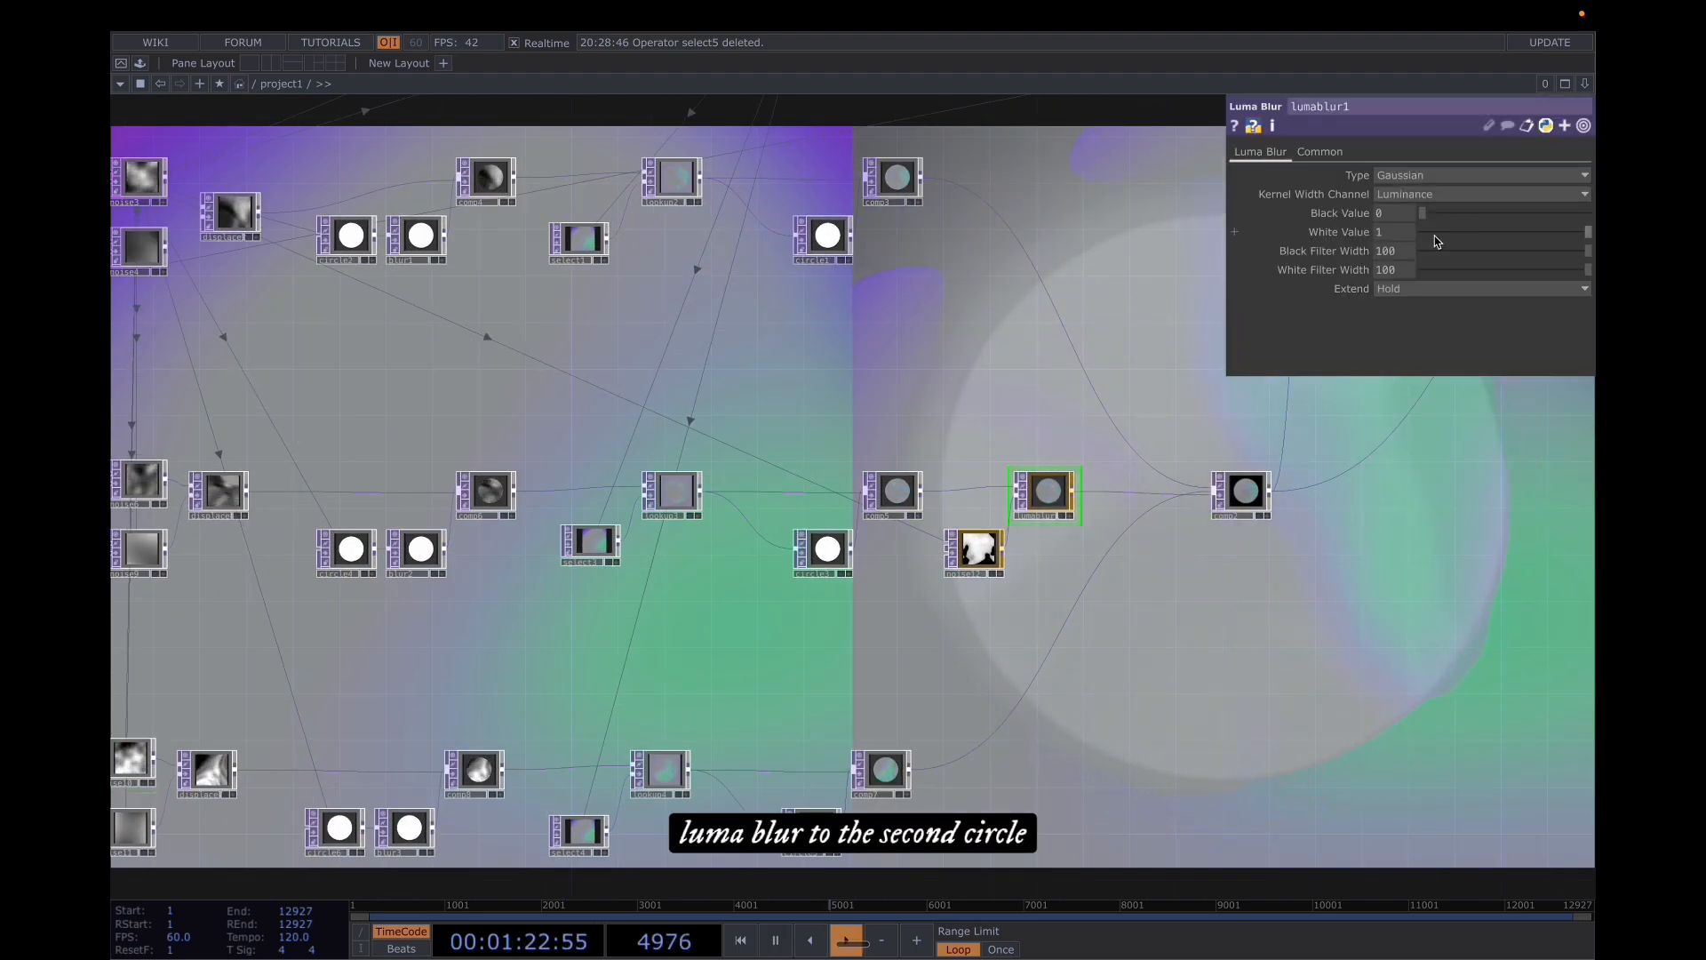
pyautogui.click(991, 540)
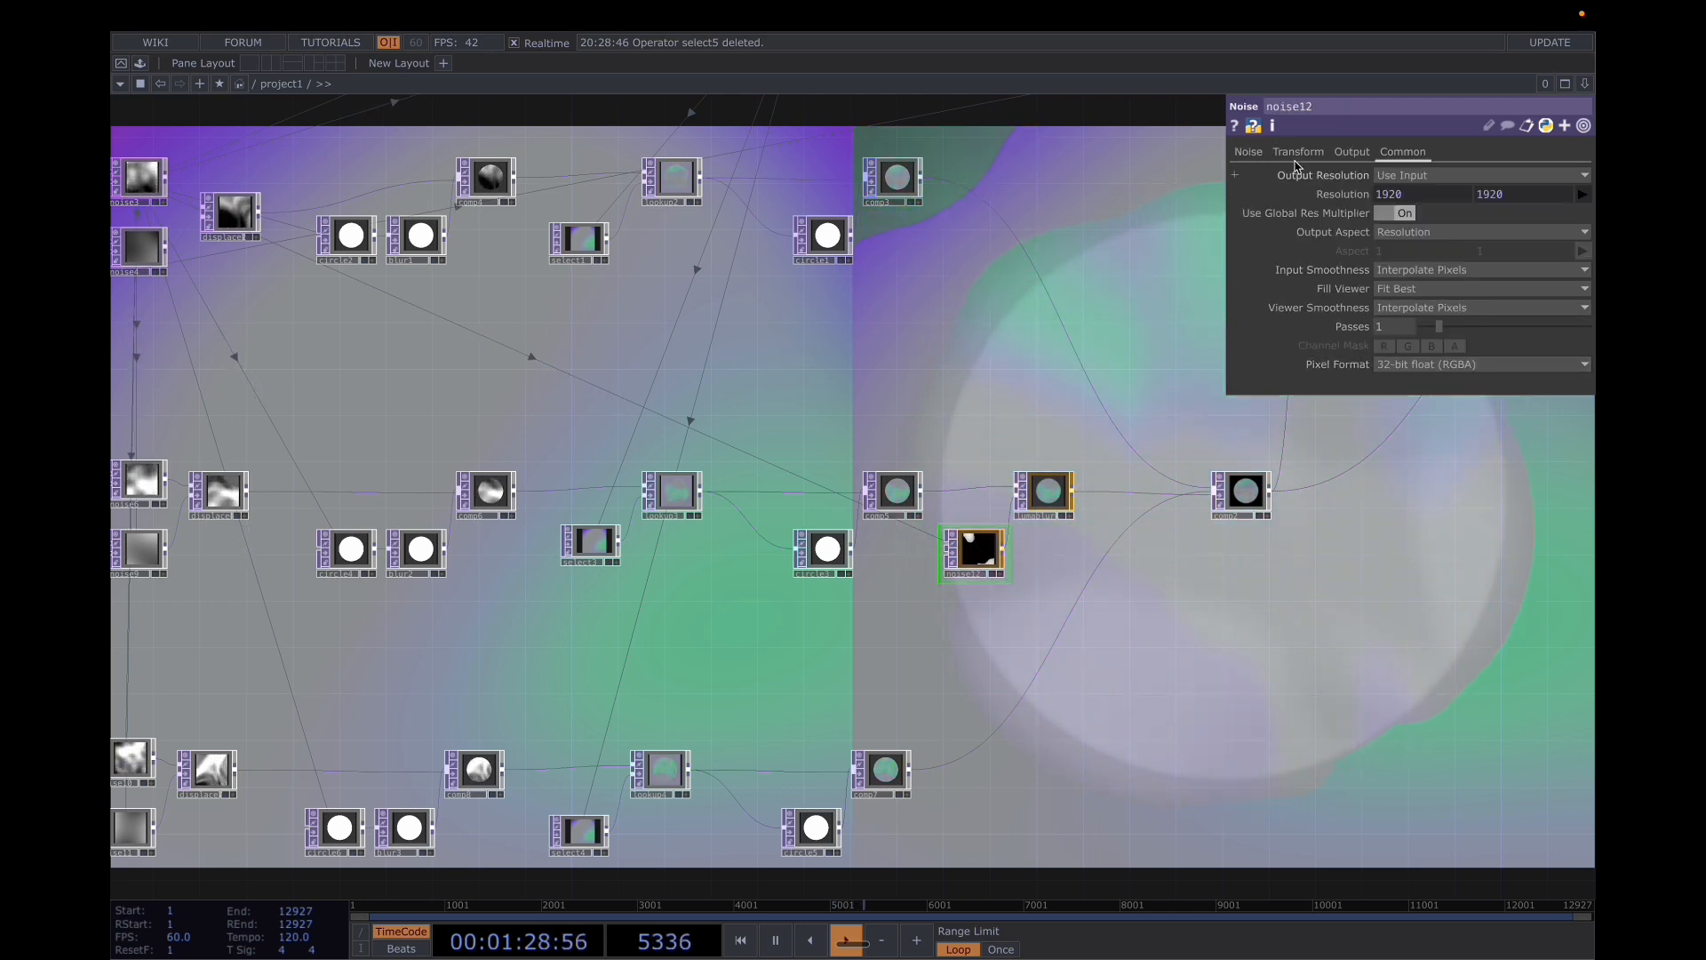
pyautogui.click(1249, 152)
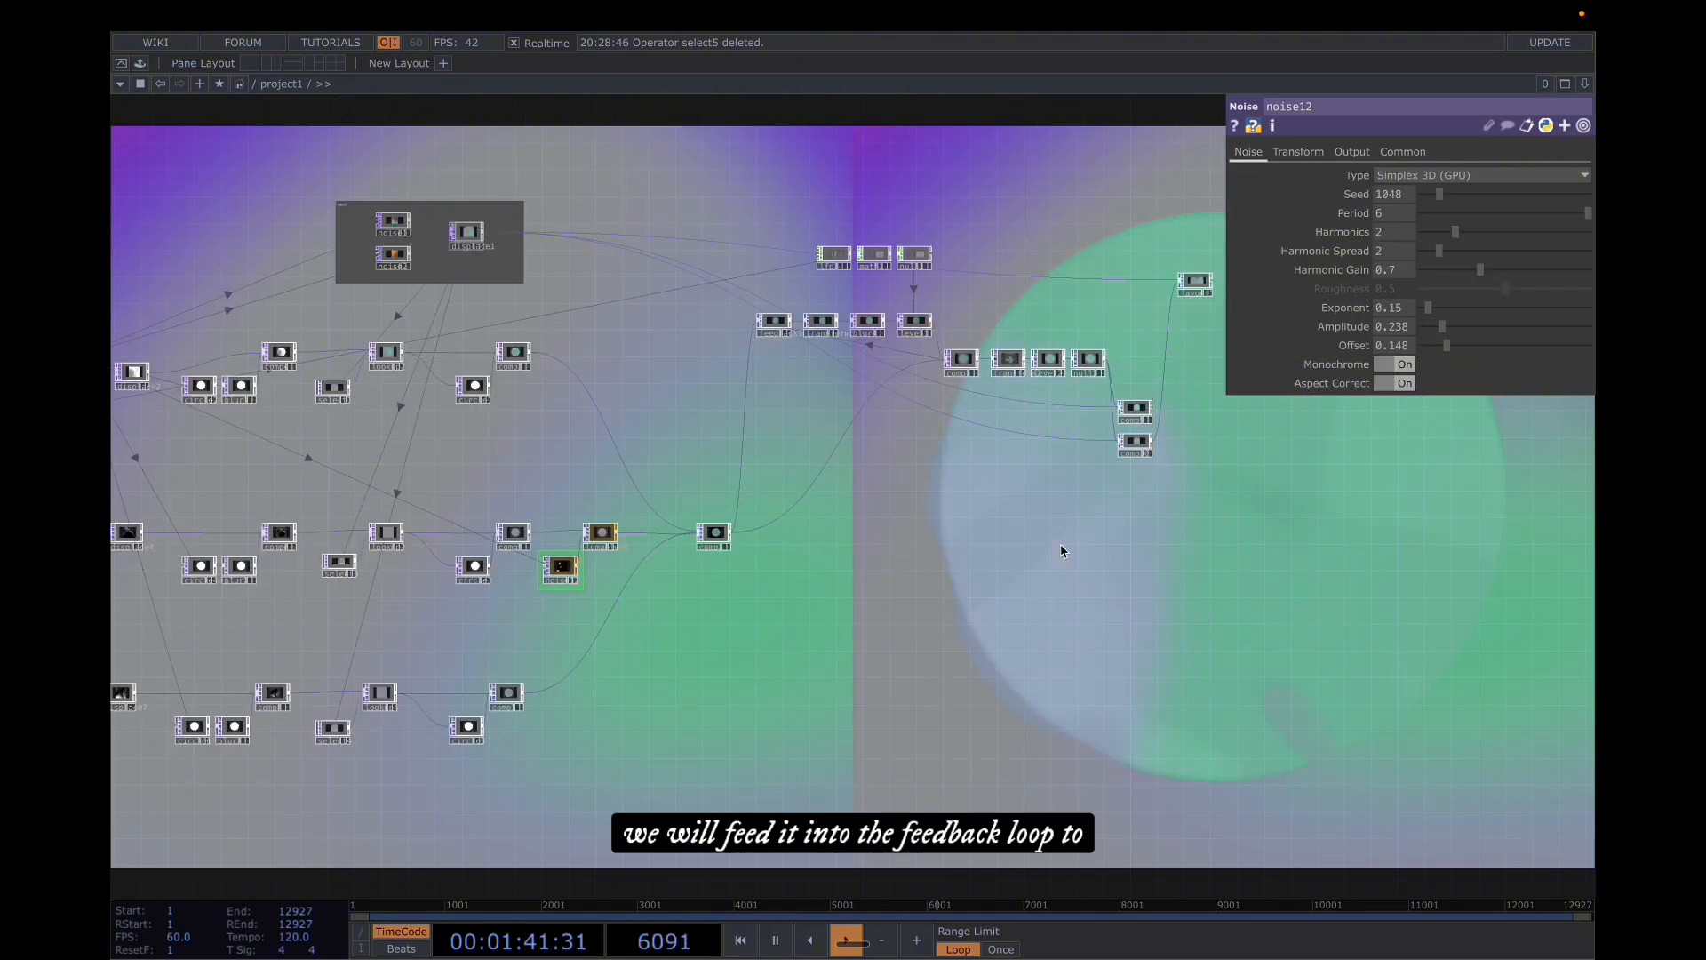
pyautogui.press('p')
# - Examine the feedback loop chain of feedback1, transform1, blur4 and level1 leading into comp1
pyautogui.moveTo(1144, 552); pyautogui.dragTo(1263, 568)
pyautogui.scroll(3, 953, 569)
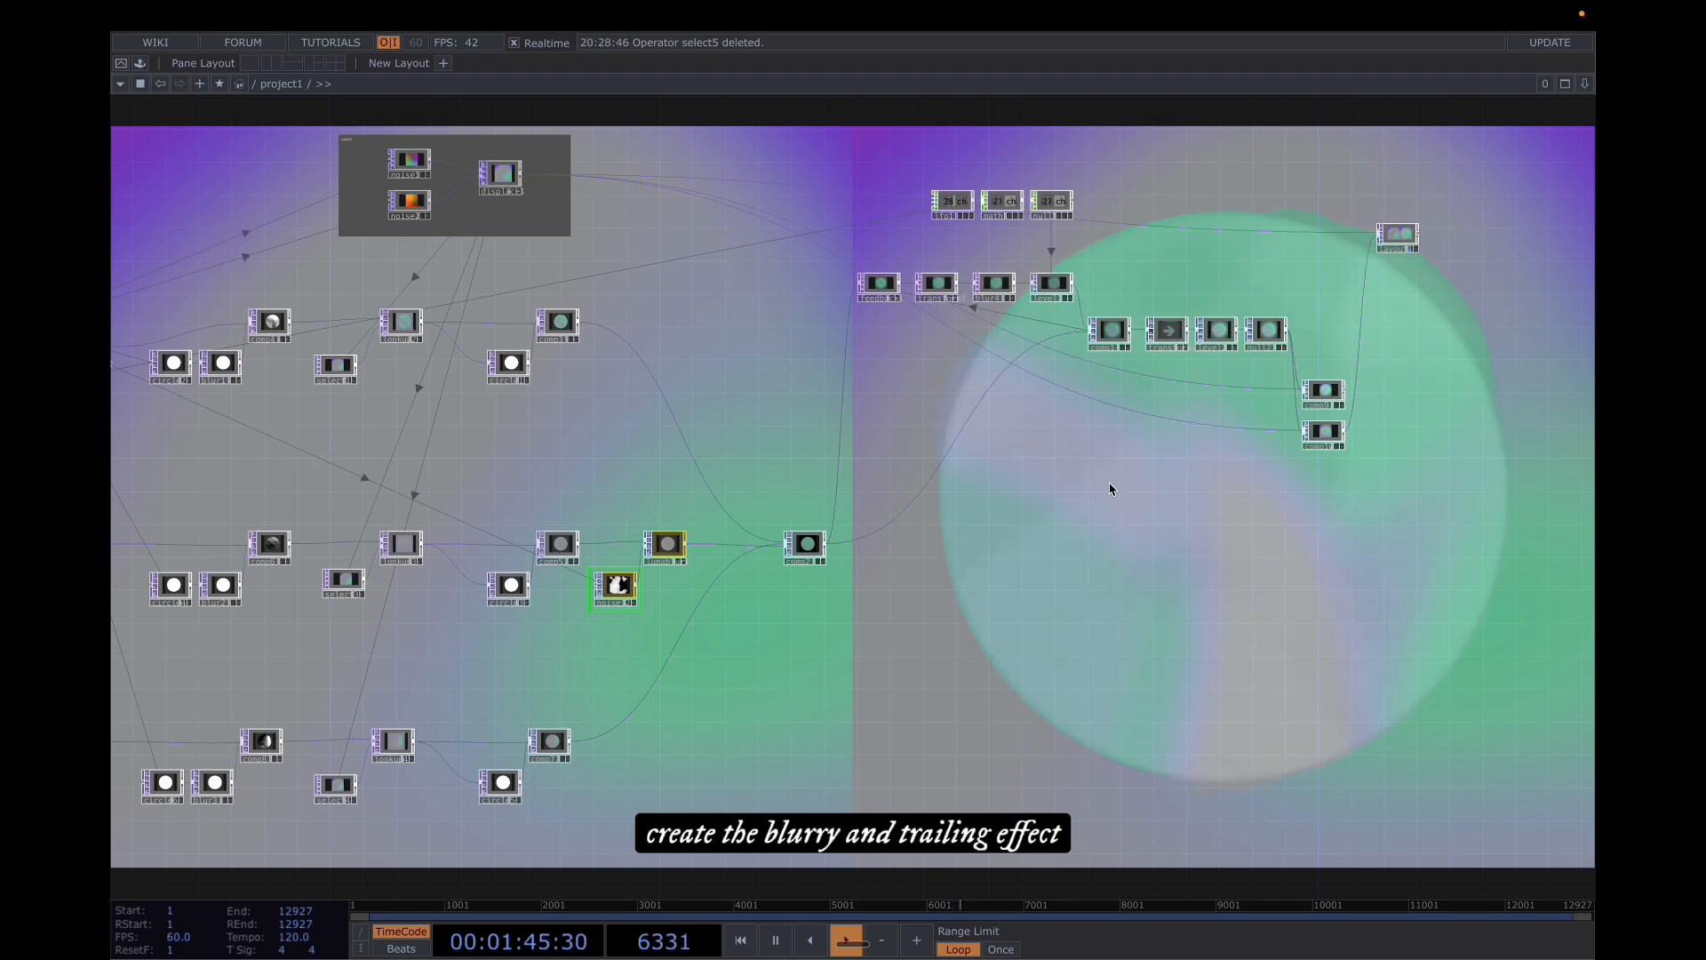
pyautogui.moveTo(1034, 505); pyautogui.dragTo(918, 519)
pyautogui.scroll(2, 713, 574)
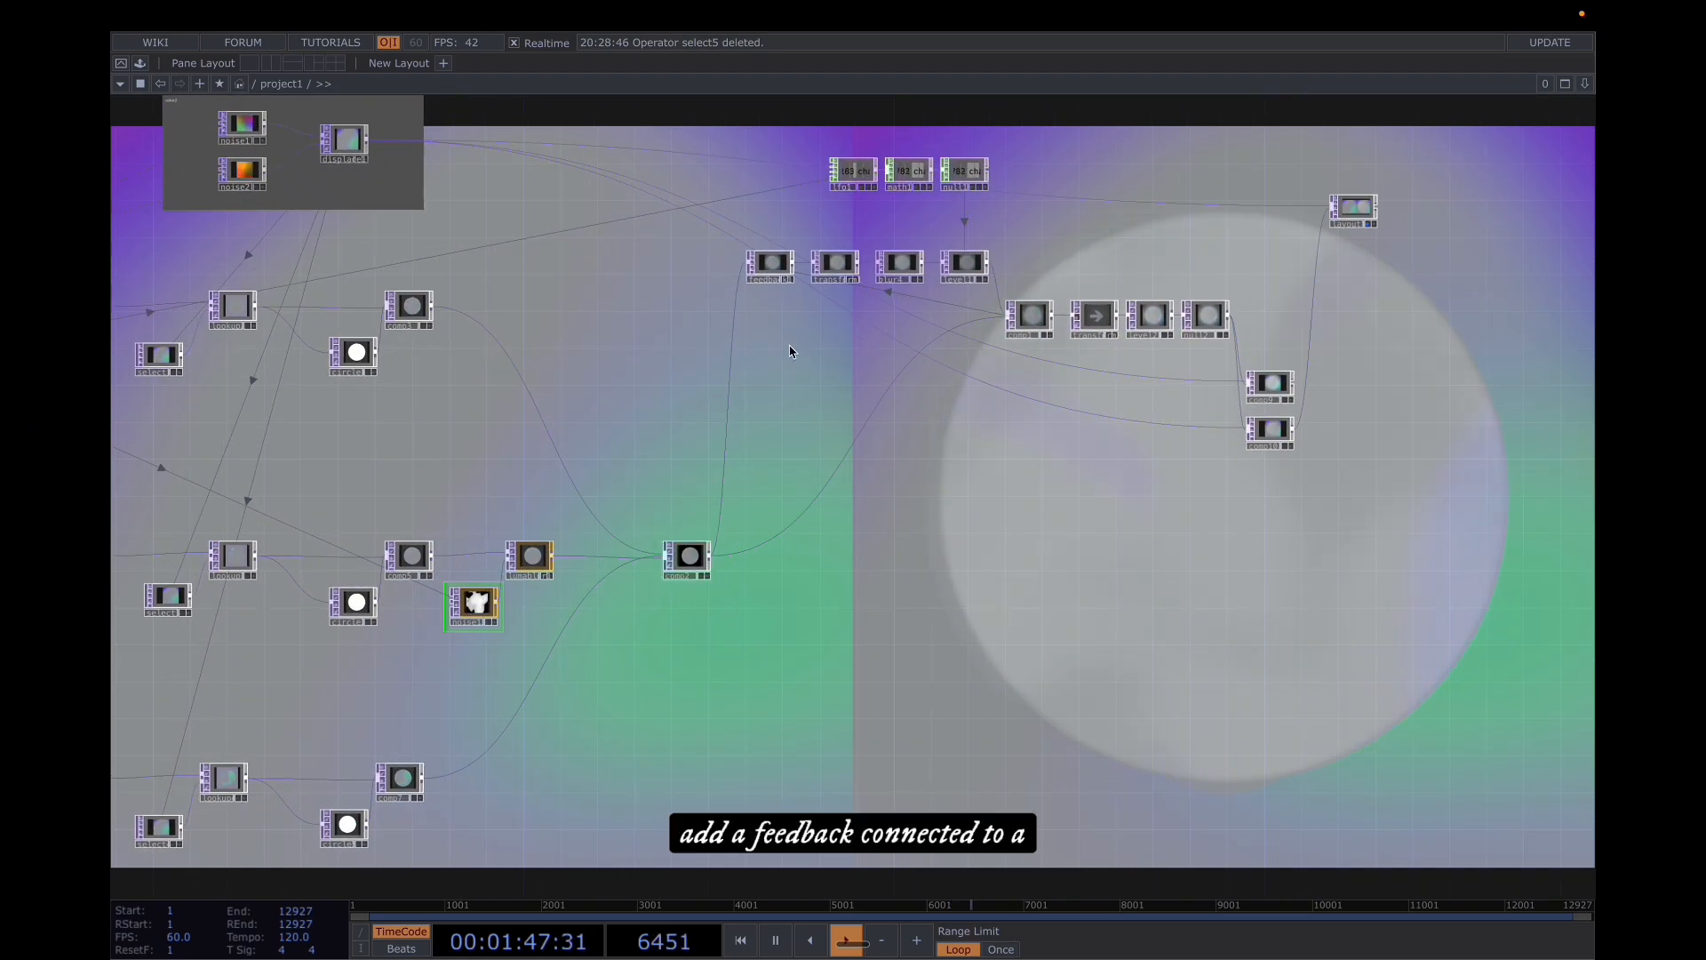
pyautogui.moveTo(778, 320); pyautogui.dragTo(750, 415)
pyautogui.scroll(3, 757, 349)
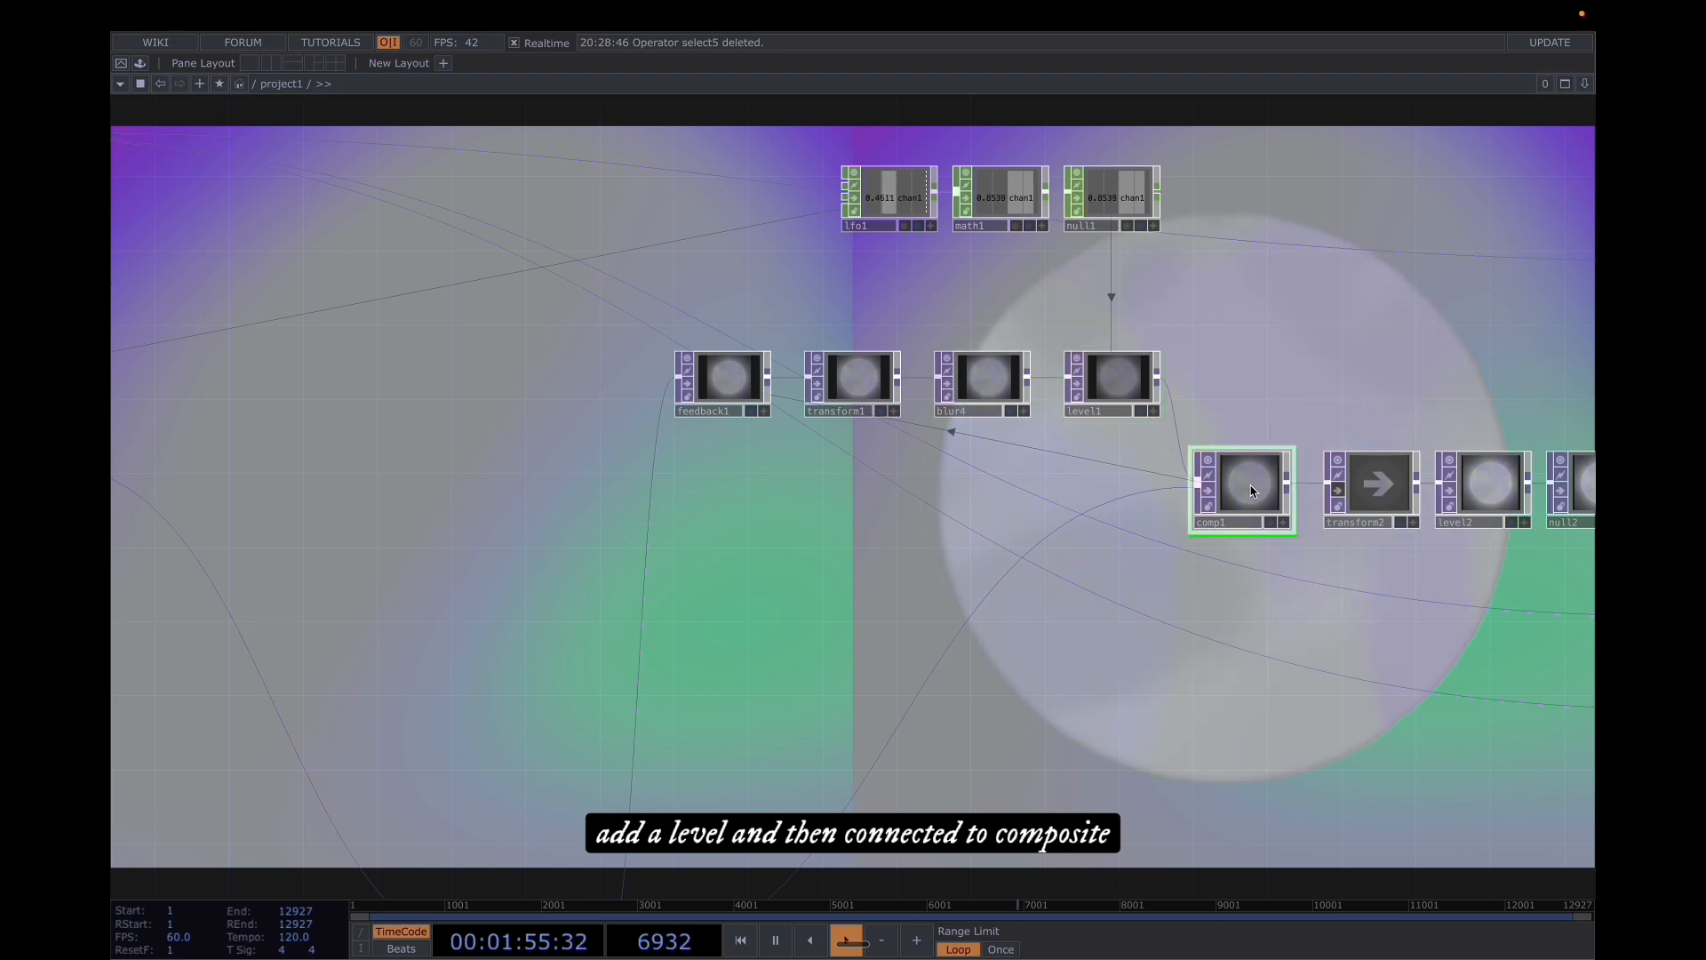
# - Move comp2 up in line with comp1 and assign comp1 as the target of feedback1
pyautogui.scroll(-3, 1250, 491)
pyautogui.moveTo(1165, 541); pyautogui.dragTo(1174, 379)
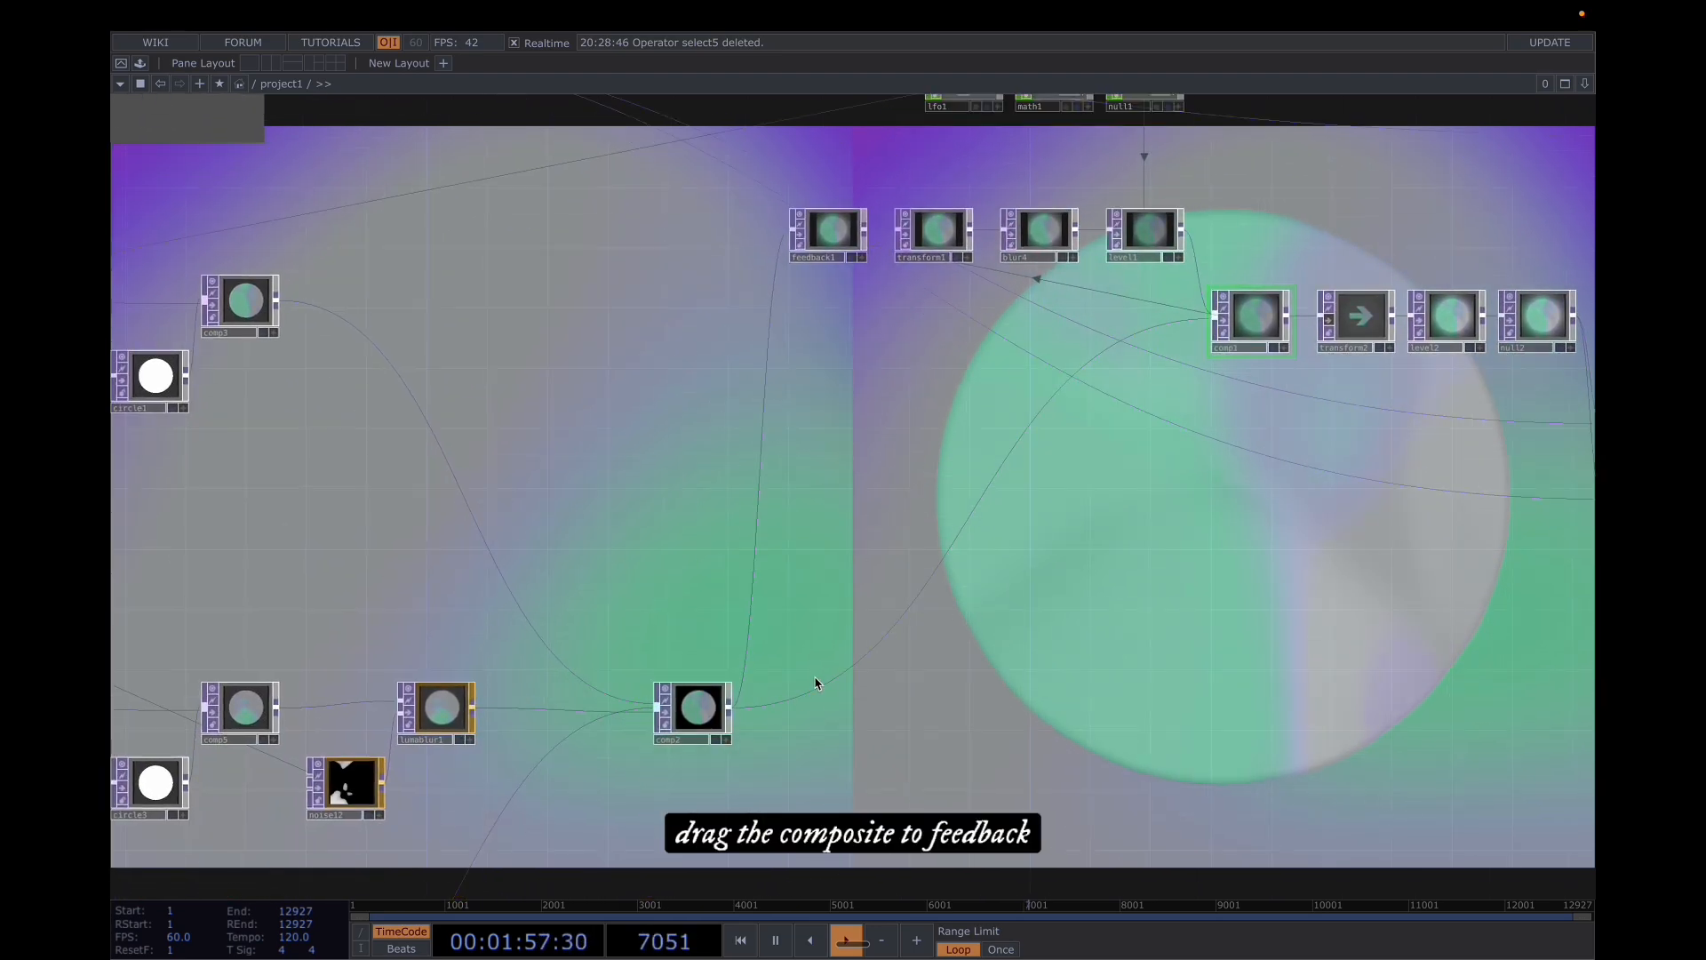
pyautogui.moveTo(704, 713); pyautogui.dragTo(733, 321)
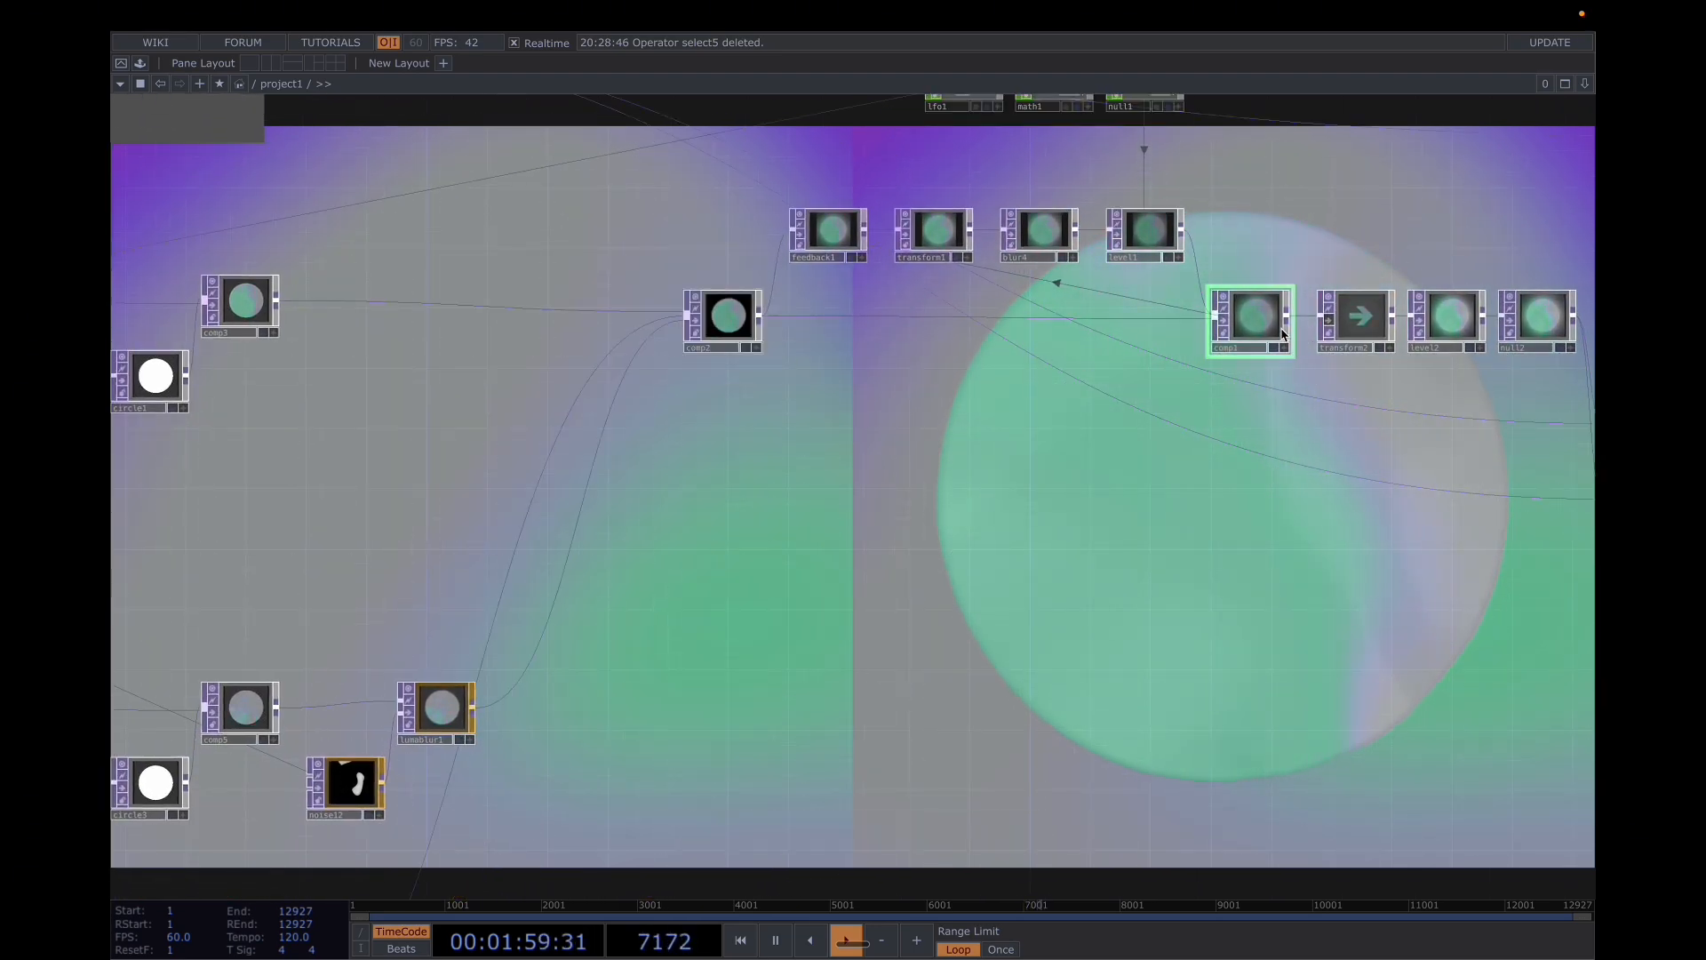
pyautogui.moveTo(1250, 317); pyautogui.dragTo(805, 225)
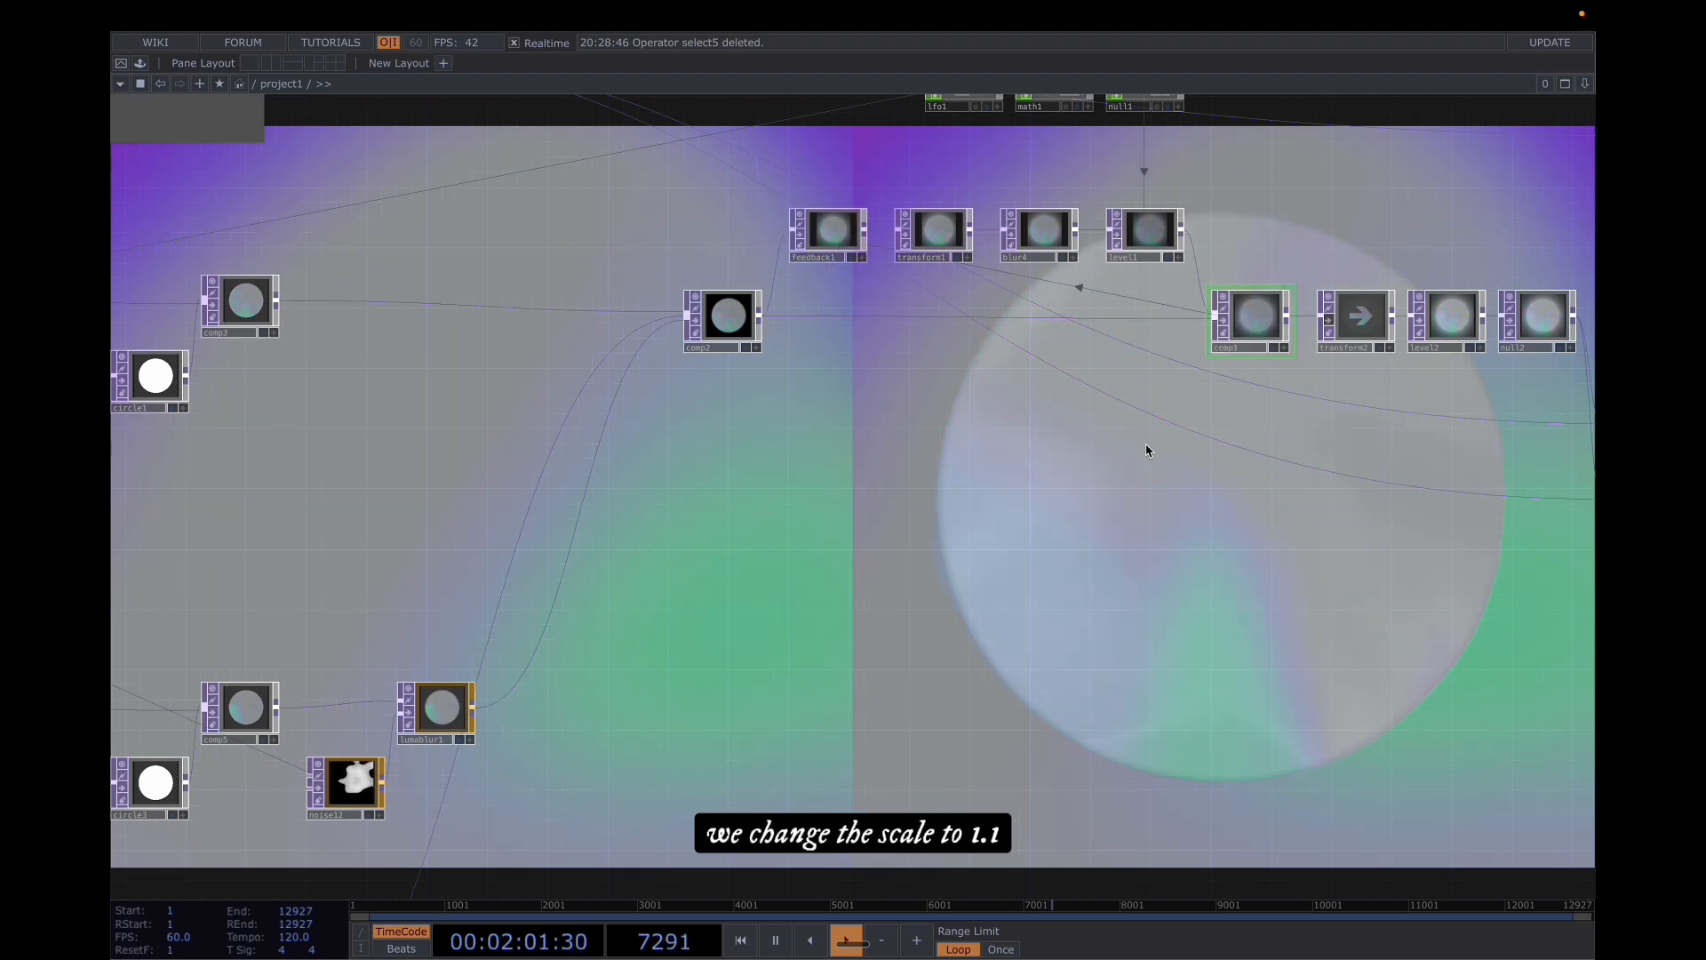
# - Check the scale of transform1, the filter size of blur4 and the brightness of level1 in the feedback loop
pyautogui.moveTo(1146, 446); pyautogui.dragTo(1114, 521)
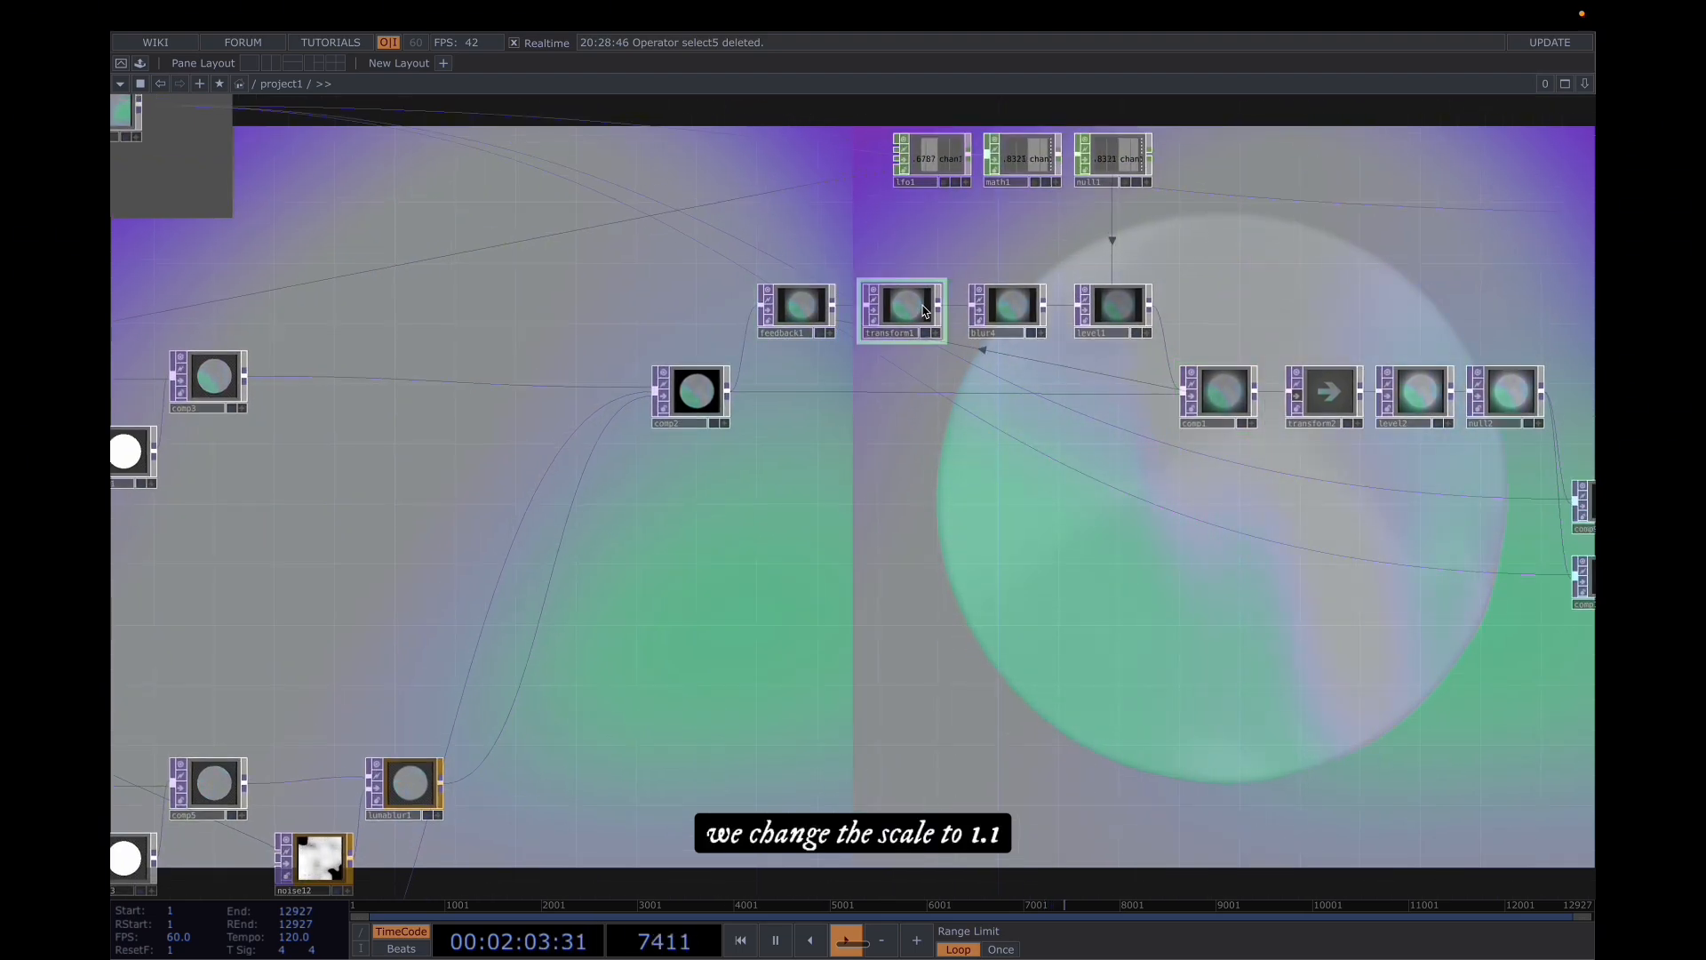
pyautogui.press('p')
pyautogui.moveTo(1040, 462); pyautogui.dragTo(924, 554)
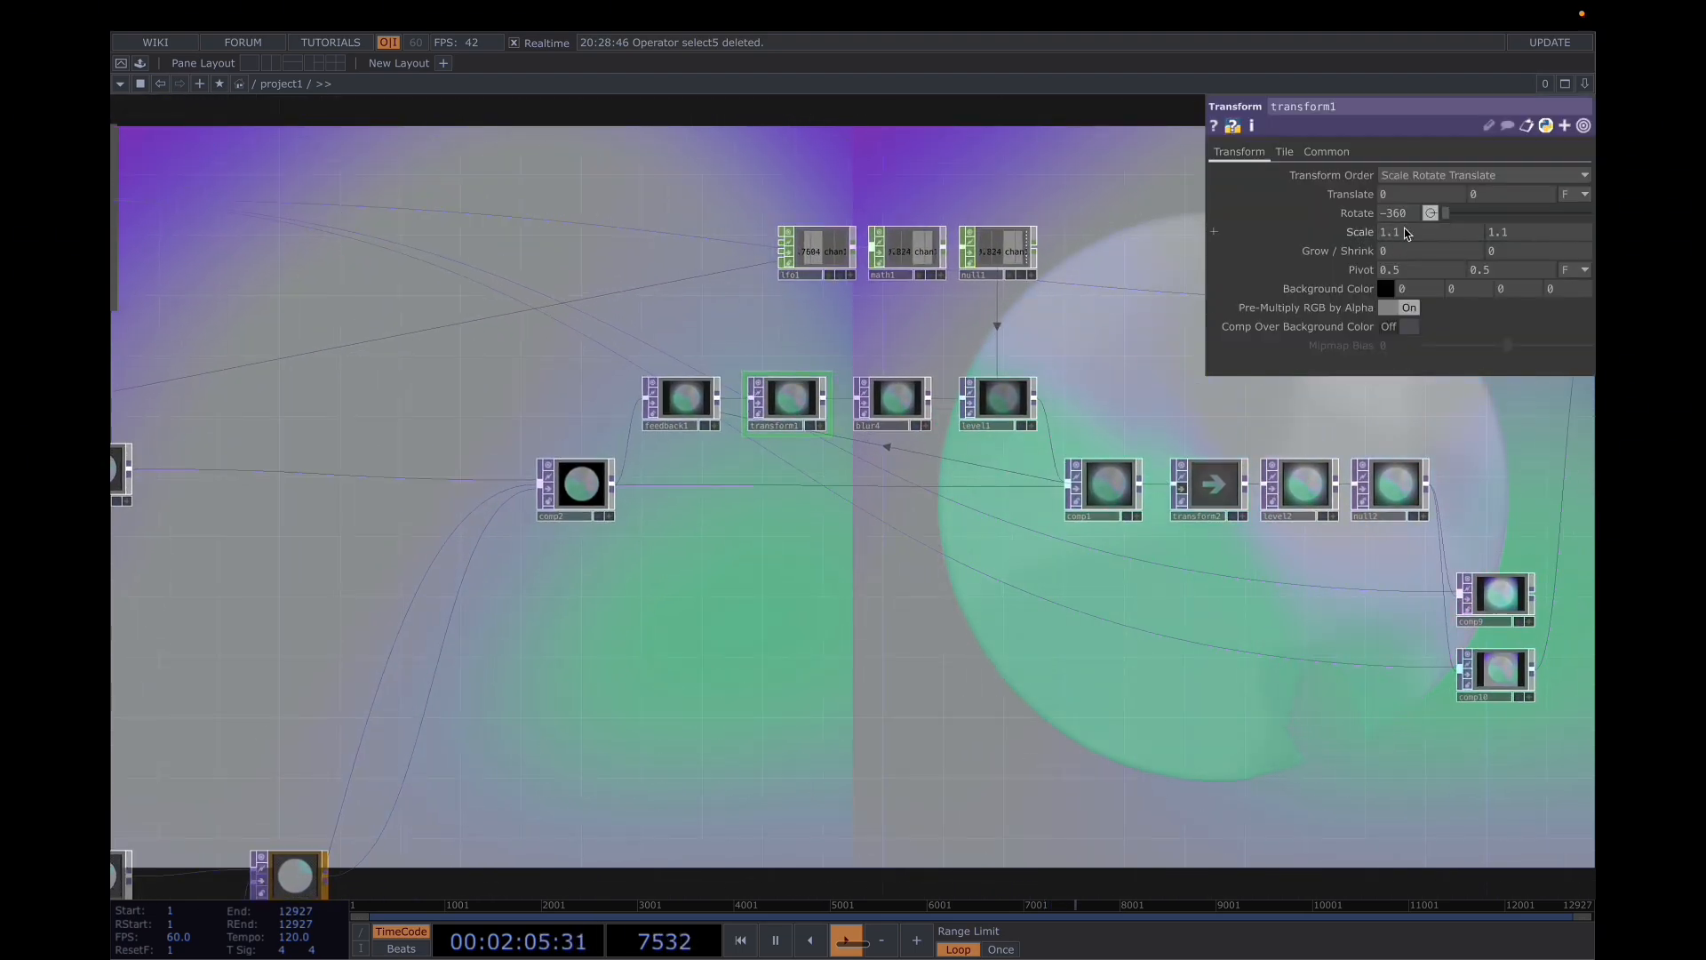
pyautogui.click(888, 411)
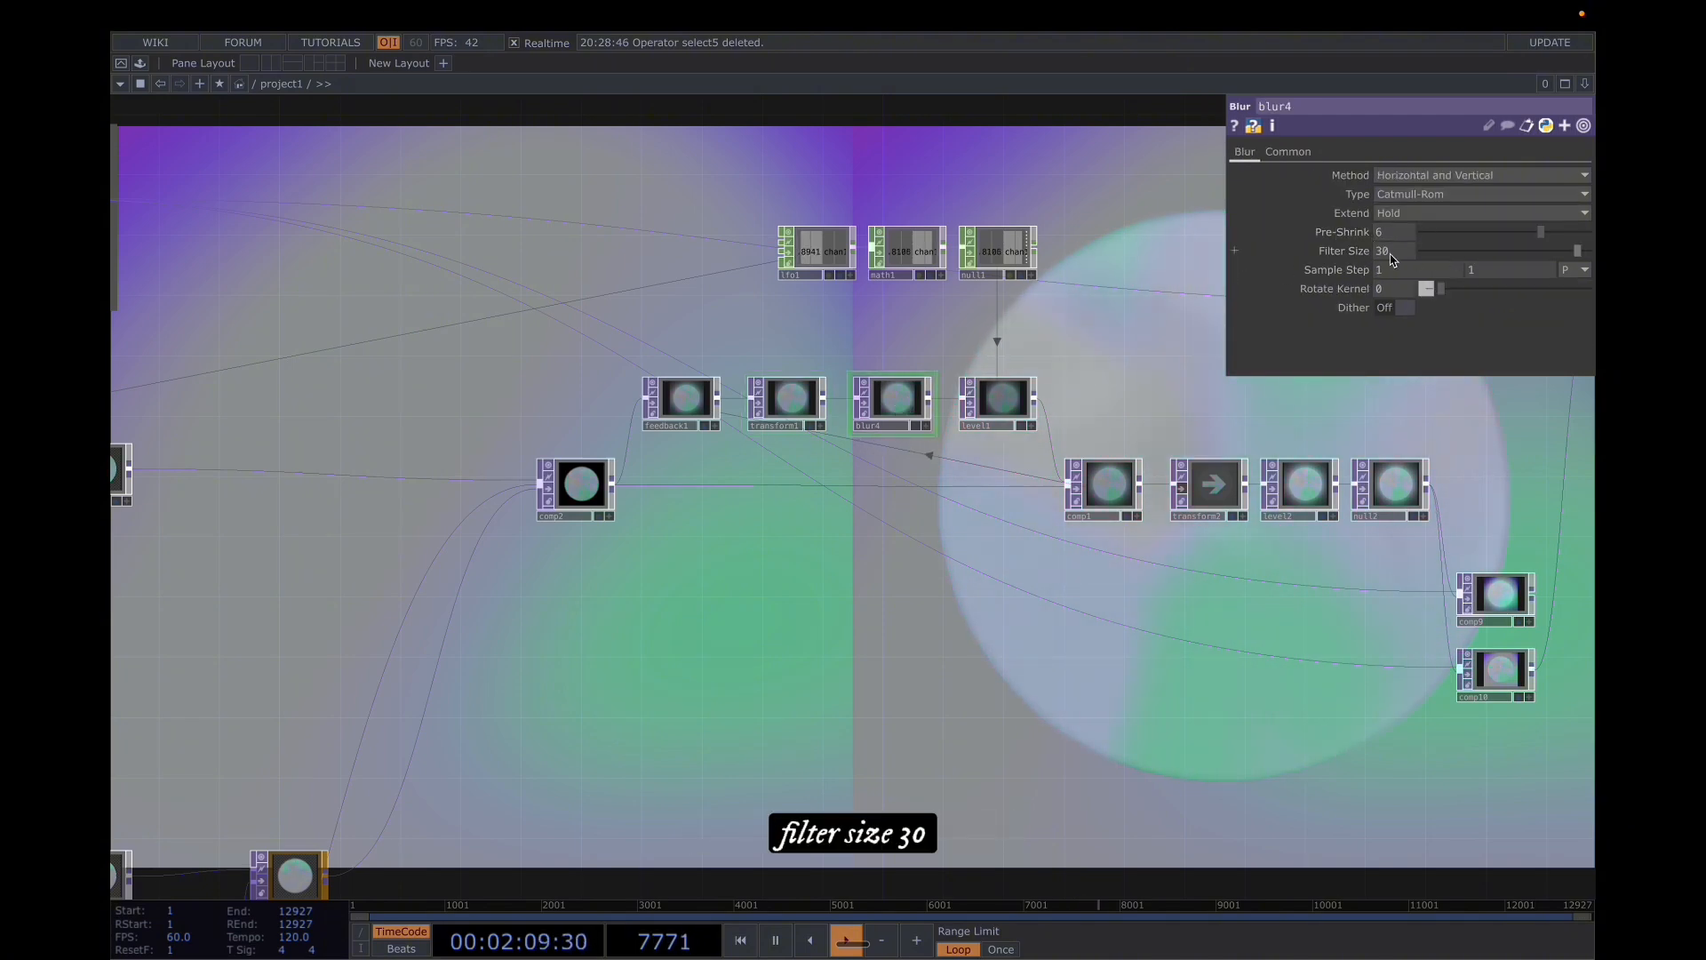
pyautogui.click(1022, 404)
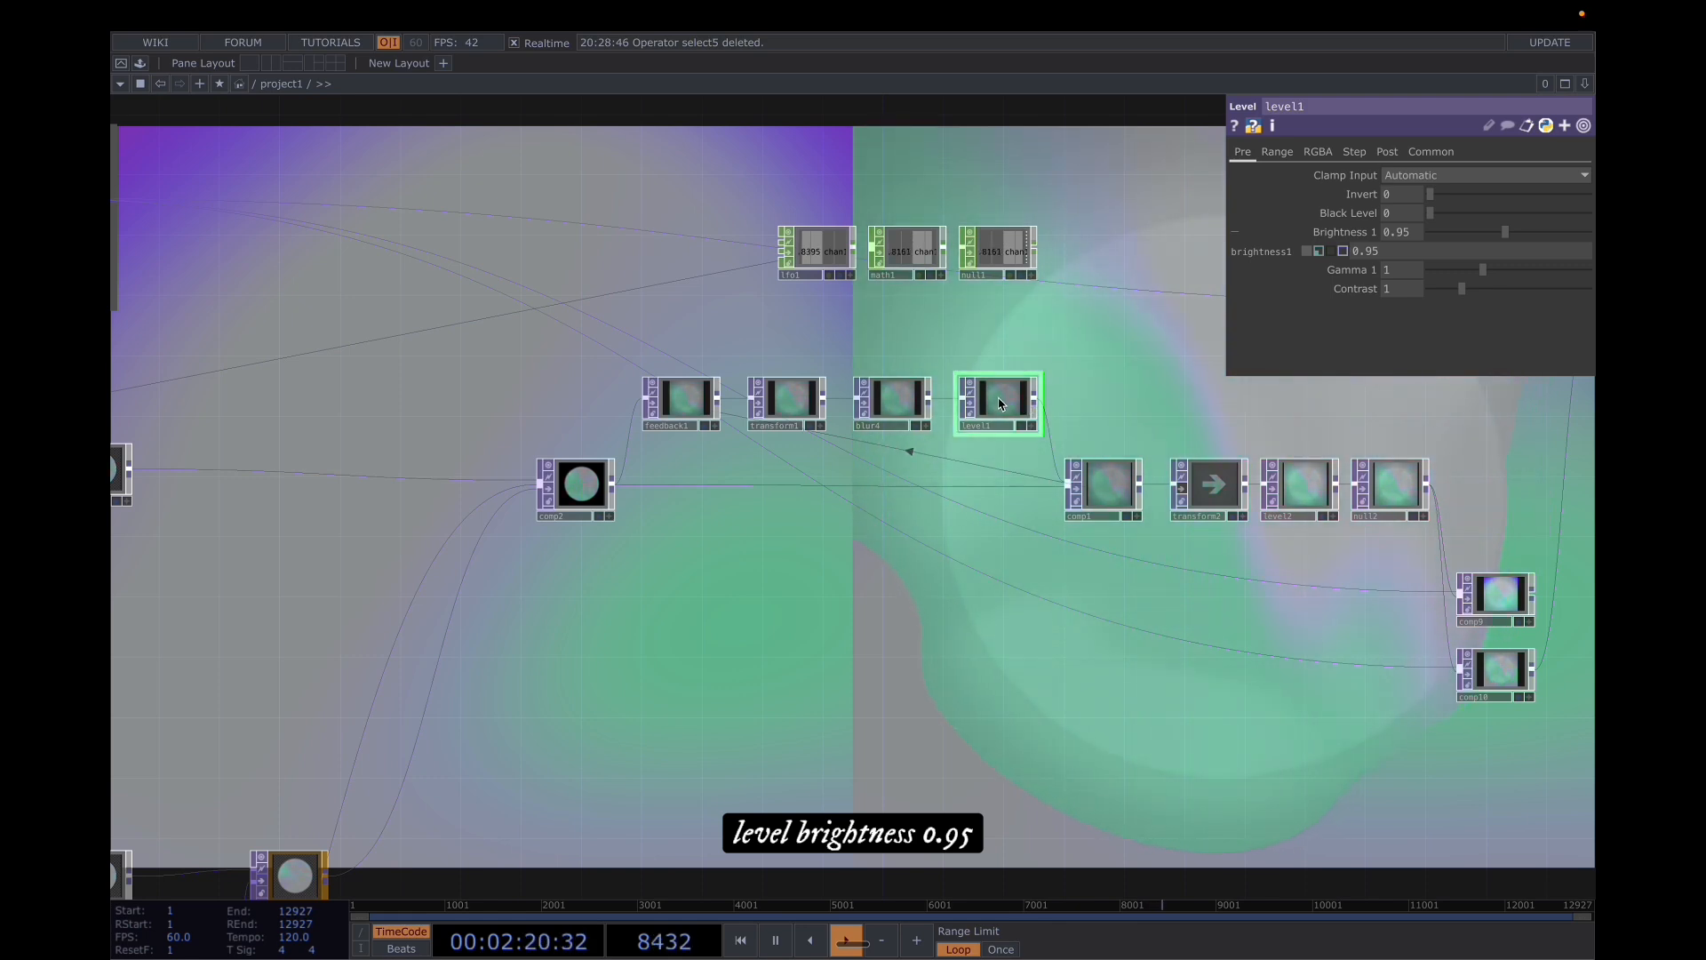
# - Inspect the level2 adjustments and the operations and inputs of the comp9 and comp10 composites
pyautogui.click(1134, 456)
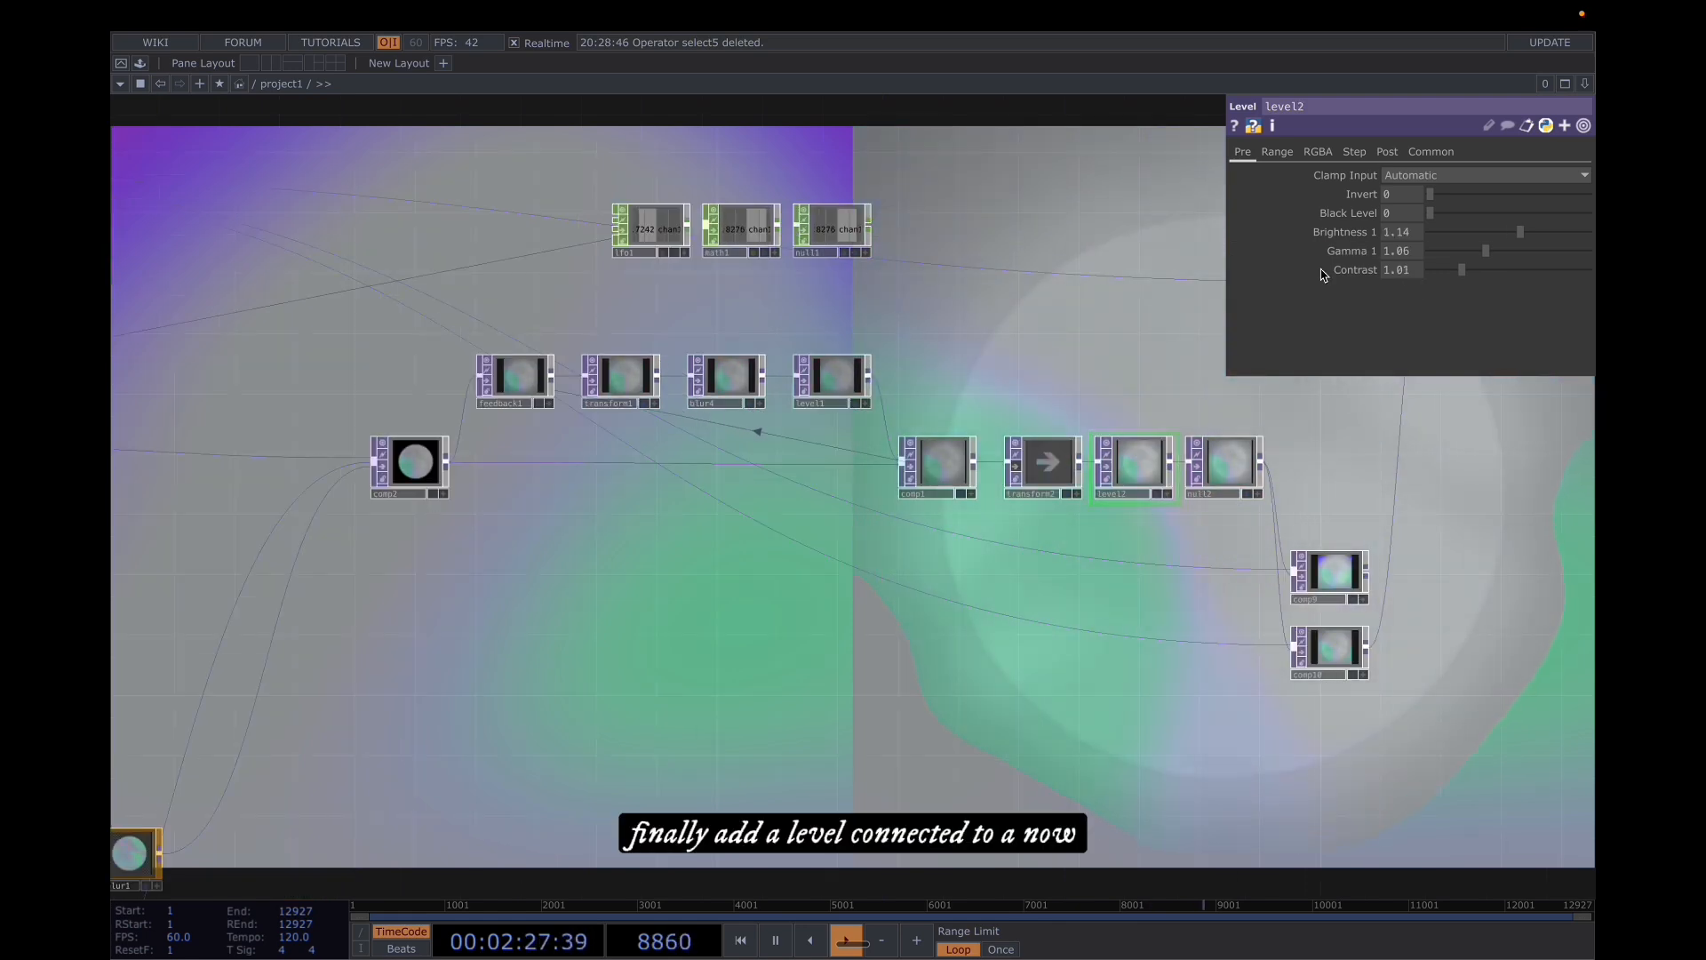
pyautogui.click(1231, 472)
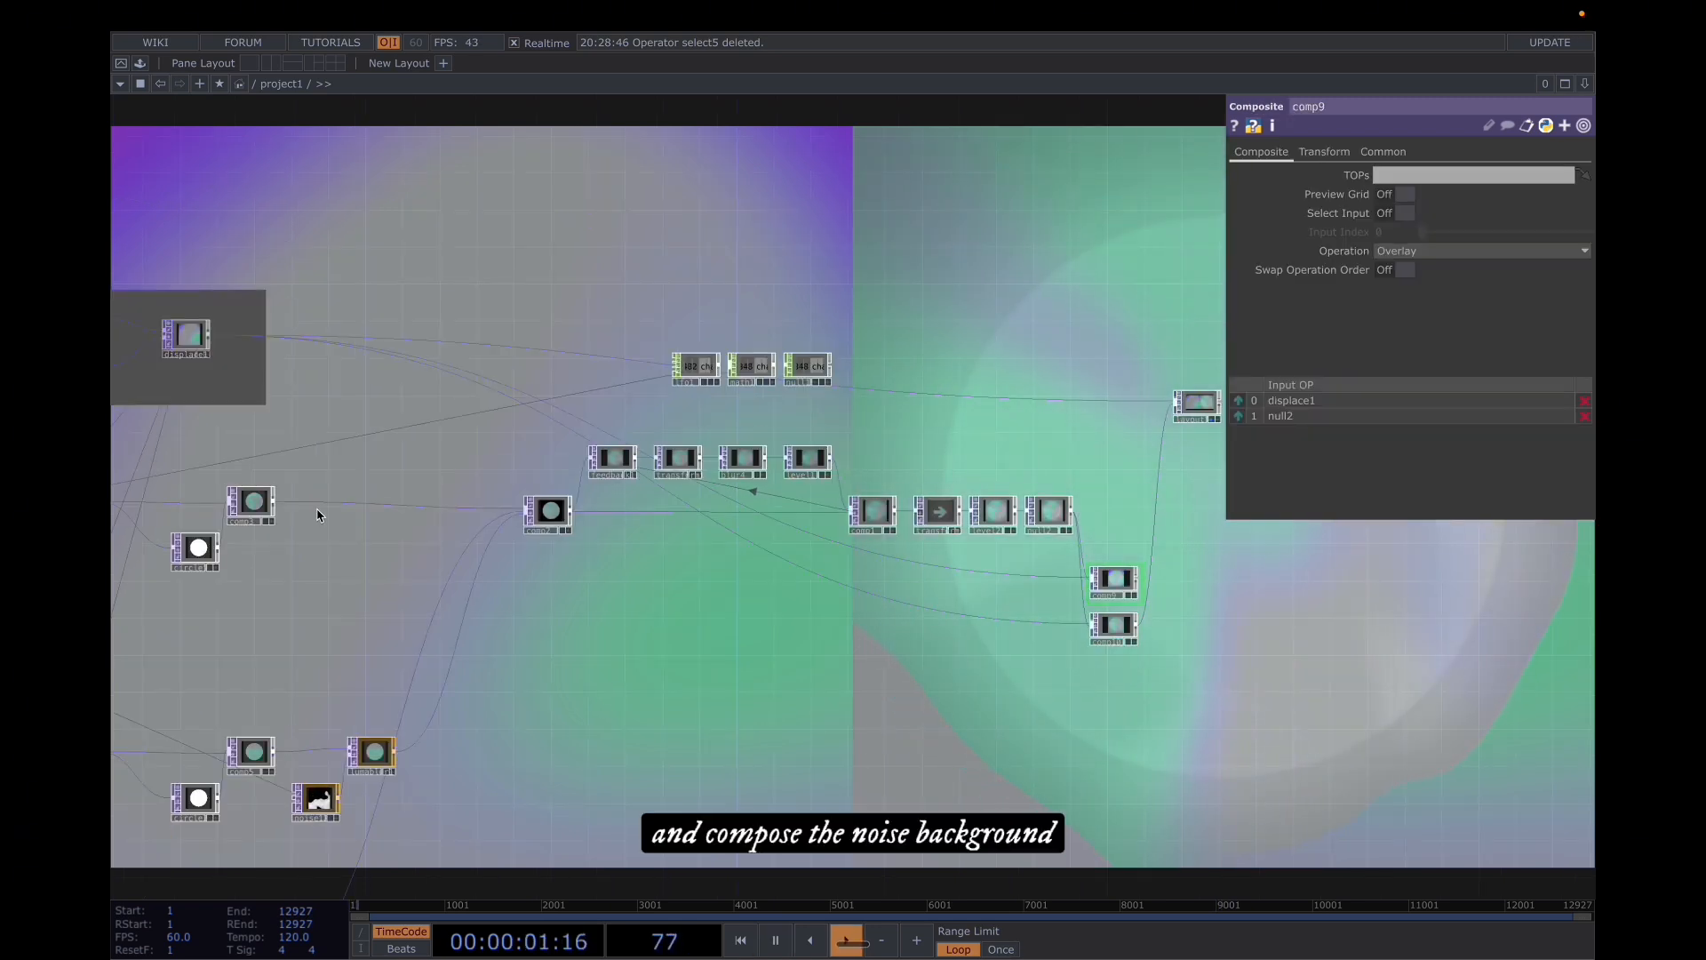
pyautogui.click(1122, 597)
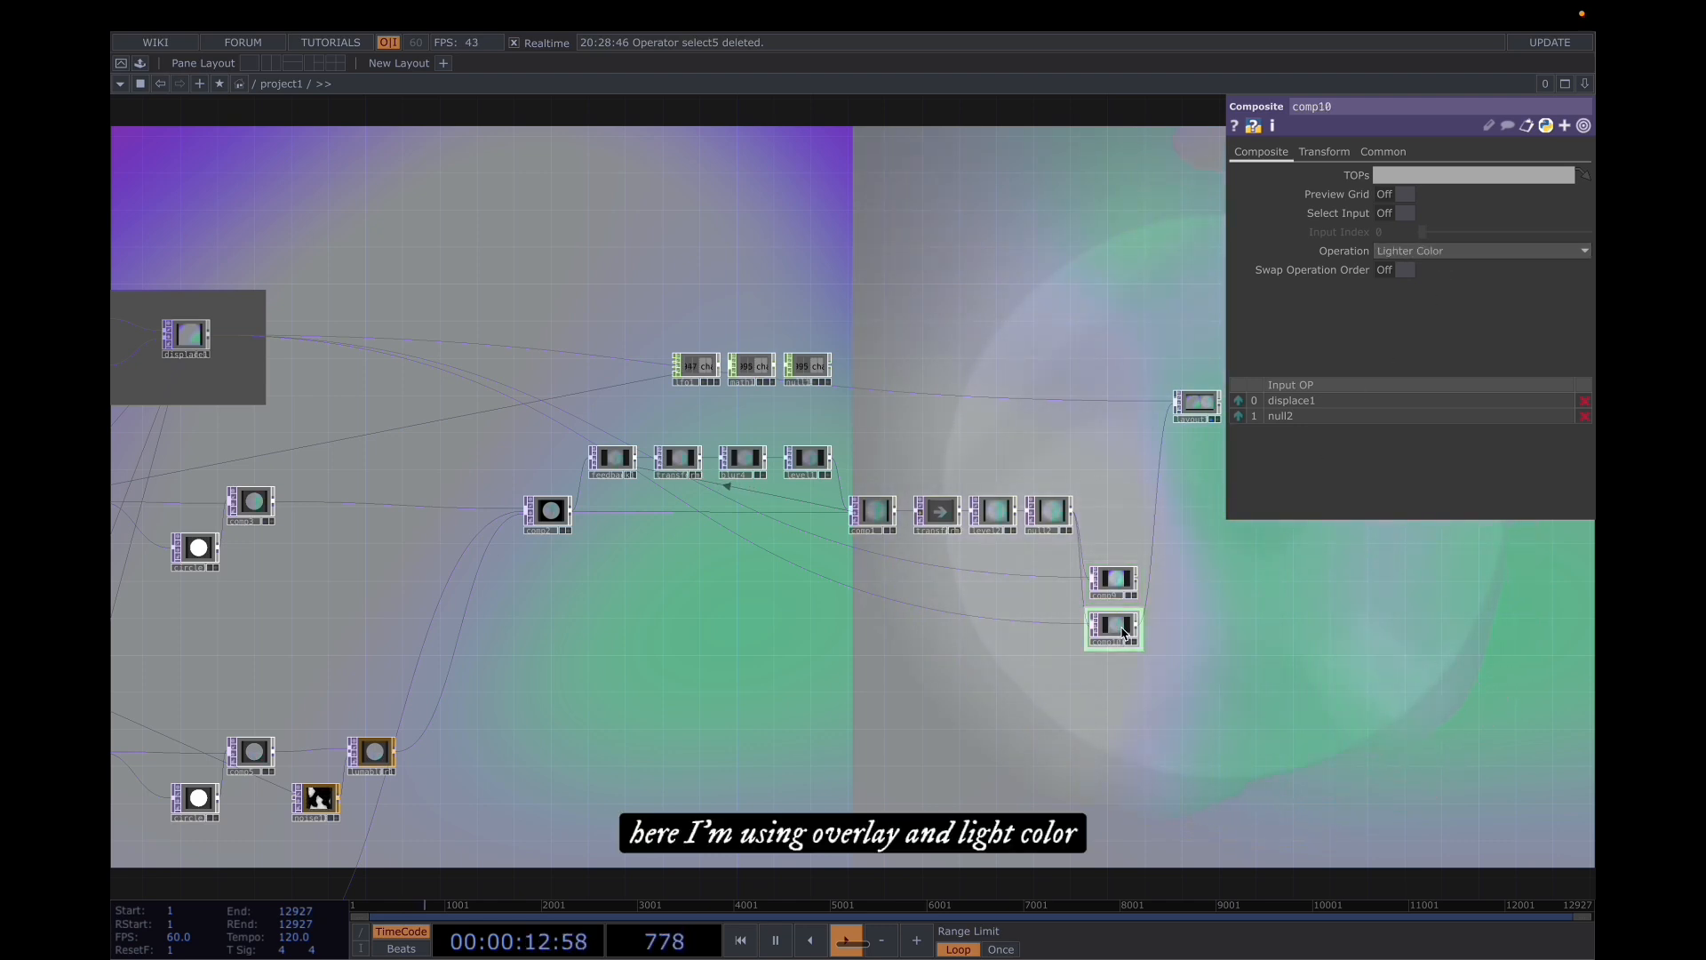
# - Inspect the alignment, fit and input settings of layout1 at the end of the network
pyautogui.moveTo(1239, 581); pyautogui.dragTo(1066, 592)
pyautogui.click(1028, 417)
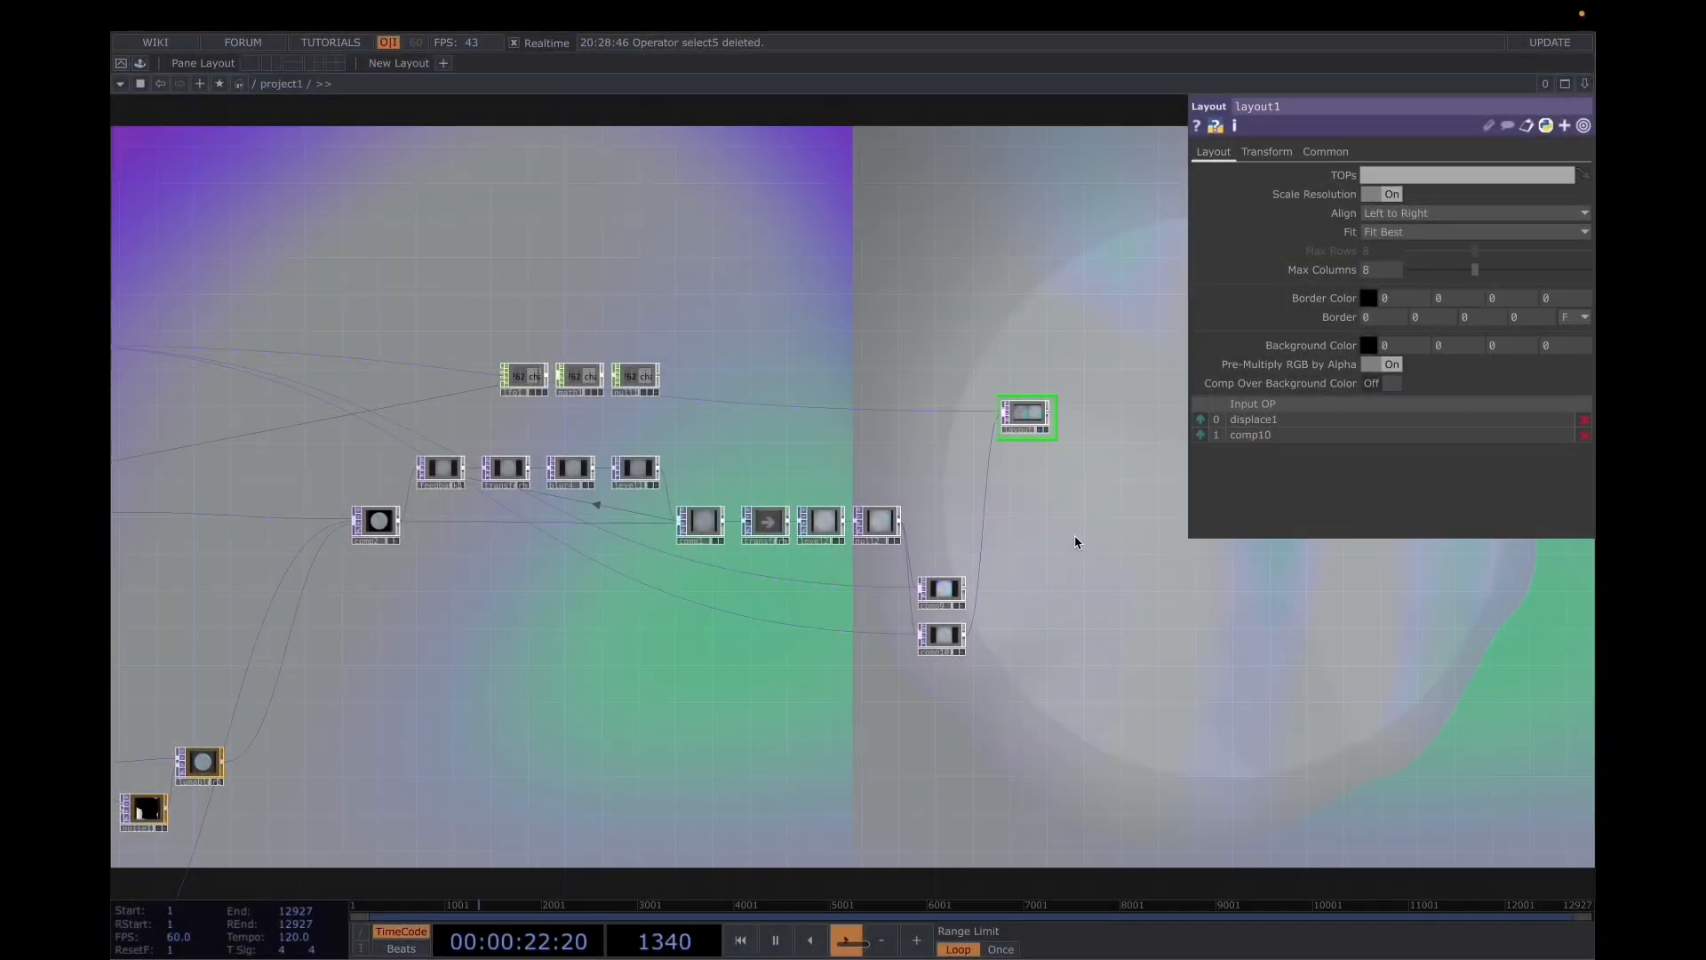
pyautogui.scroll(-5, 1075, 541)
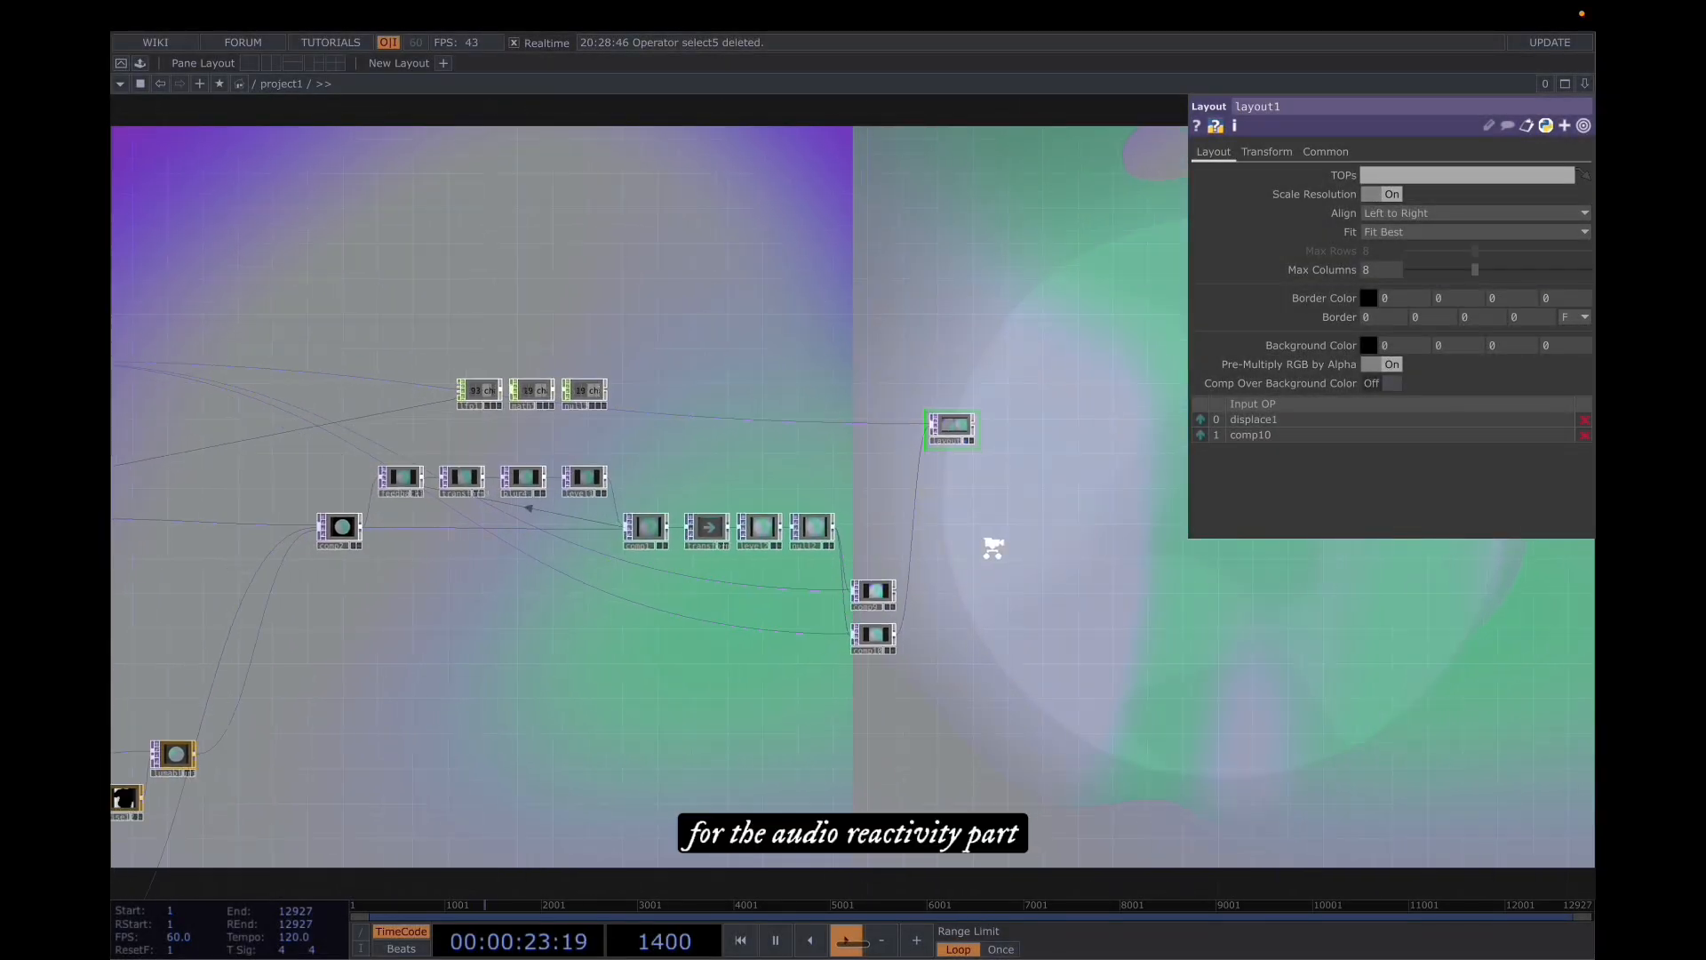
# - Examine the audio analysis chain at the start of the network and the channel chosen in select2
pyautogui.moveTo(545, 453); pyautogui.dragTo(766, 442)
pyautogui.scroll(10, 495, 562)
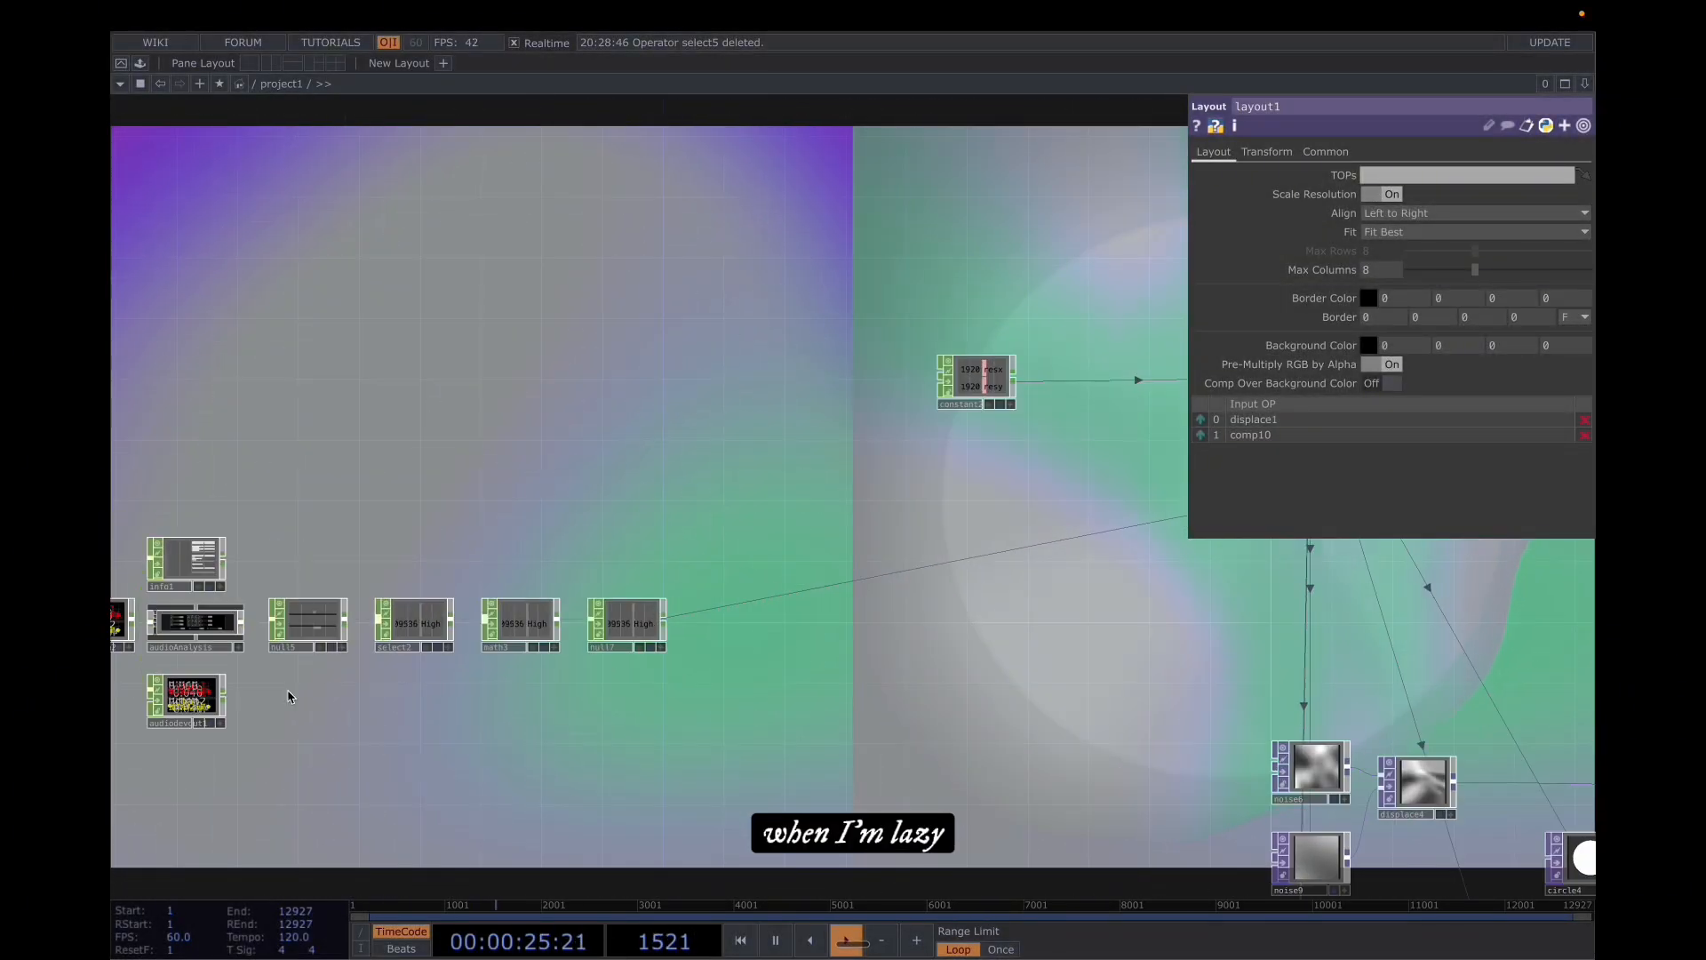
pyautogui.moveTo(290, 697); pyautogui.dragTo(501, 695)
pyautogui.scroll(2, 412, 662)
pyautogui.click(797, 608)
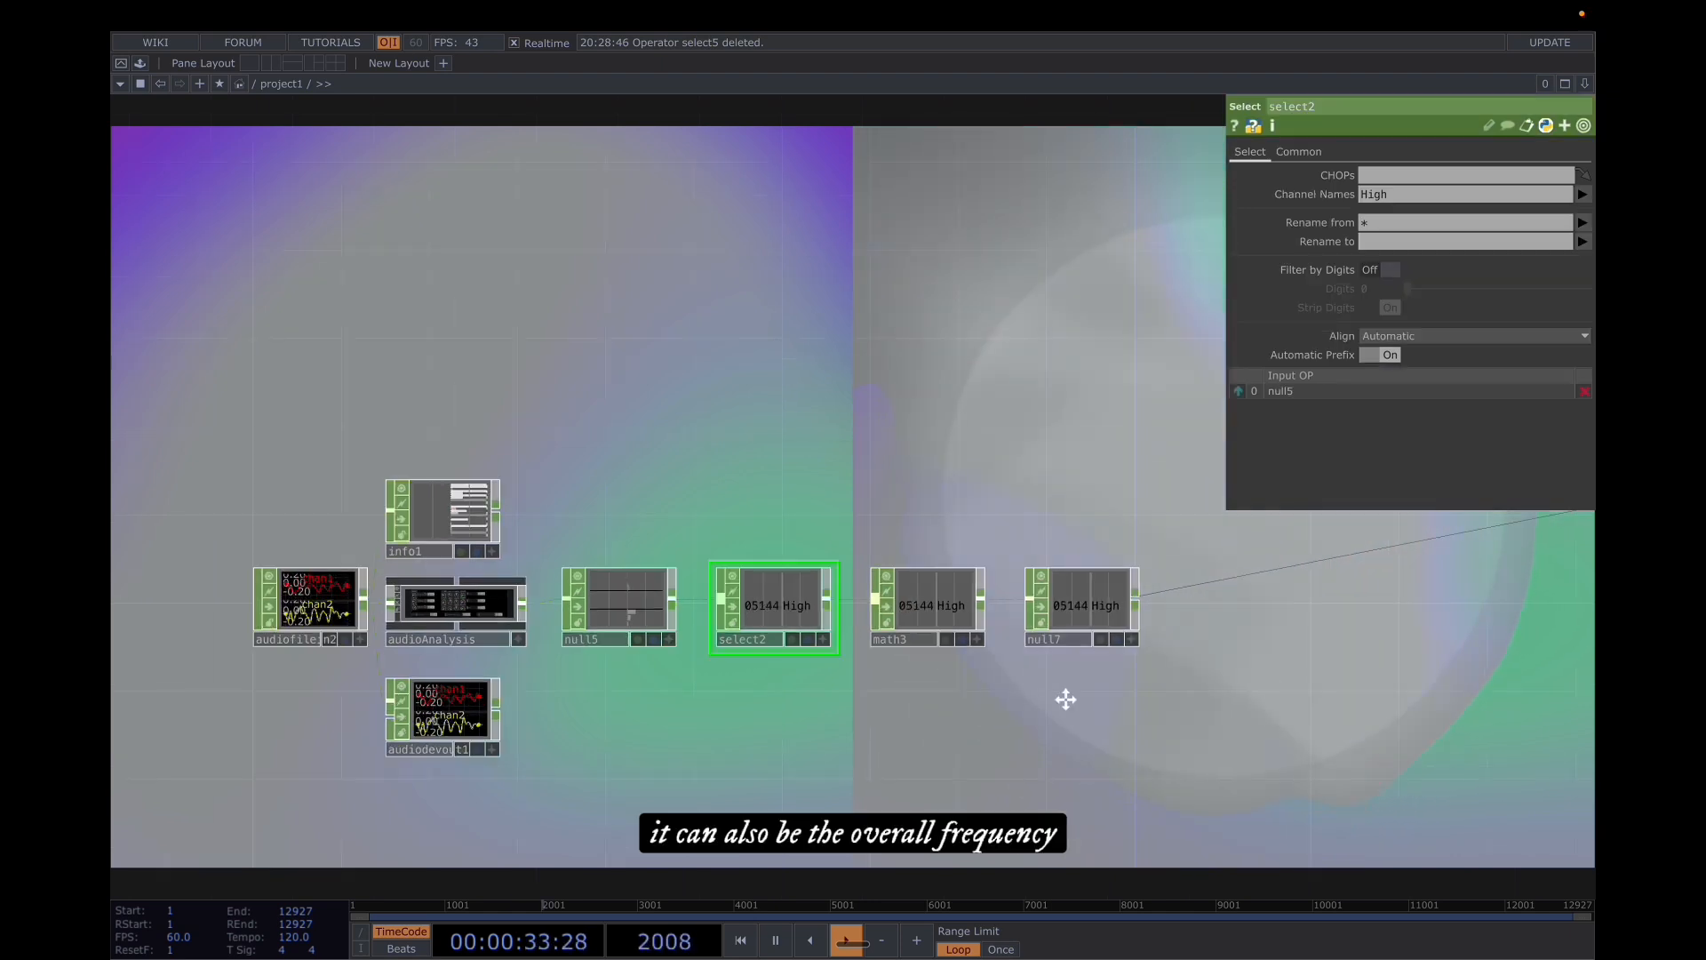
# - Inspect the lfo1 settings and the expression driving its frequency from the audio channel
pyautogui.scroll(-6, 1065, 699)
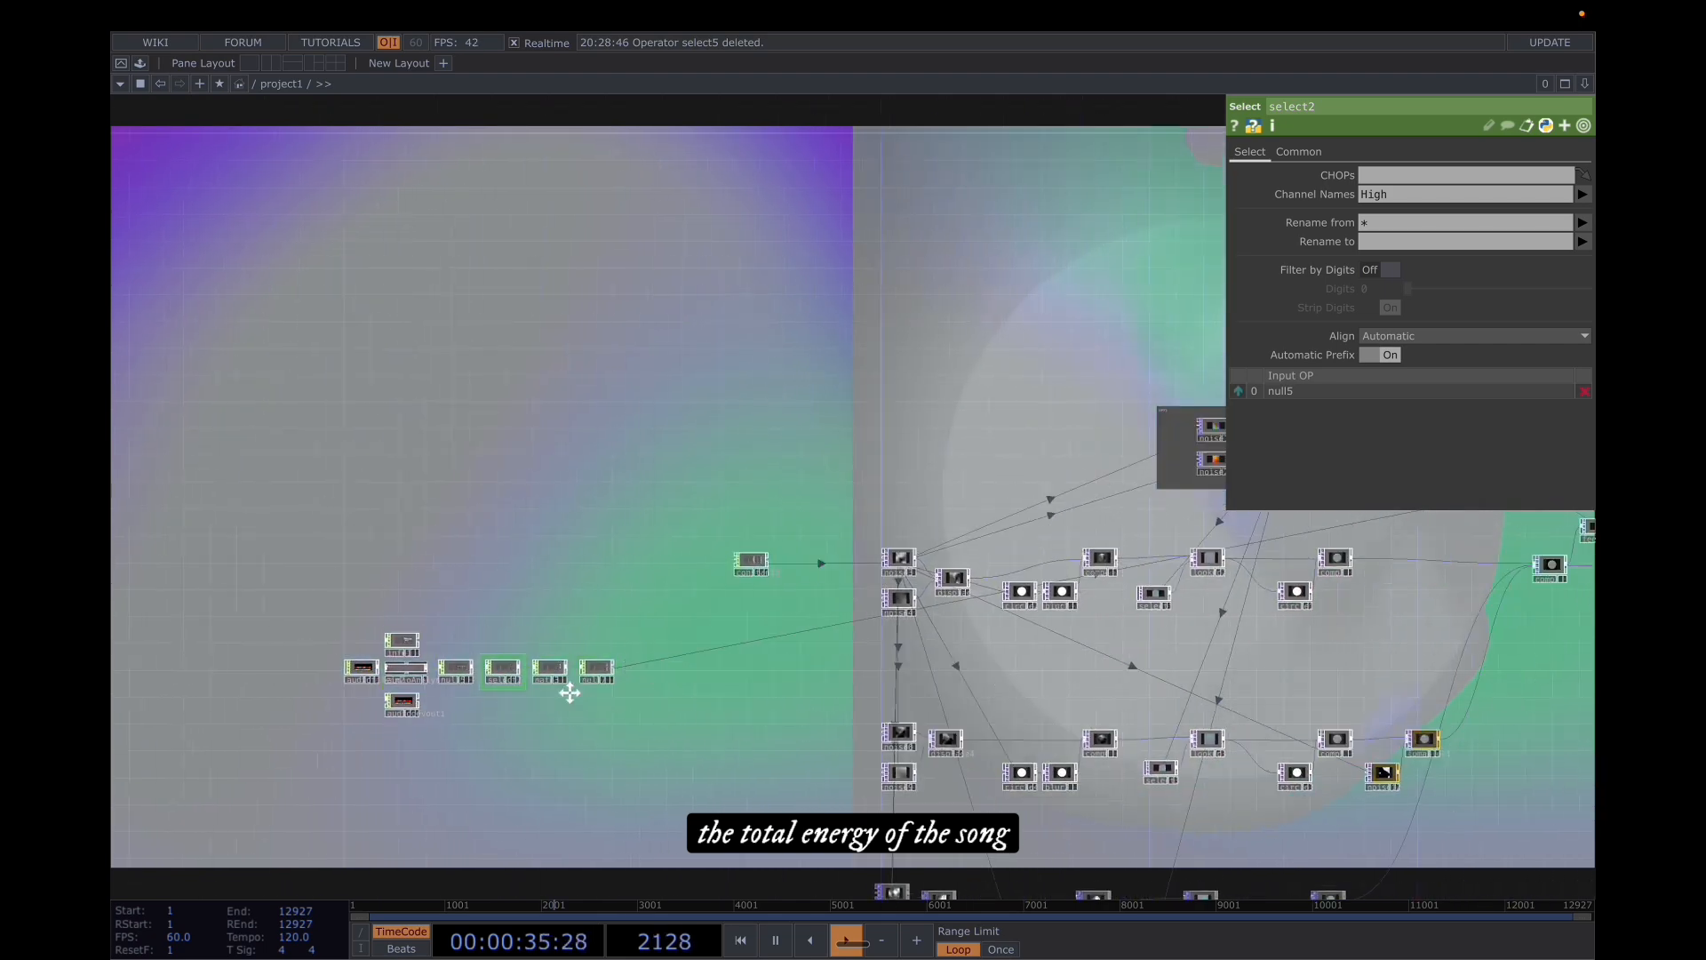
pyautogui.moveTo(569, 693); pyautogui.dragTo(213, 707)
pyautogui.moveTo(903, 384); pyautogui.dragTo(293, 438)
pyautogui.scroll(3, 642, 543)
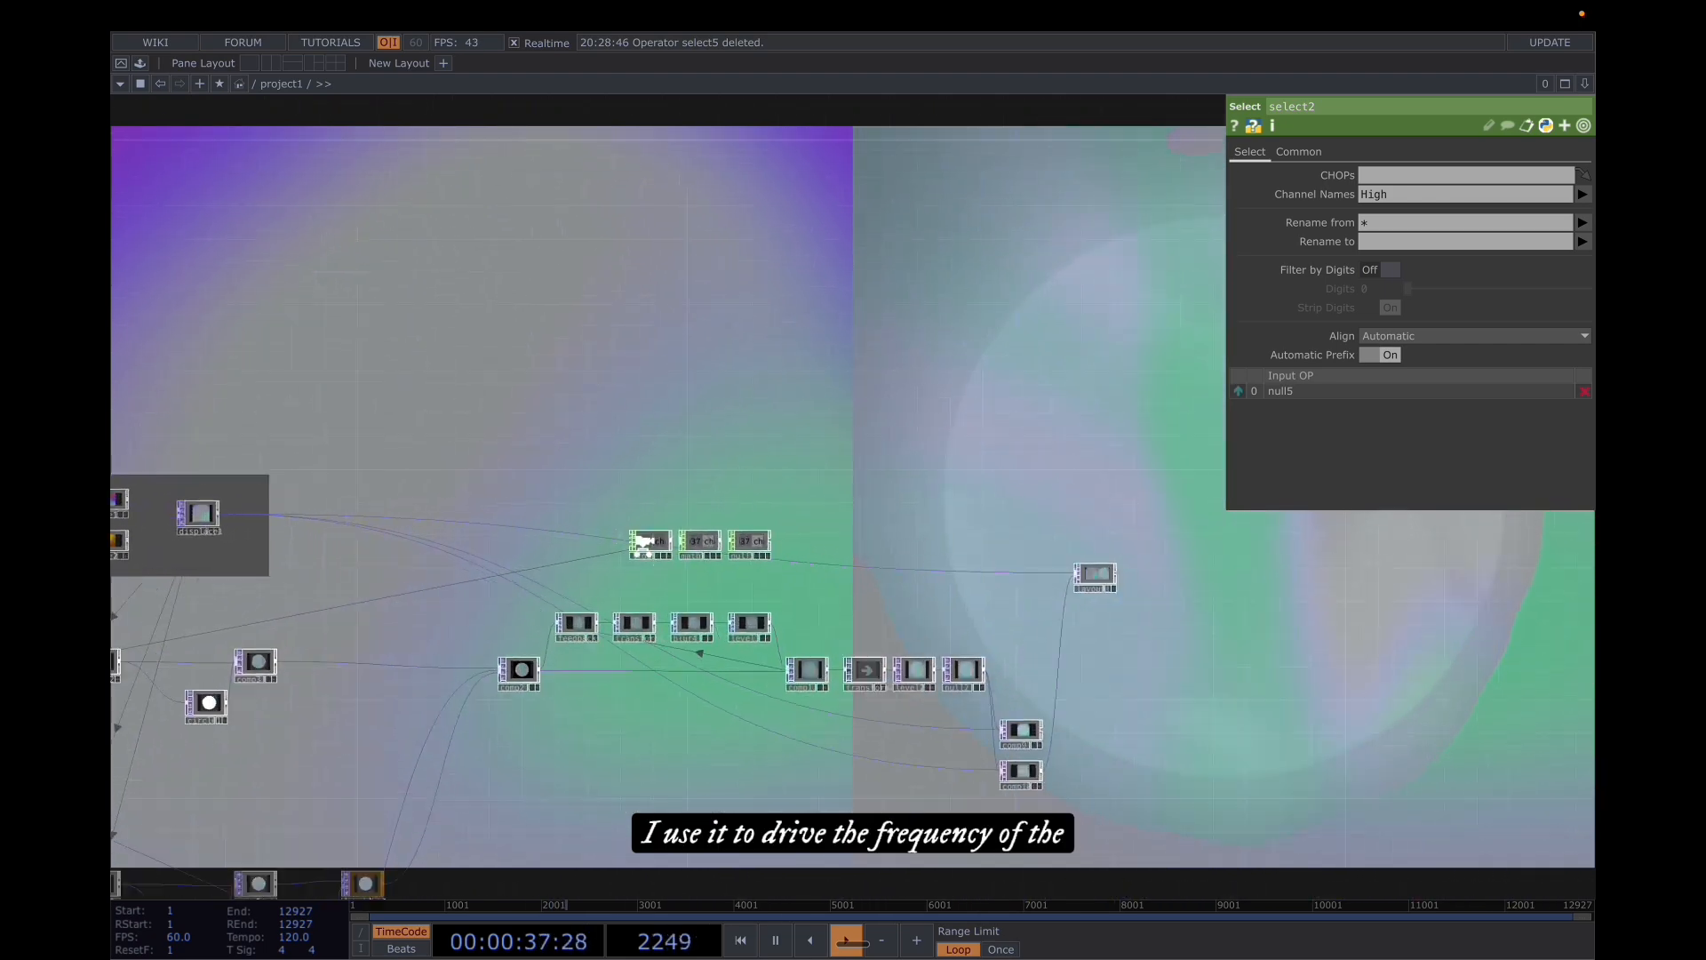
pyautogui.scroll(4, 643, 542)
pyautogui.click(647, 542)
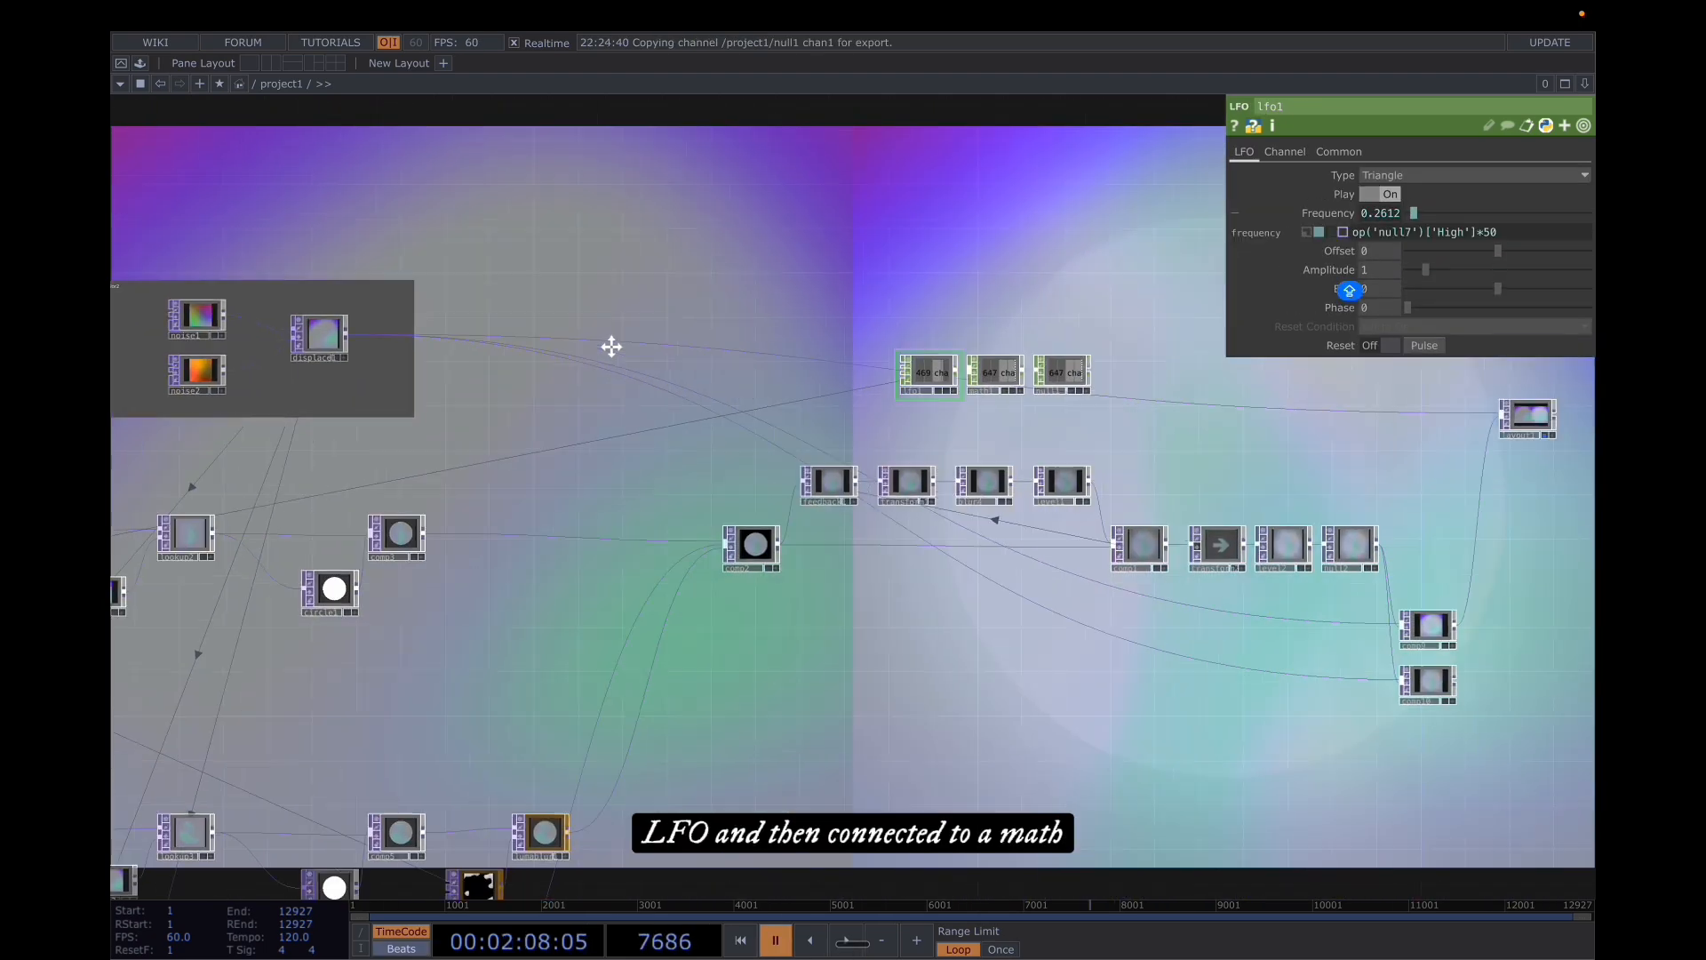
# - Check the range remapping in math1 and the settings of the null1 that follows it
pyautogui.moveTo(612, 347); pyautogui.dragTo(503, 359)
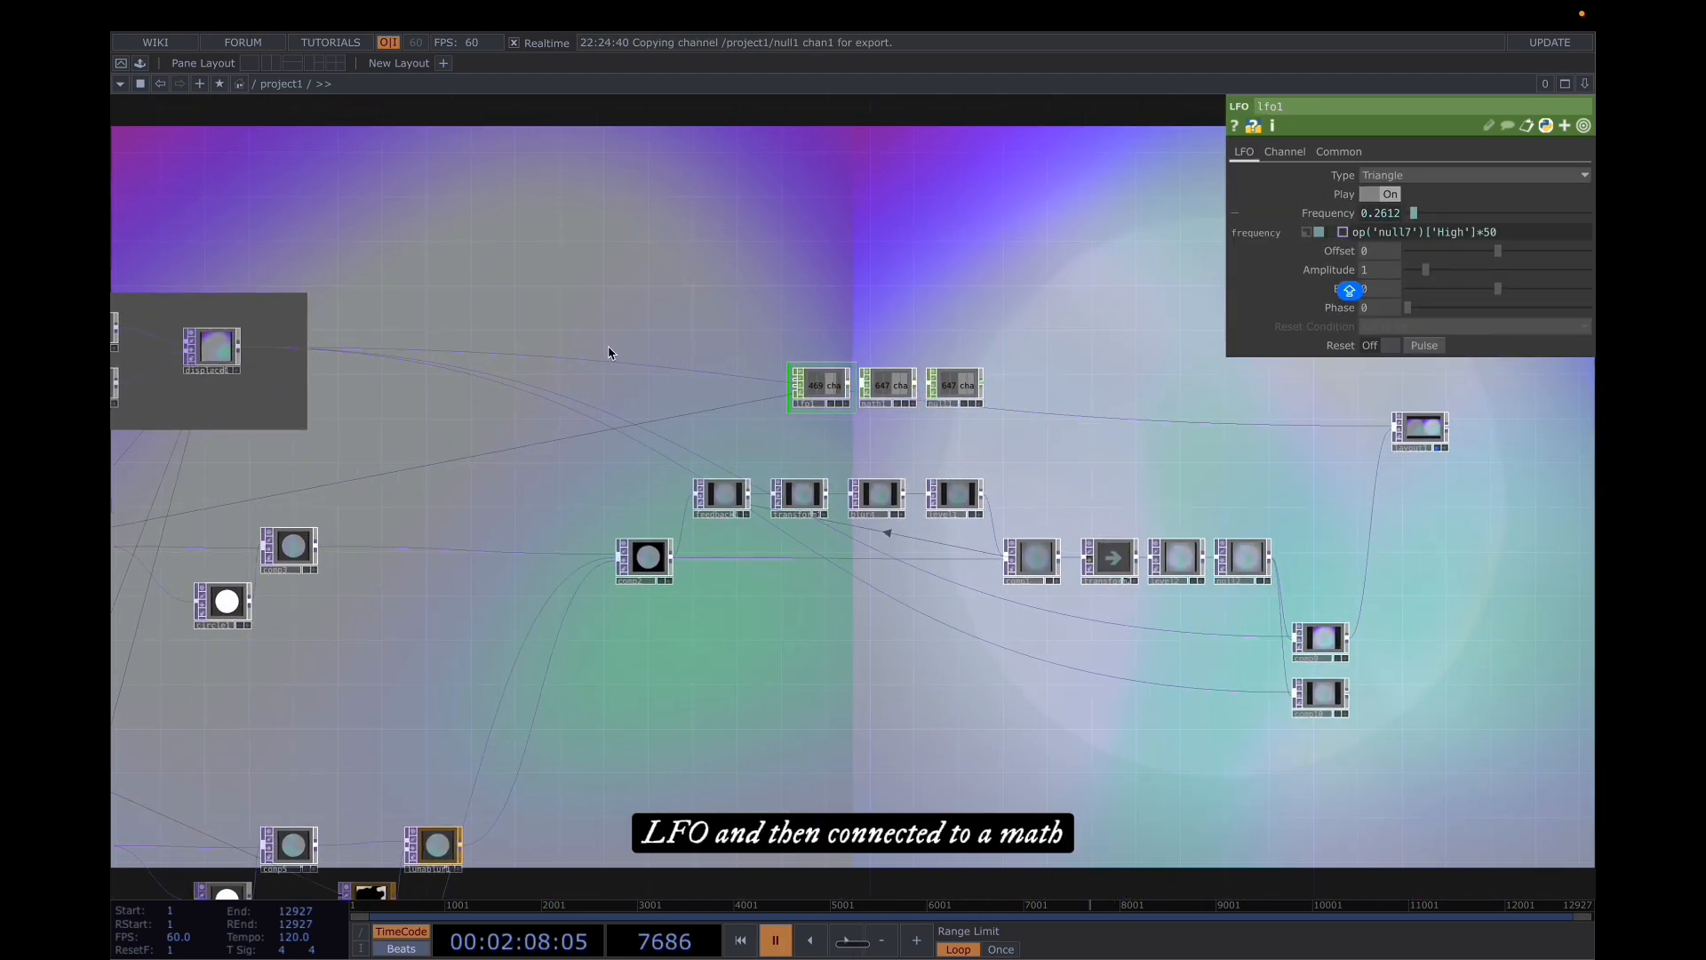
pyautogui.click(886, 387)
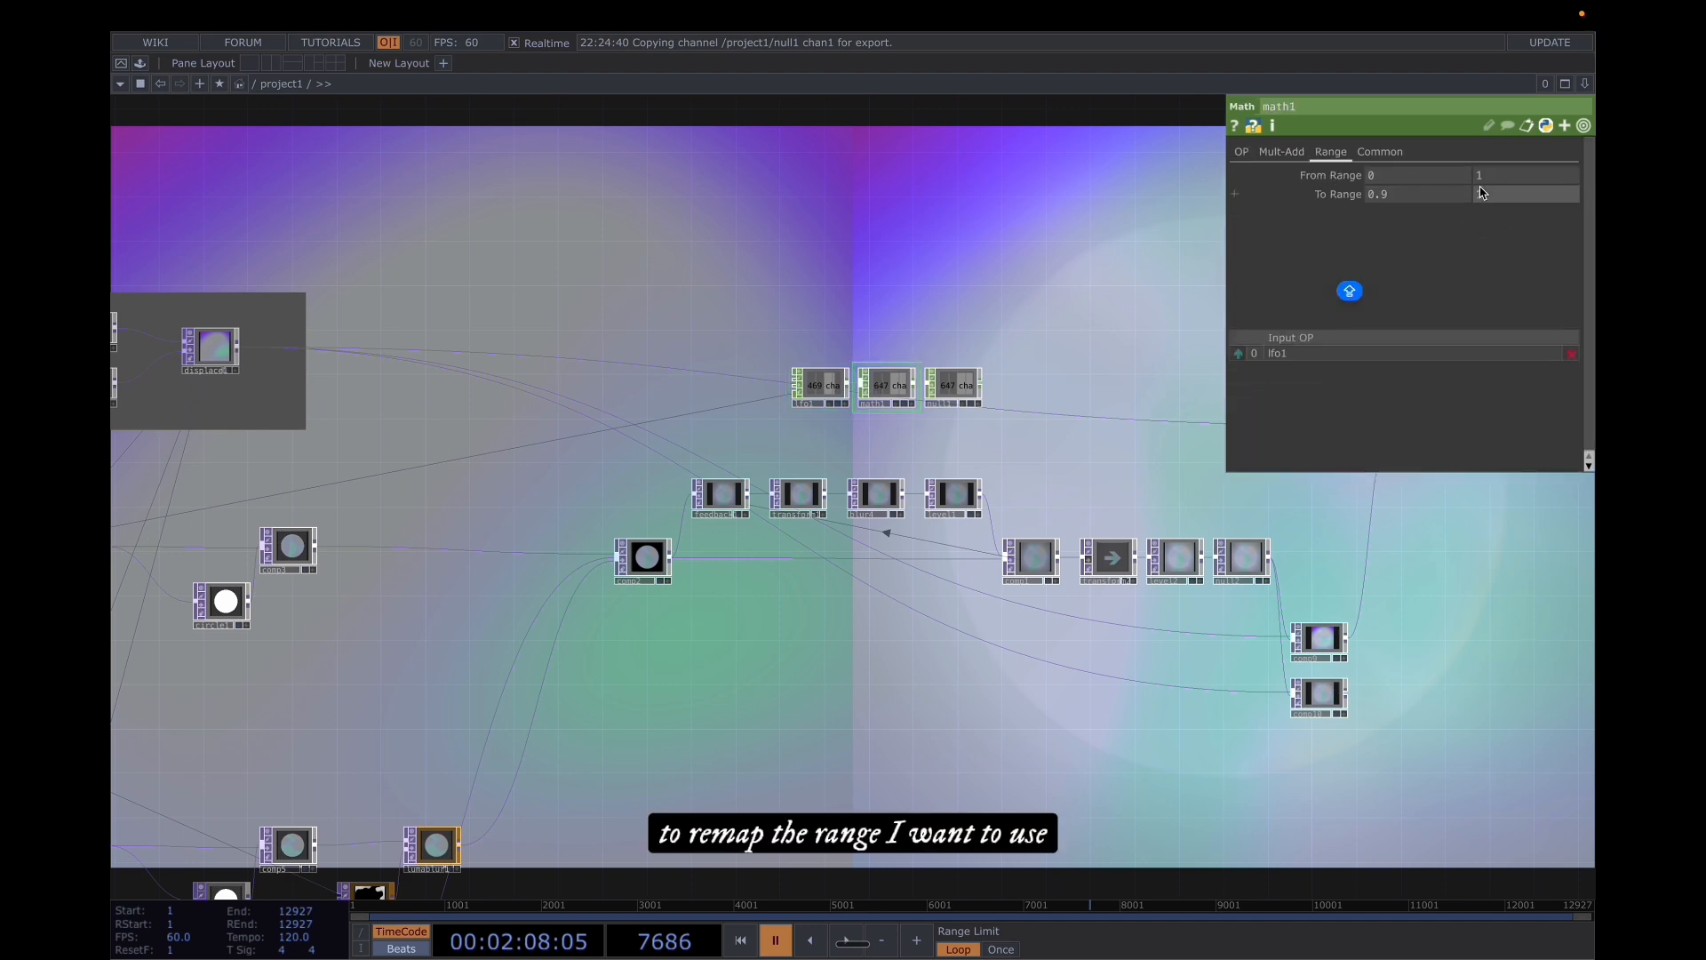
pyautogui.click(963, 388)
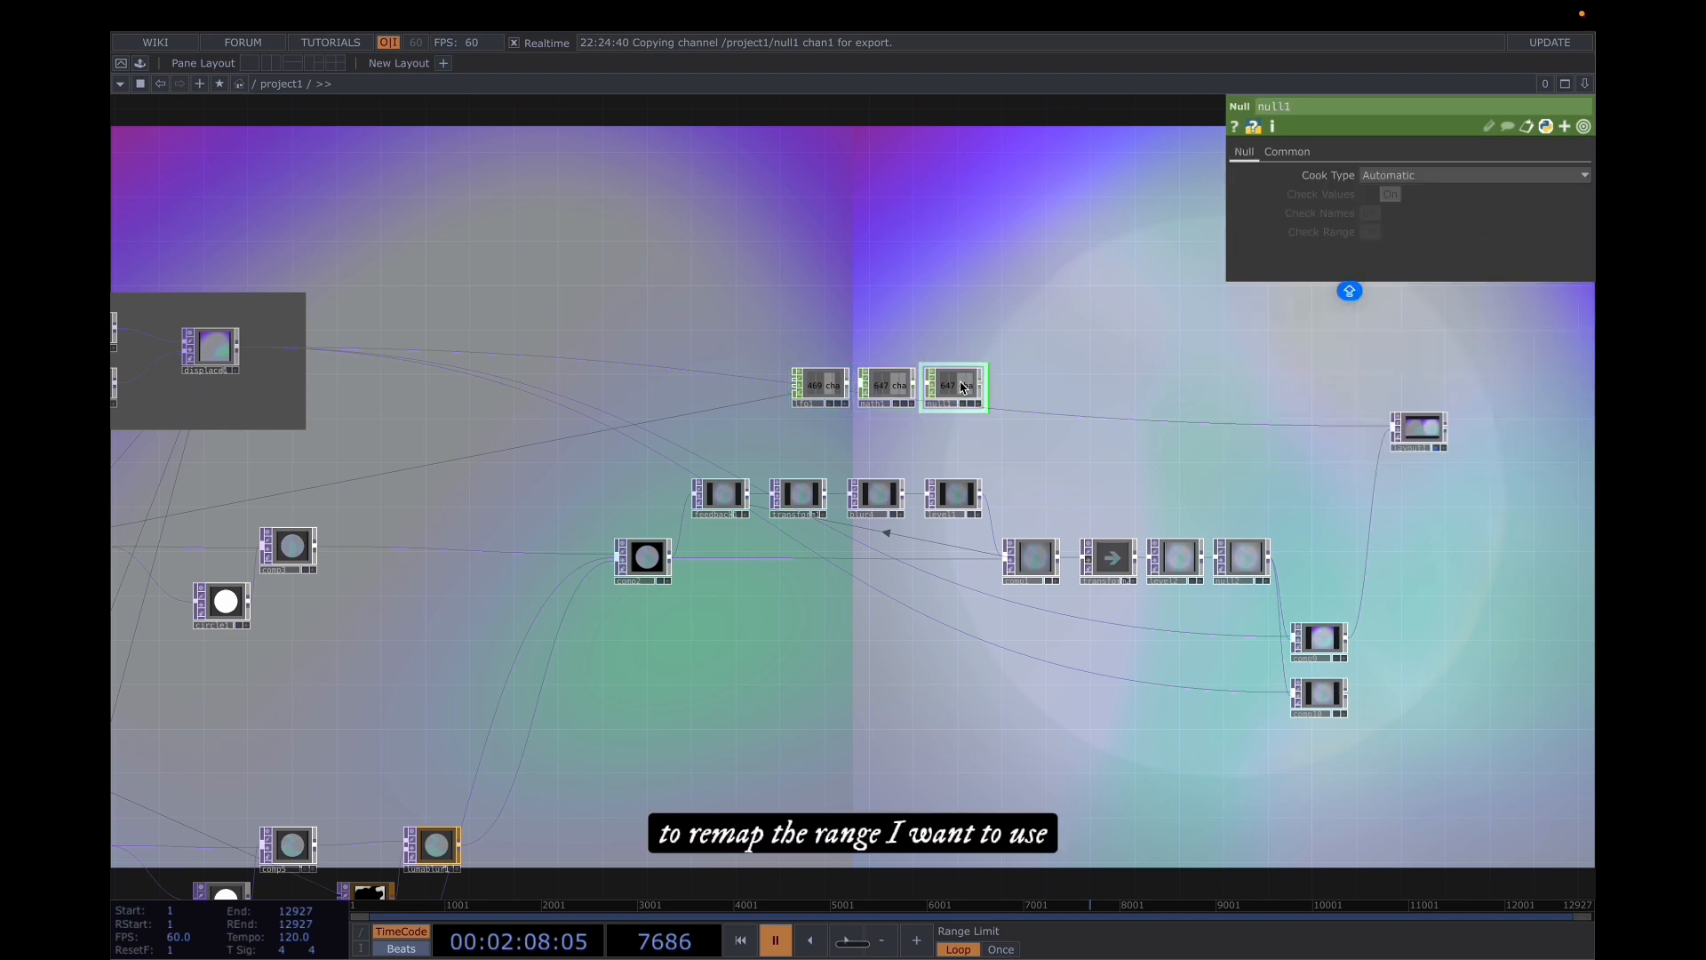
# - Drive the UV Weight of displace1 with the expression op('null1')['chan1']
pyautogui.moveTo(794, 327); pyautogui.dragTo(1095, 356)
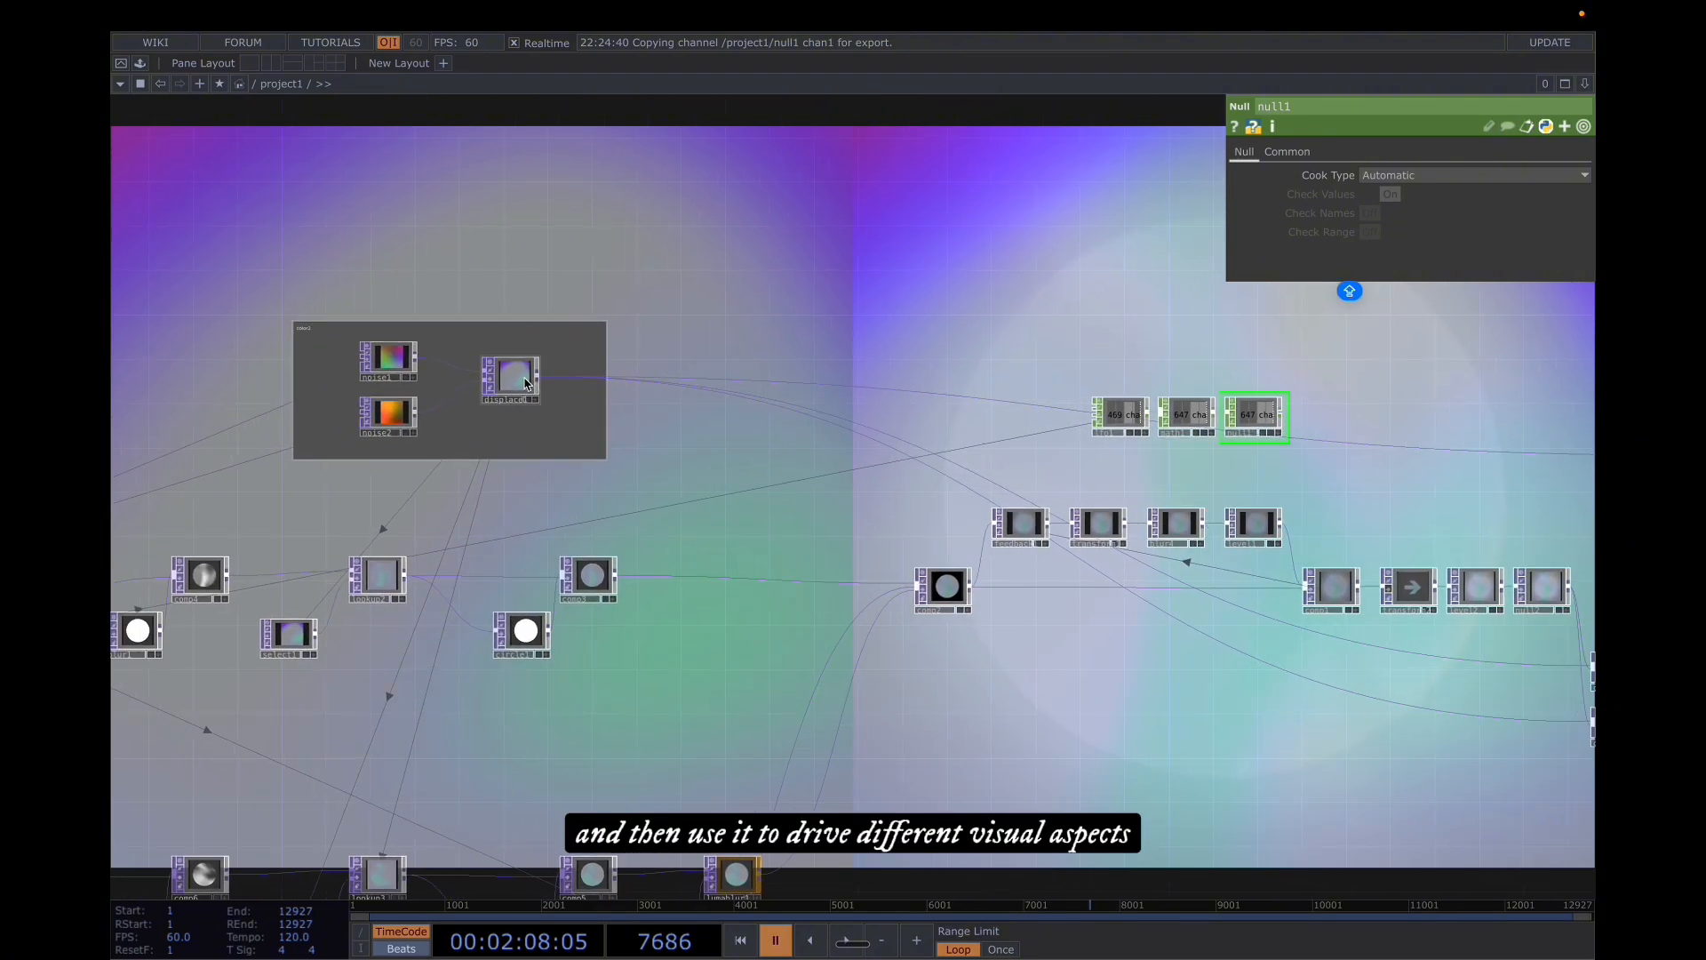
pyautogui.click(527, 383)
pyautogui.click(1358, 252)
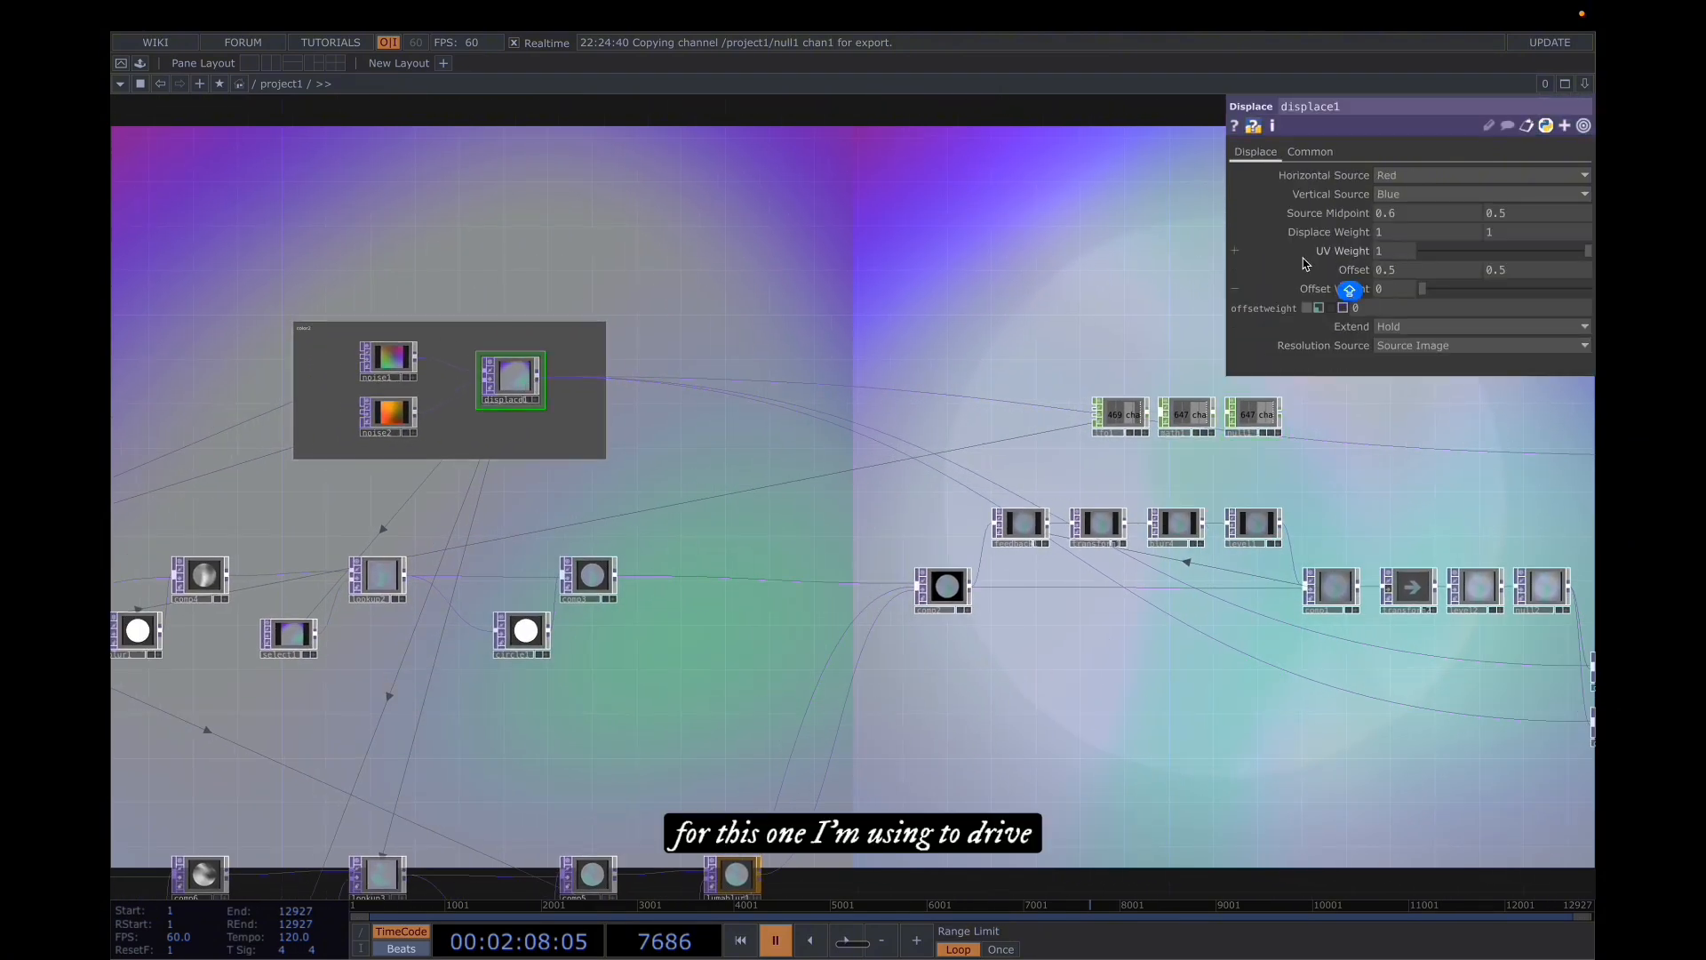
pyautogui.click(1339, 254)
pyautogui.click(1319, 269)
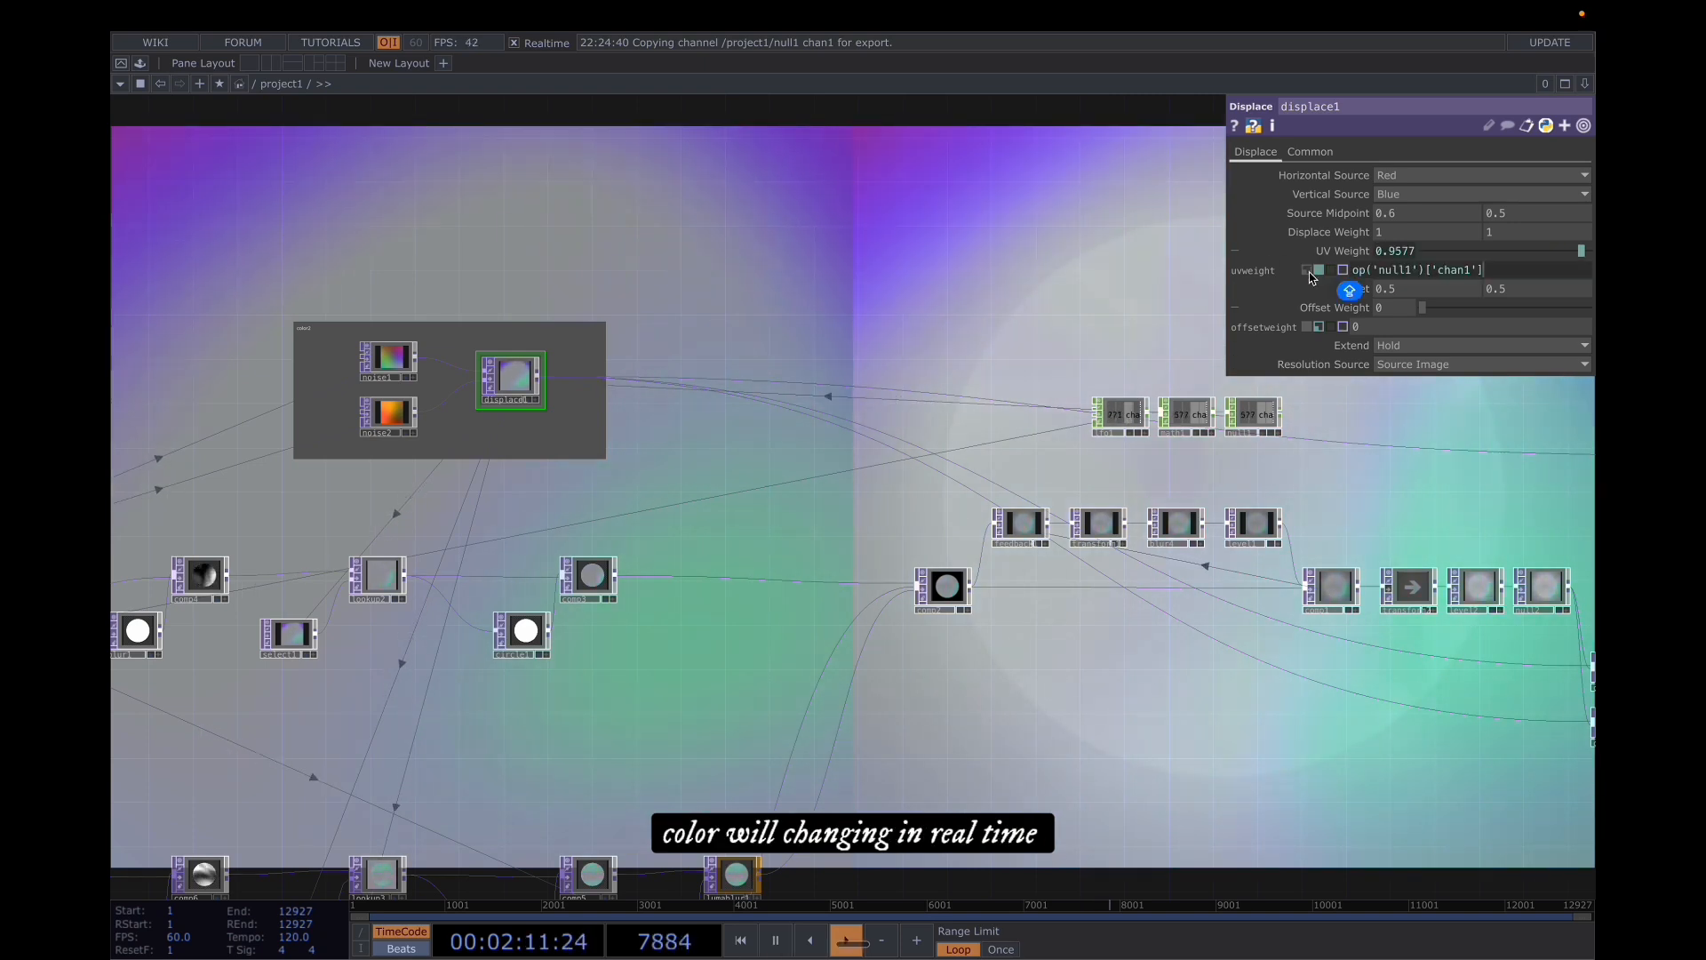
pyautogui.write('C')
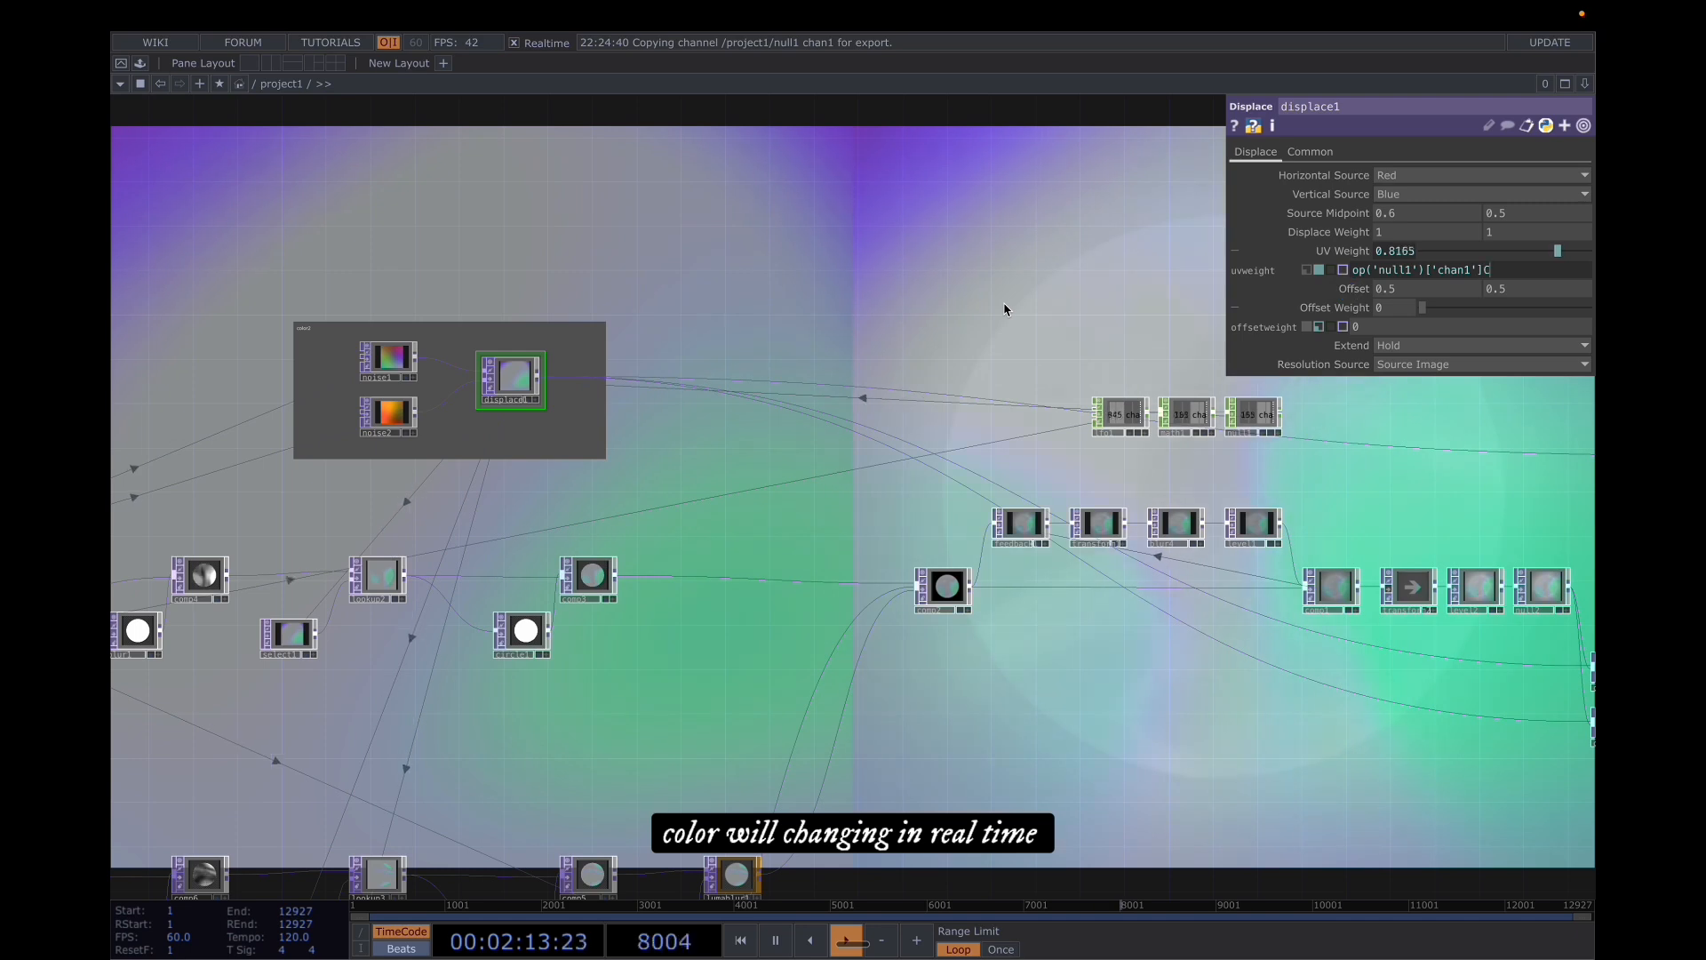